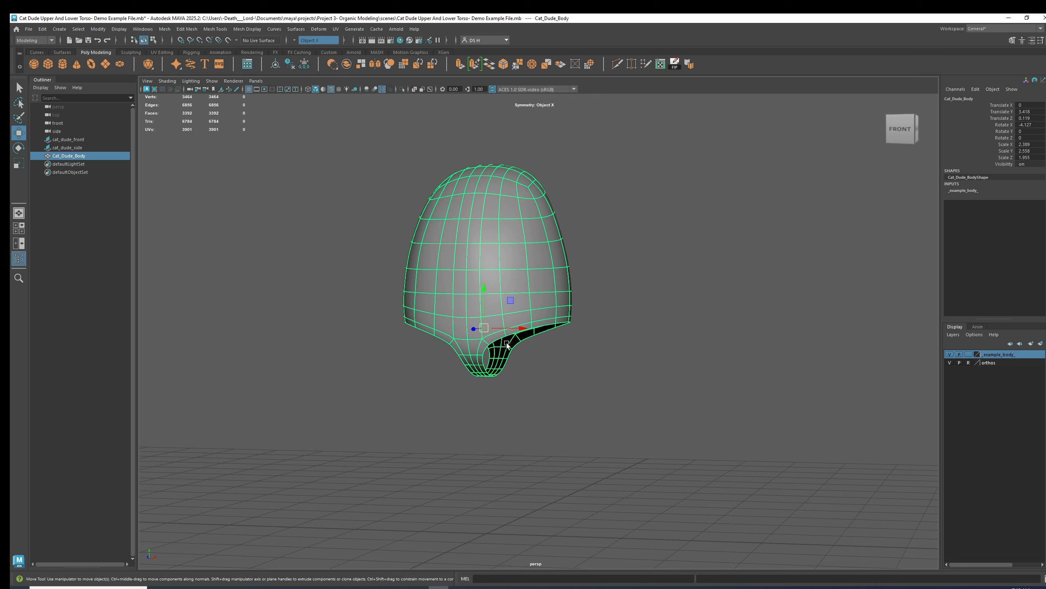
key(space)
Examine the torso mesh in the side view against the reference sketch, selecting the body.
click(691, 438)
scroll(663, 288, up, 2)
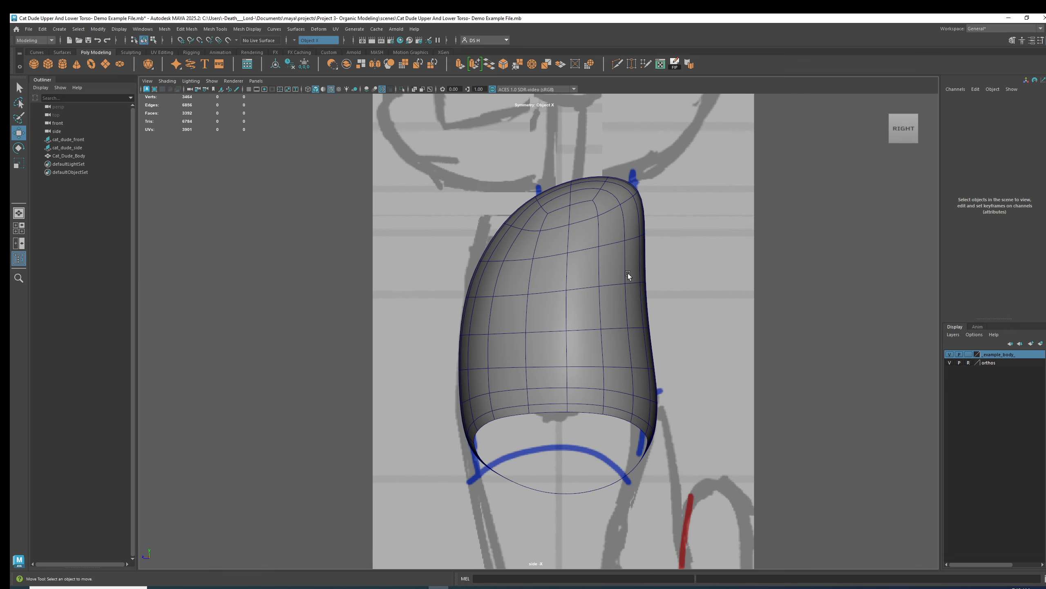
alt+middle_drag(663, 288, 602, 318)
click(531, 274)
mouse_move(657, 341)
alt+right_down()
mouse_move(588, 335)
mouse_move(725, 349)
alt+right_up()
alt+middle_drag(582, 299, 576, 341)
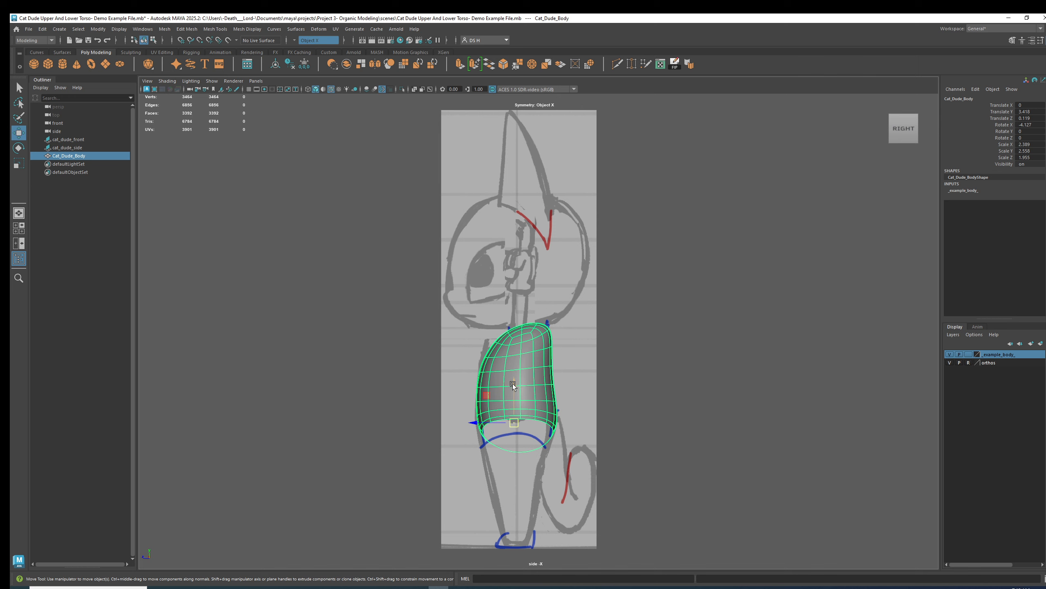
alt+right_drag(390, 362, 641, 416)
alt+middle_drag(608, 433, 597, 346)
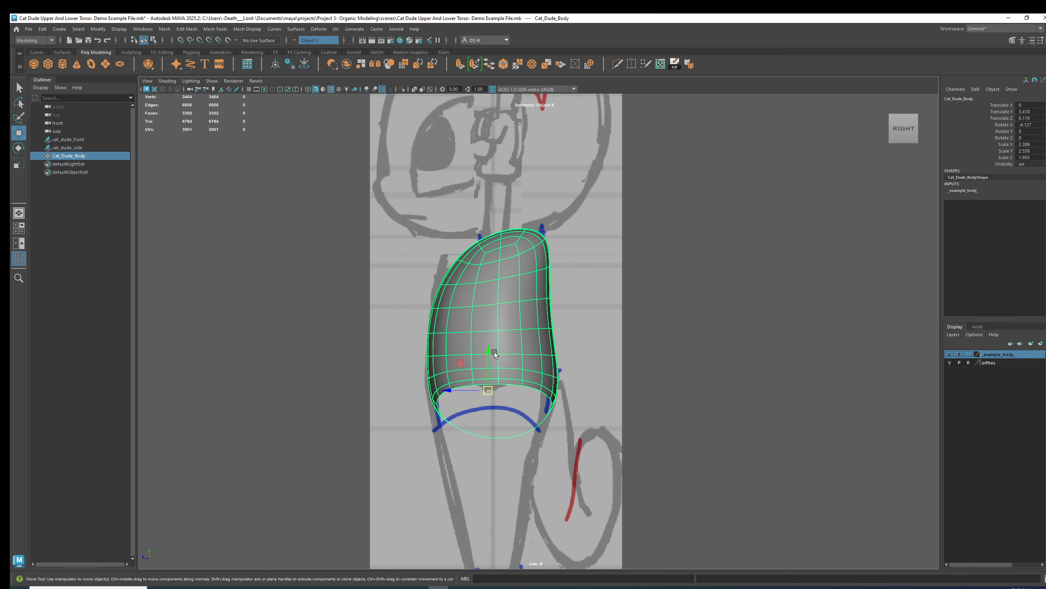
mouse_move(461, 286)
alt+middle_down()
mouse_move(523, 284)
mouse_move(475, 281)
alt+middle_up()
click(670, 338)
alt+right_drag(490, 294, 654, 354)
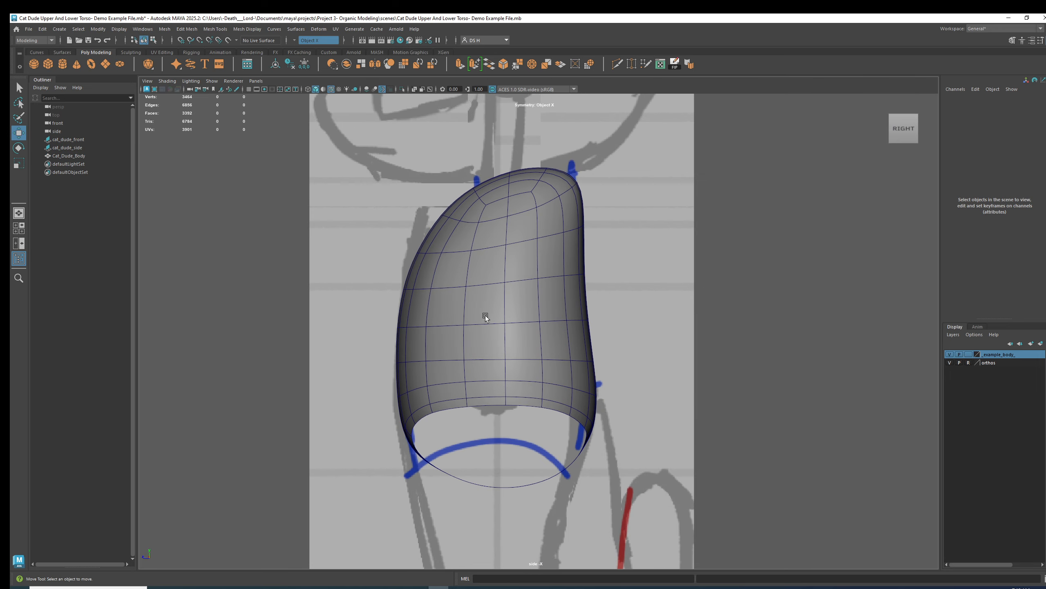
click(486, 316)
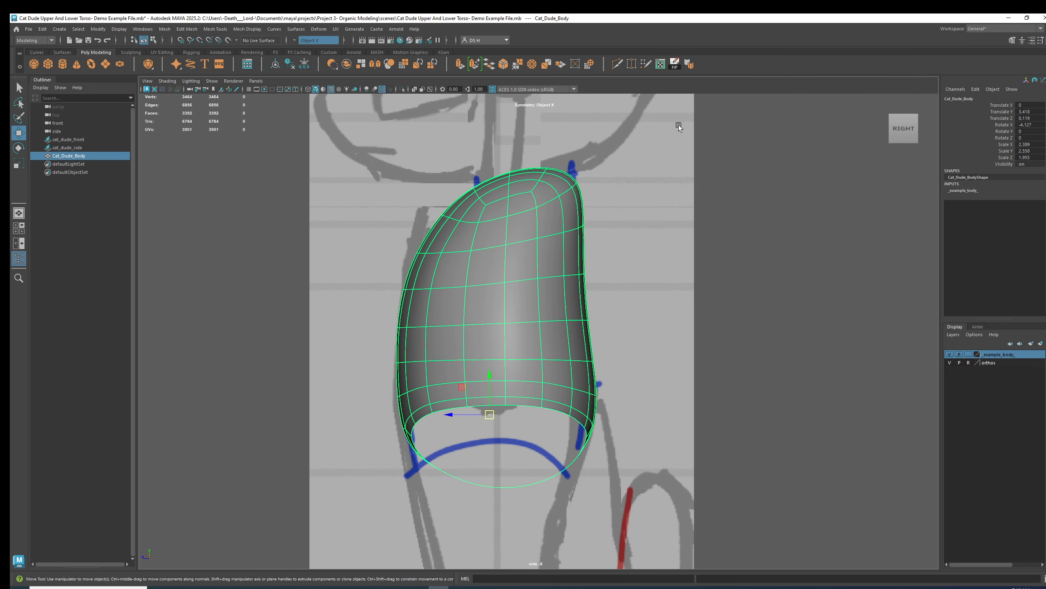
Inspect the unsmoothed torso mesh from several angles in the perspective view.
key(space)
key(space)
alt+right_drag(446, 250, 602, 271)
alt+drag(602, 270, 737, 255)
alt+right_drag(737, 255, 708, 235)
click(708, 235)
alt+drag(708, 235, 539, 252)
alt+middle_drag(539, 252, 553, 279)
alt+drag(553, 279, 614, 291)
click(598, 290)
click(662, 306)
click(613, 291)
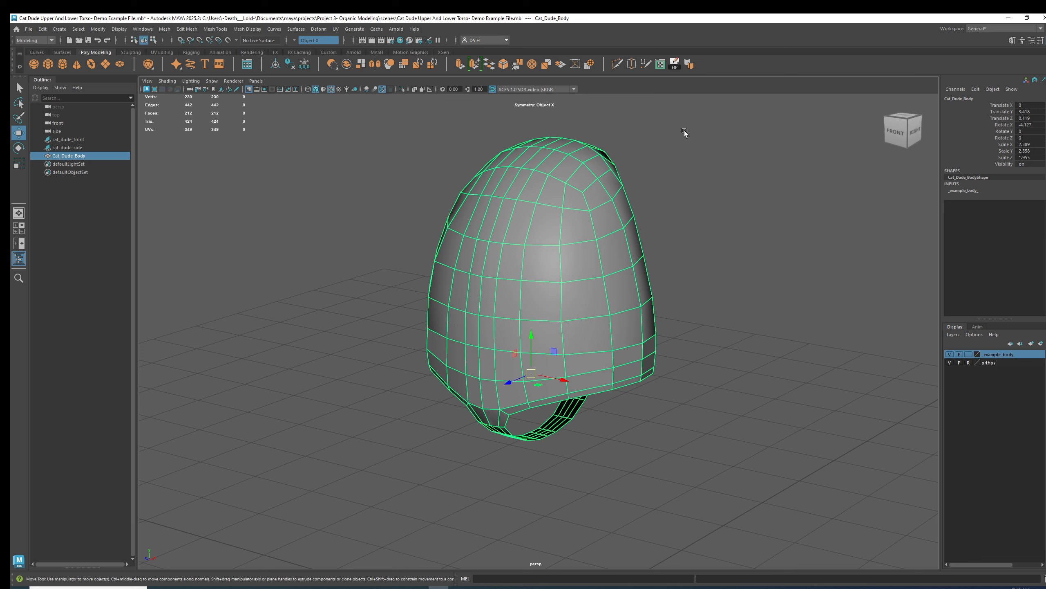
click(689, 65)
click(649, 324)
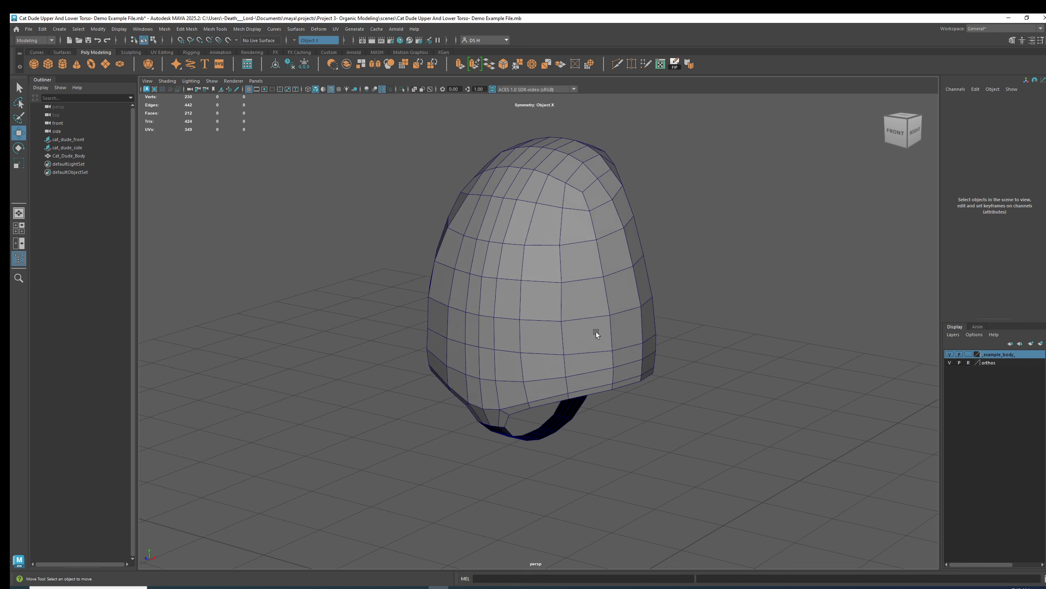
Select the loop of faces bordering the torso's lower opening in face mode.
alt+drag(649, 324, 621, 326)
alt+drag(463, 289, 621, 218)
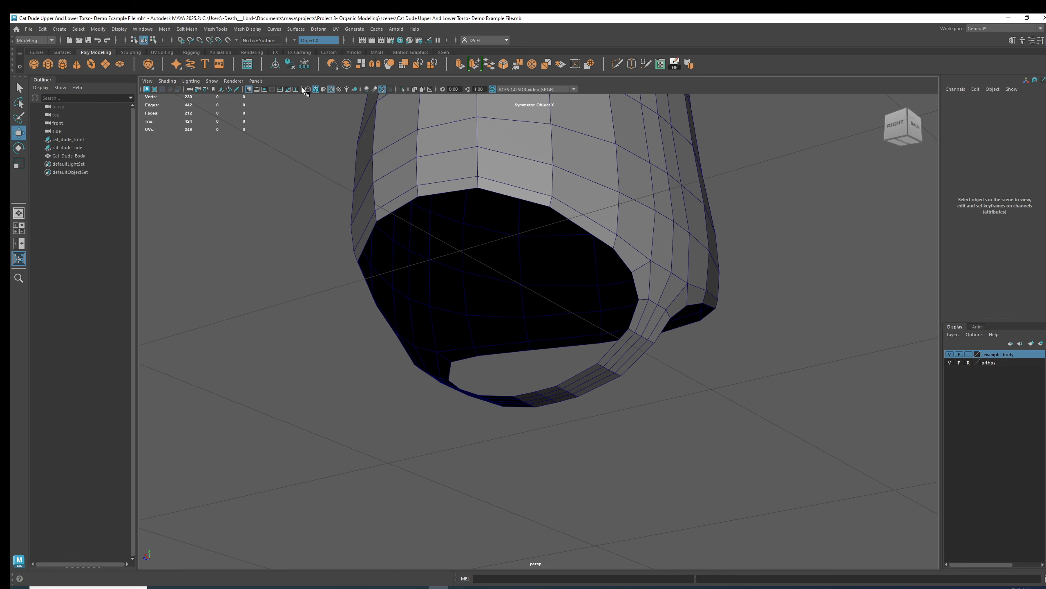
alt+drag(574, 229, 609, 158)
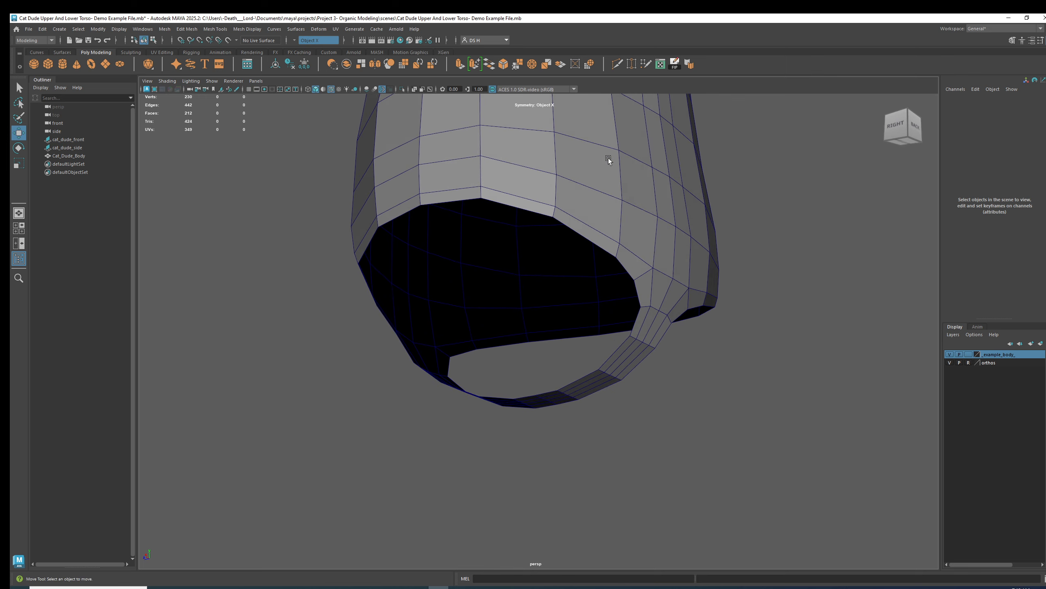
click(608, 158)
key(F11)
click(644, 289)
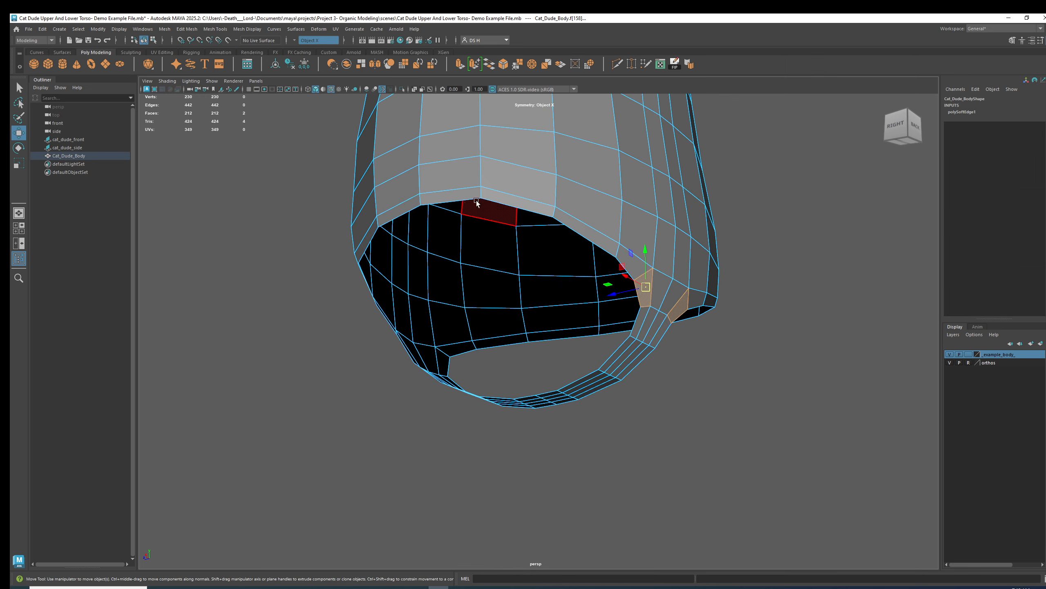
shift+click(439, 197)
alt+drag(439, 198, 614, 189)
double_click(614, 190)
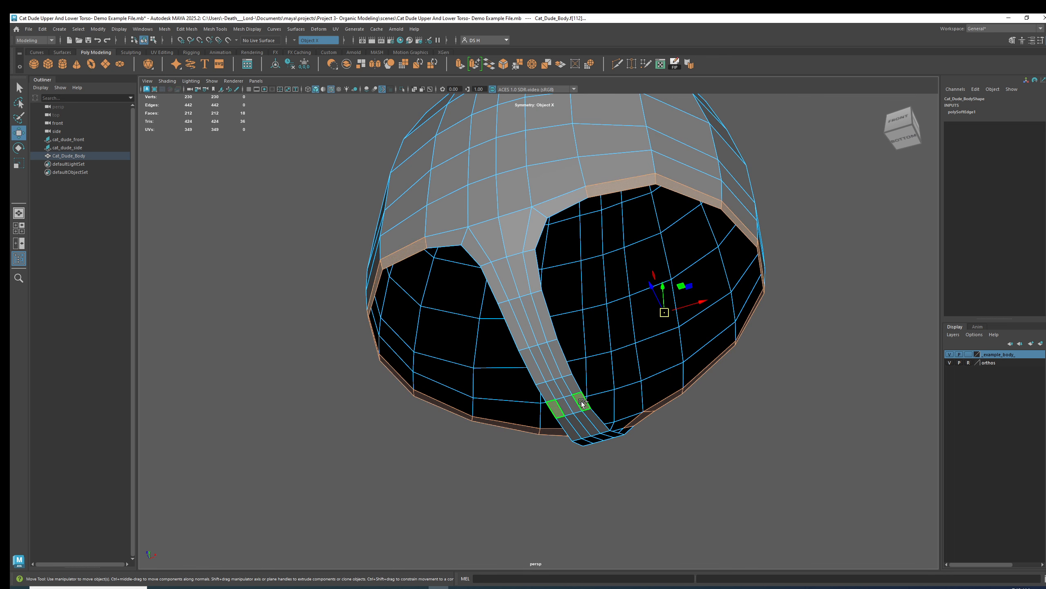
Inspect the selected border faces of the lower opening from below and the front.
alt+drag(640, 408, 747, 244)
alt+drag(750, 356, 635, 229)
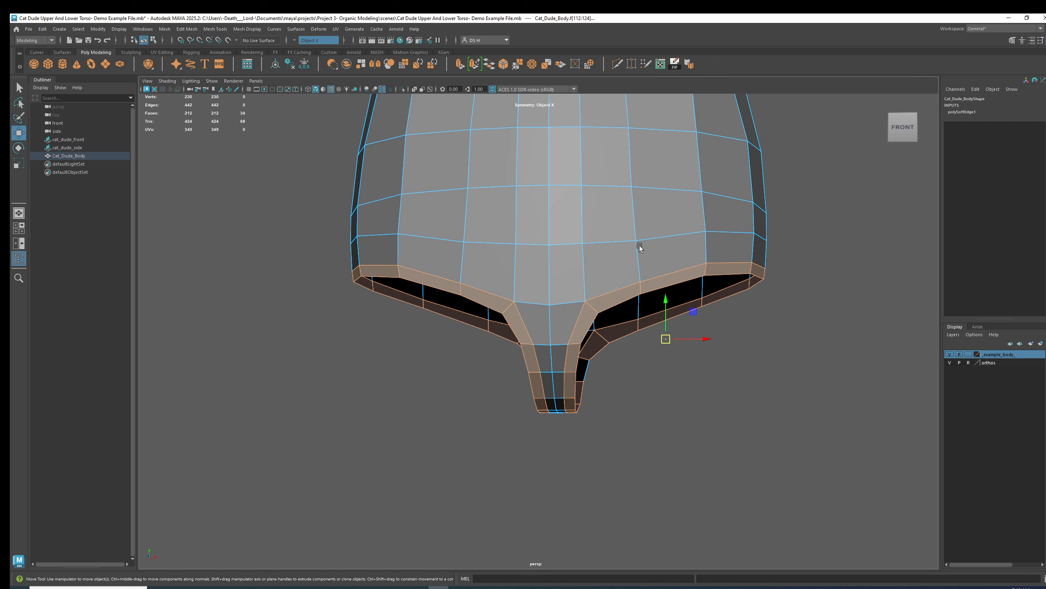
alt+drag(664, 239, 682, 289)
alt+drag(598, 330, 471, 320)
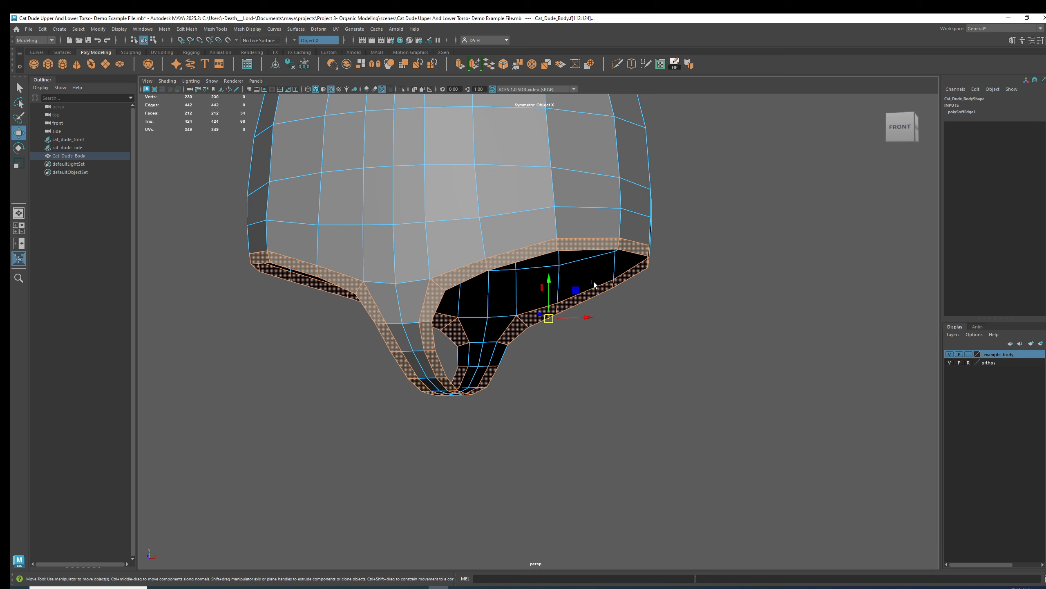
alt+drag(611, 270, 680, 246)
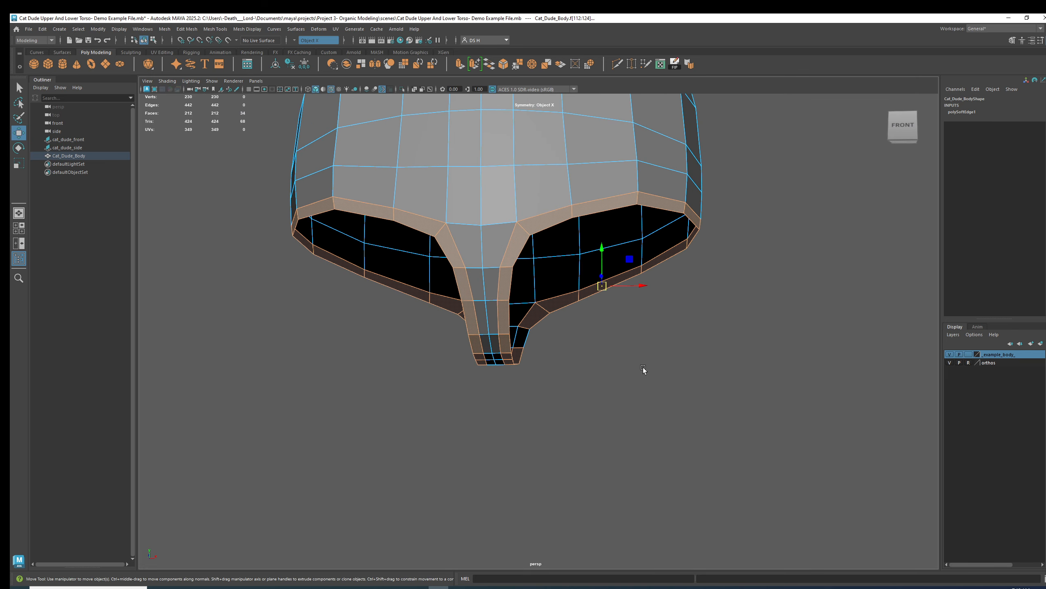
alt+drag(471, 351, 657, 273)
alt+drag(506, 379, 562, 217)
alt+drag(468, 250, 655, 278)
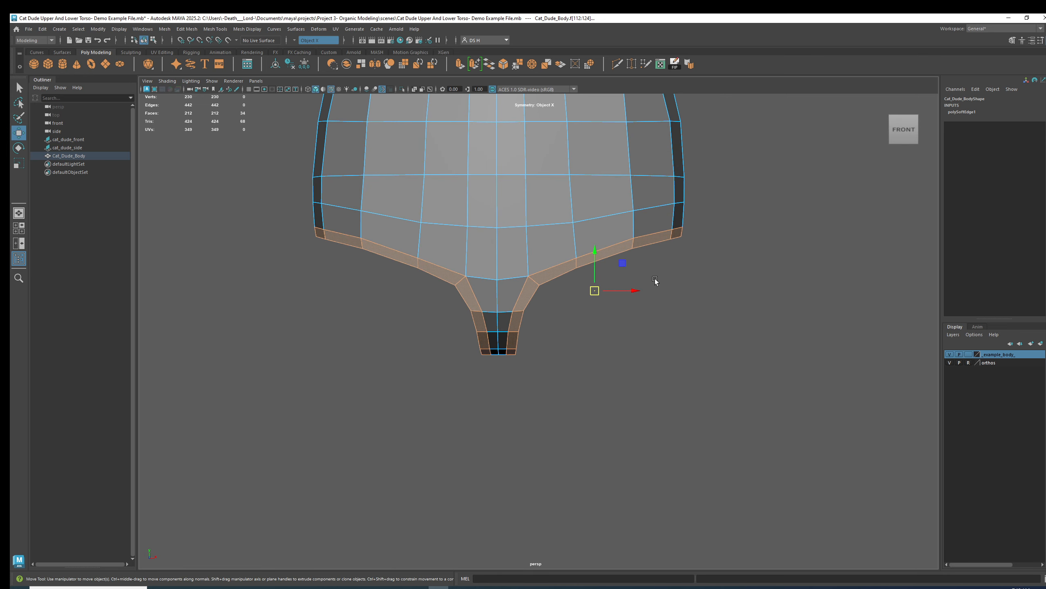
click(722, 382)
alt+drag(721, 382, 575, 343)
click(579, 341)
click(688, 280)
Deselect the faces and switch the torso back to smooth mesh preview.
key(space)
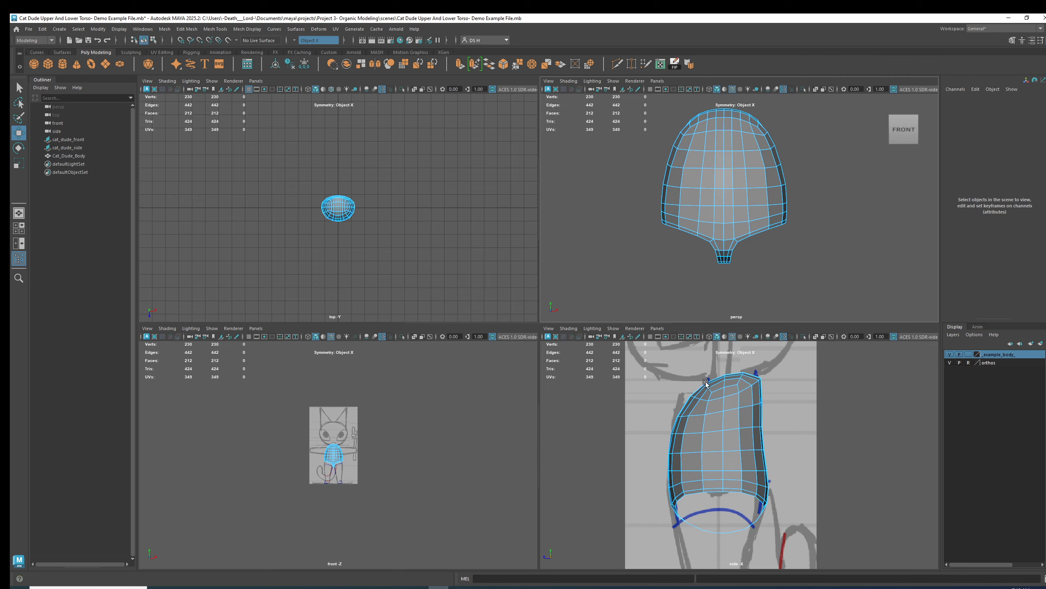
key(space)
click(574, 256)
key(3)
click(798, 263)
scroll(633, 204, down, 8)
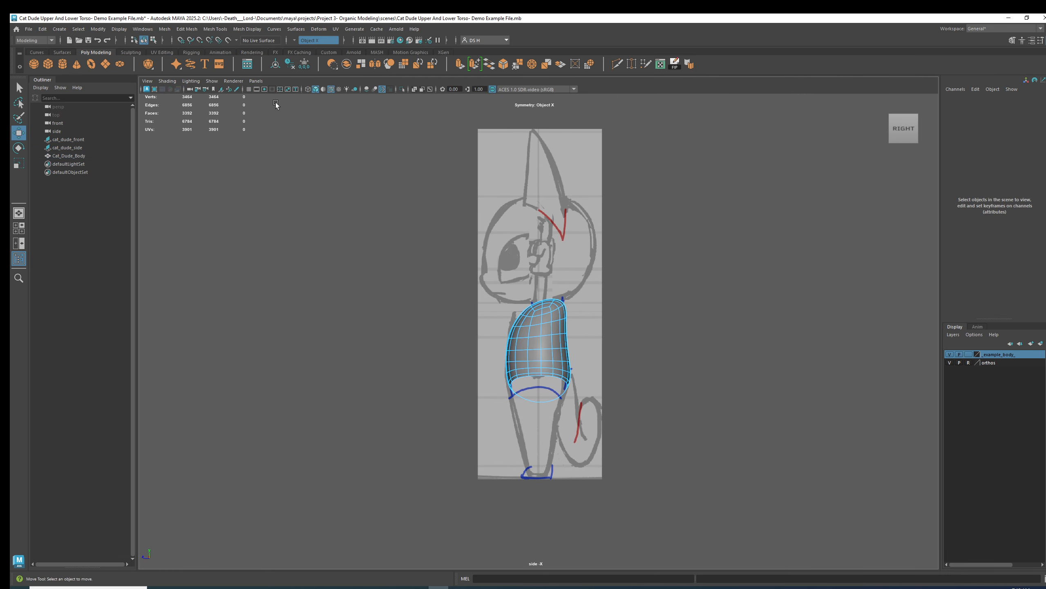
Show the grid over the reference images in both the side and front views.
click(249, 89)
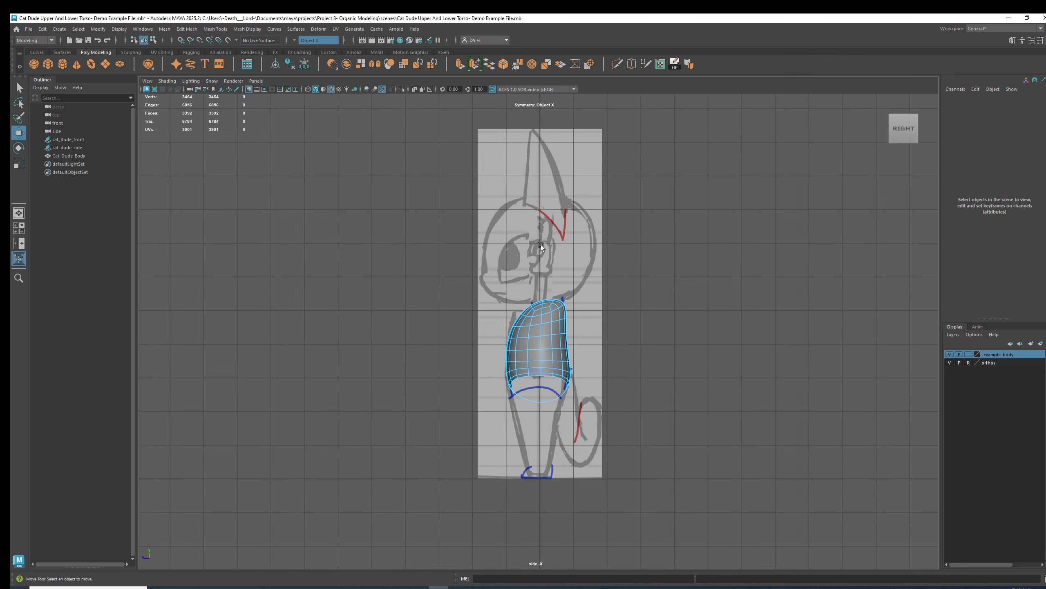
scroll(603, 238, up, 3)
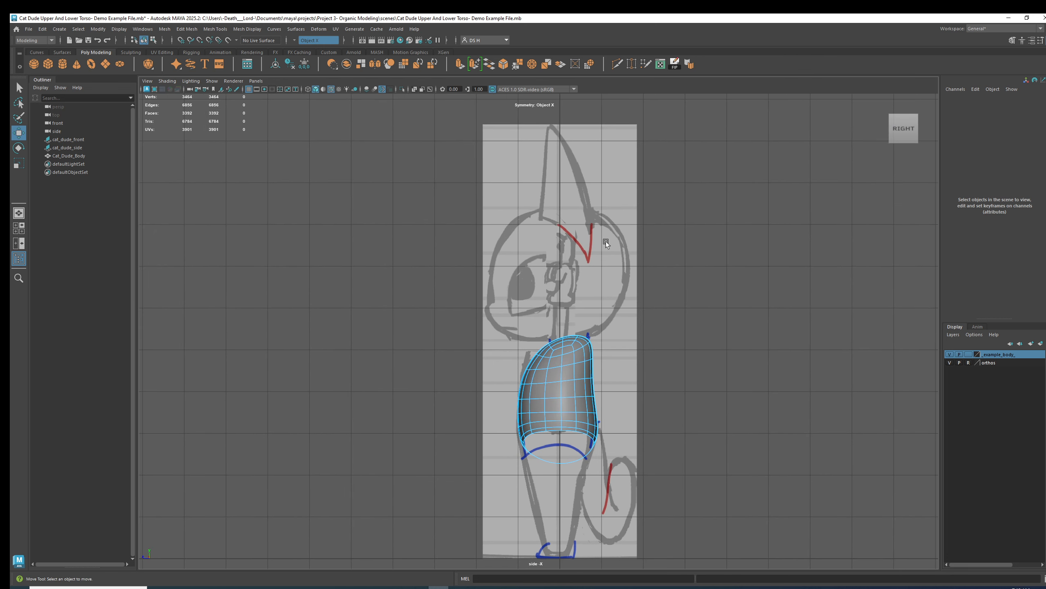
key(space)
key(space)
scroll(663, 332, up, 4)
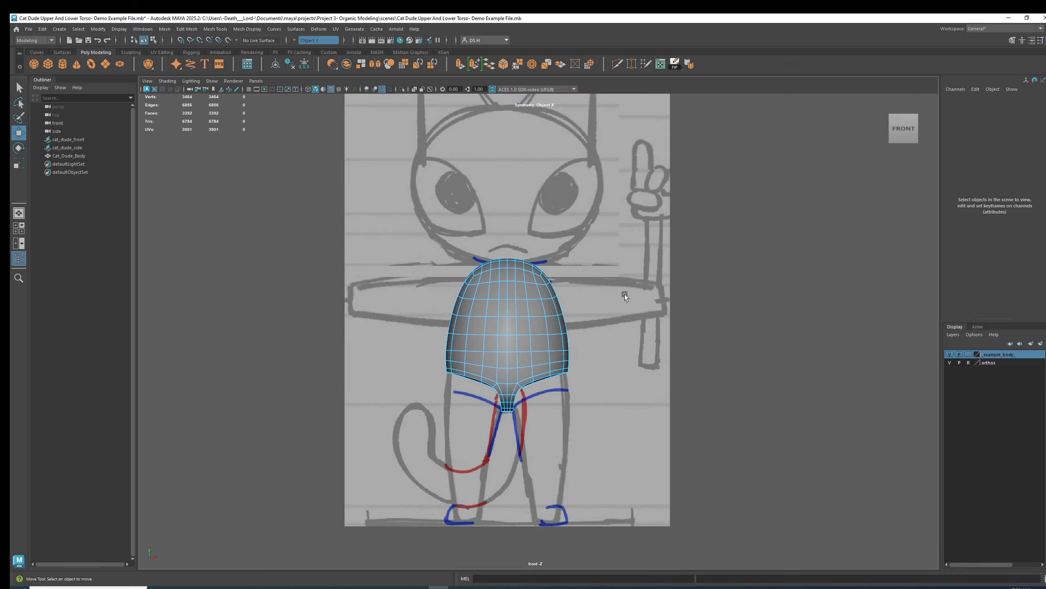
alt+middle_drag(625, 294, 604, 341)
click(248, 89)
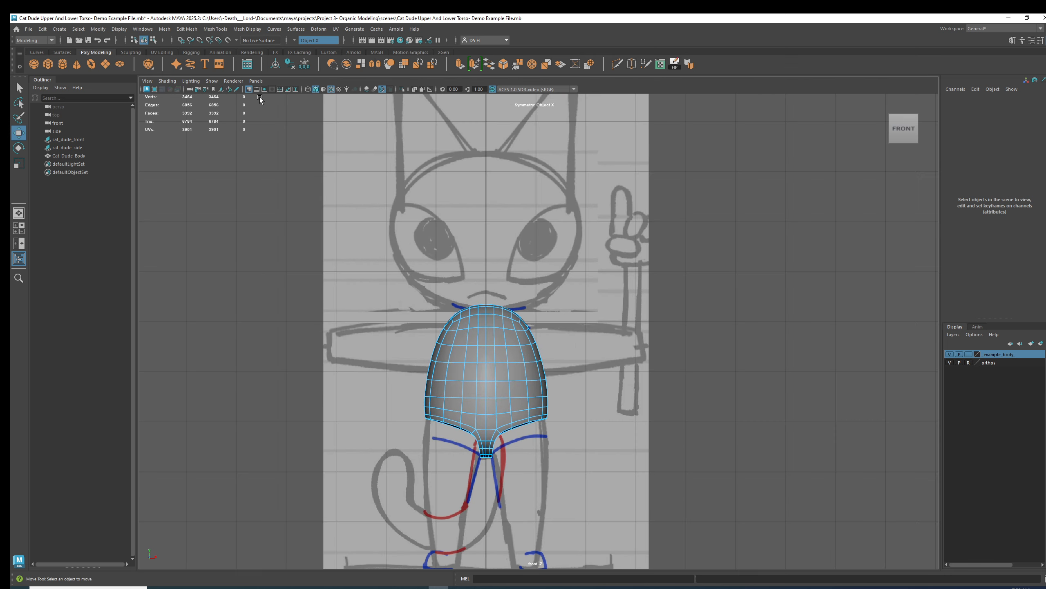
scroll(589, 227, down, 4)
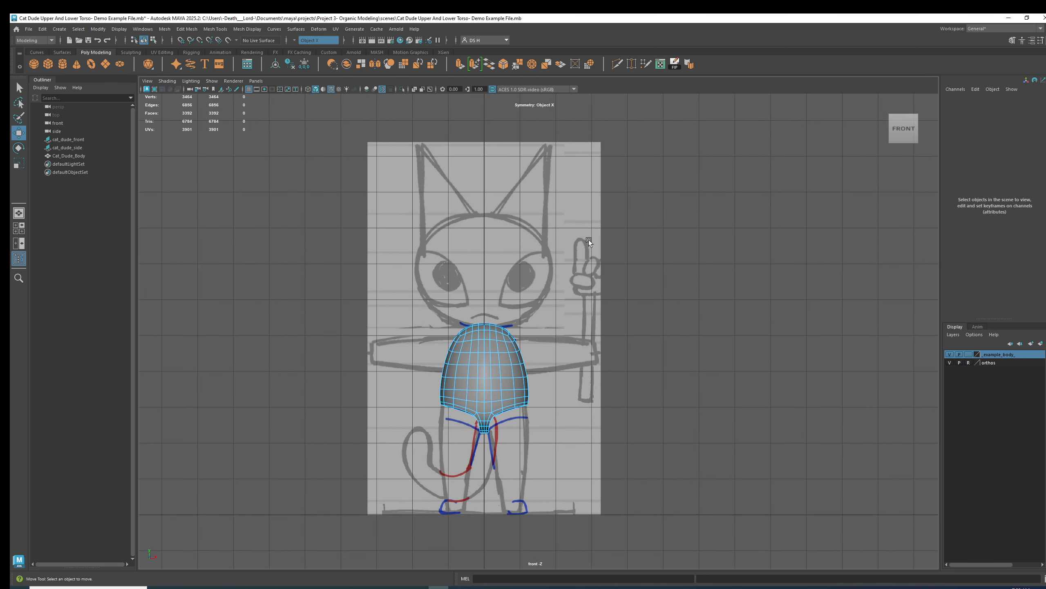
Select the cat_dude_front and cat_dude_side image planes and check them in the front and side views.
click(95, 140)
shift+click(96, 147)
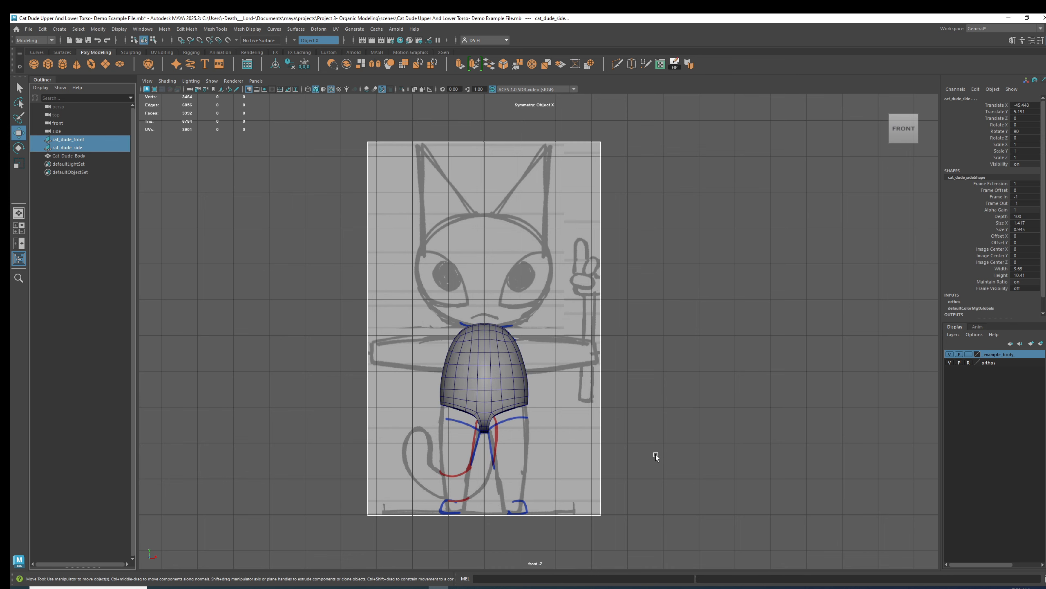
scroll(686, 474, down, 1)
scroll(679, 467, down, 1)
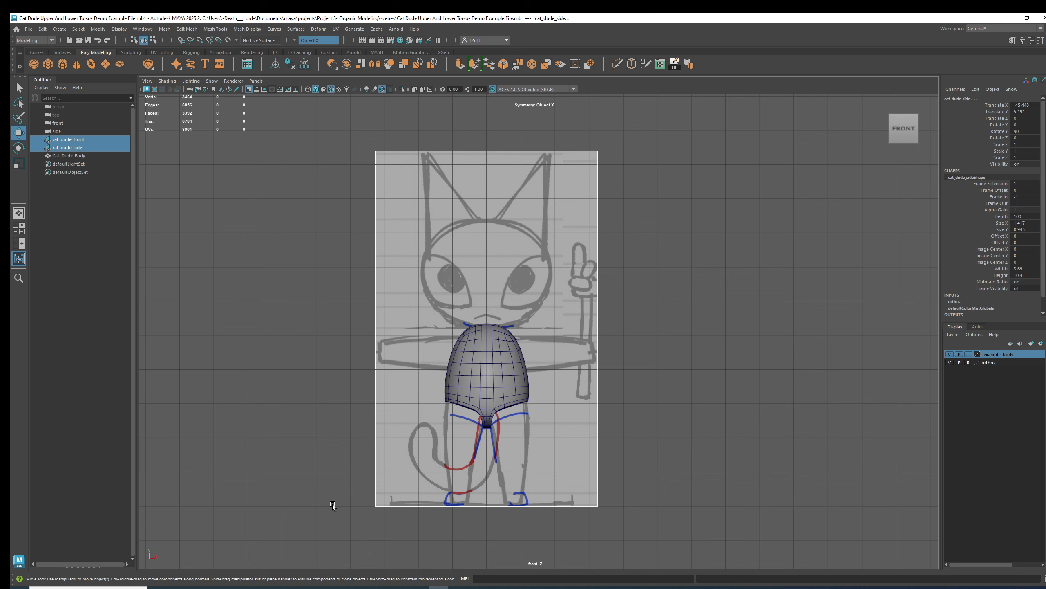
scroll(731, 500, down, 2)
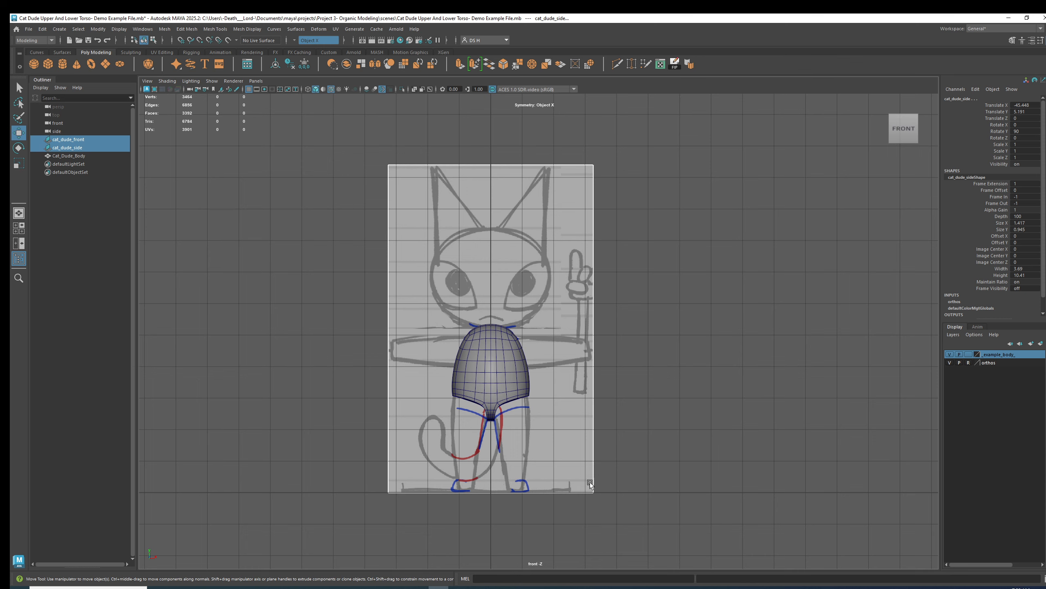
key(space)
key(space)
scroll(628, 322, up, 2)
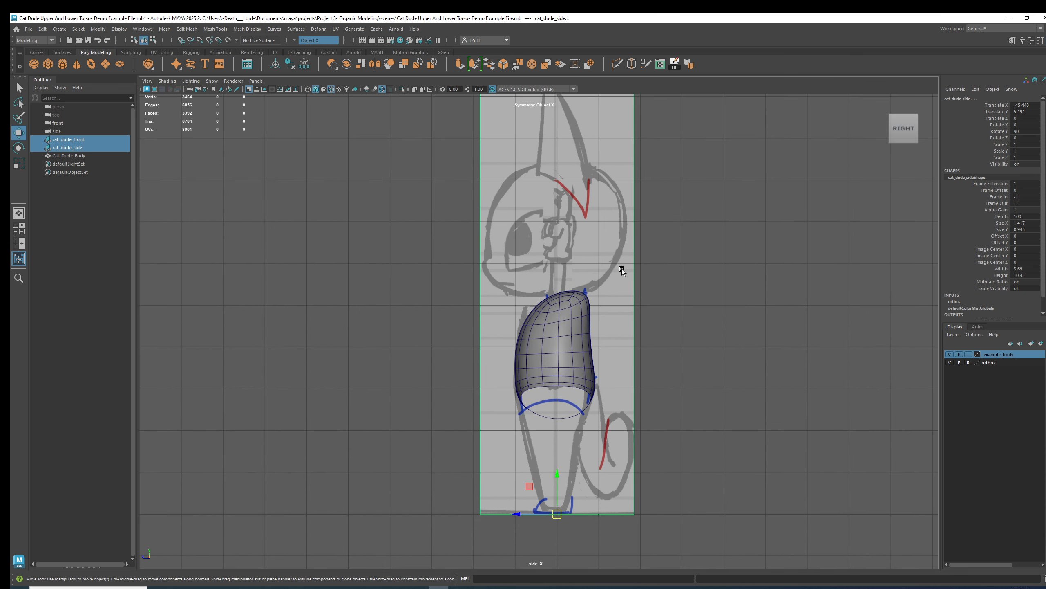
click(628, 291)
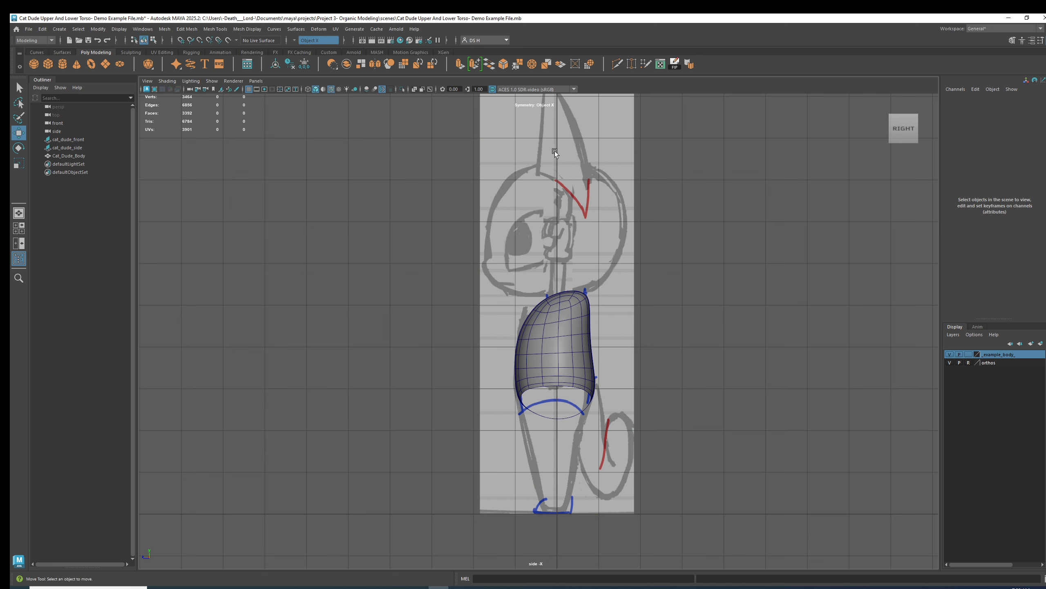
scroll(527, 182, down, 2)
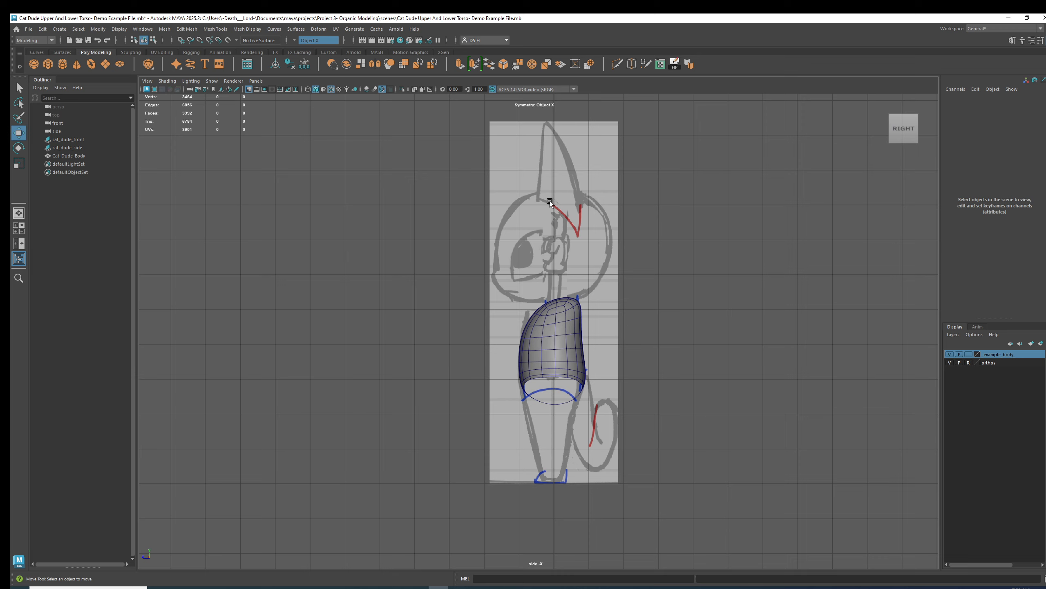
Frame the torso and select a vertical edge loop on its side.
click(534, 315)
key(f)
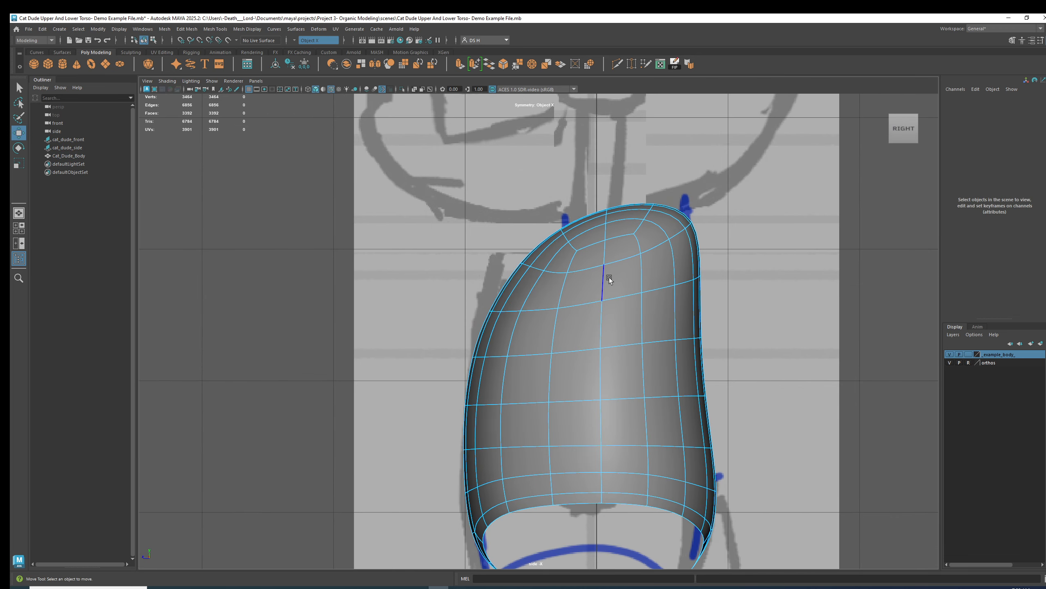
double_click(608, 280)
key(q)
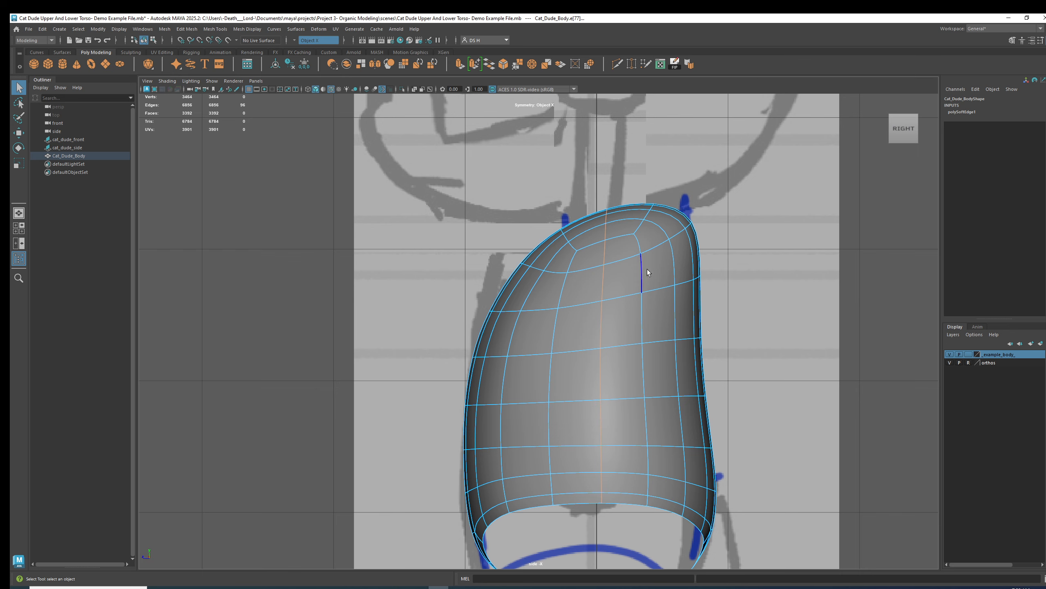
Select several face loops across the top and sides of the torso in the perspective view.
key(space)
key(space)
alt+drag(748, 178, 578, 275)
click(583, 312)
right_drag(583, 312, 608, 369)
alt+drag(607, 371, 584, 182)
click(583, 183)
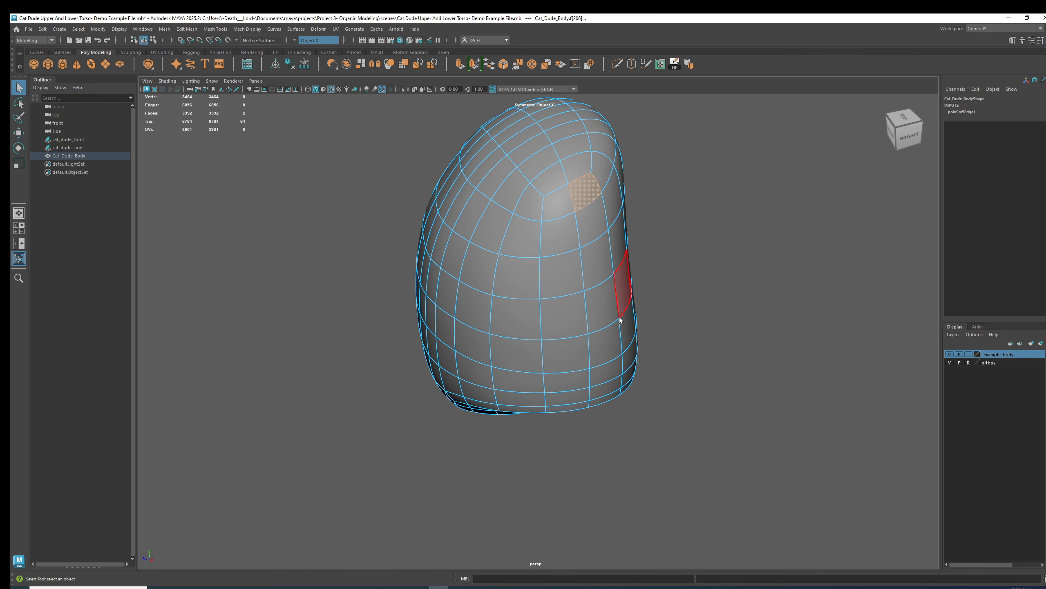
shift+double_click(608, 399)
shift+click(552, 206)
shift+click(571, 408)
shift+double_click(572, 408)
alt+drag(561, 235, 604, 239)
shift+double_click(454, 239)
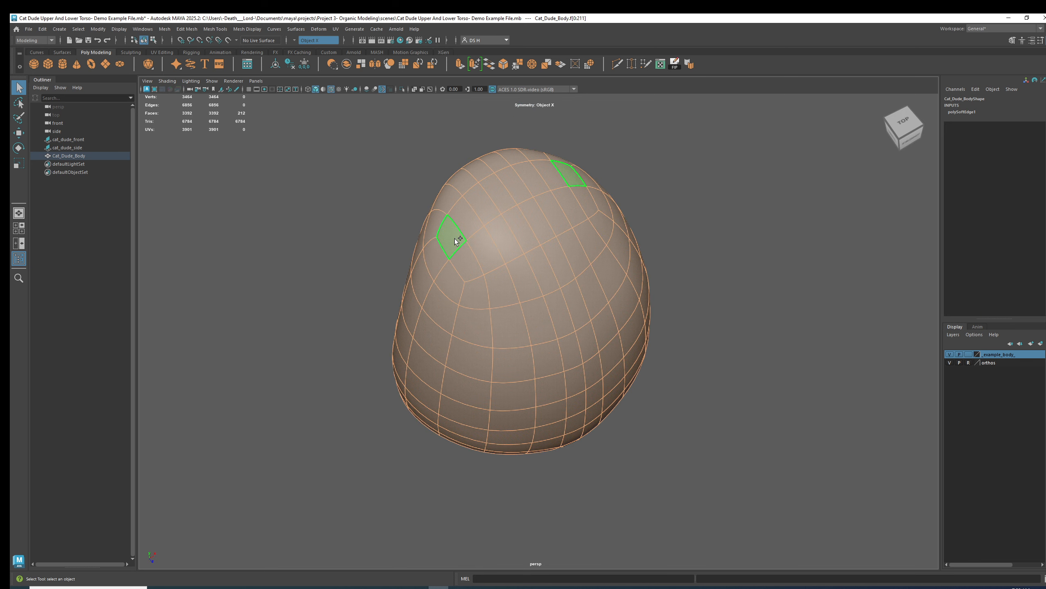
Undo the last two face-loop selections.
key(ctrl+z)
shift+double_click(477, 211)
key(ctrl+z)
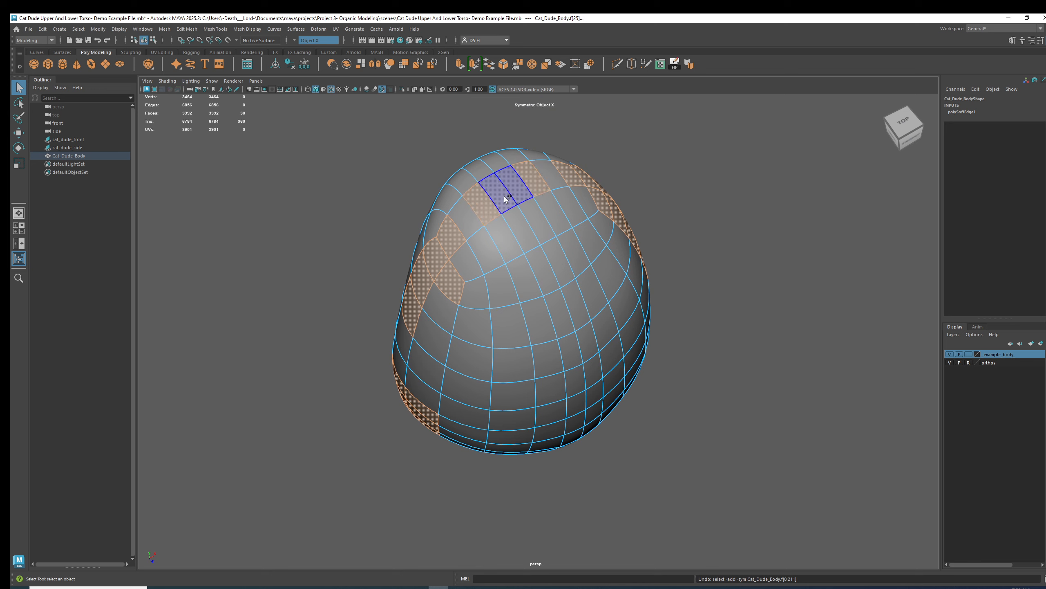
Add the face loop running over the top of the torso to the selection.
shift+double_click(530, 233)
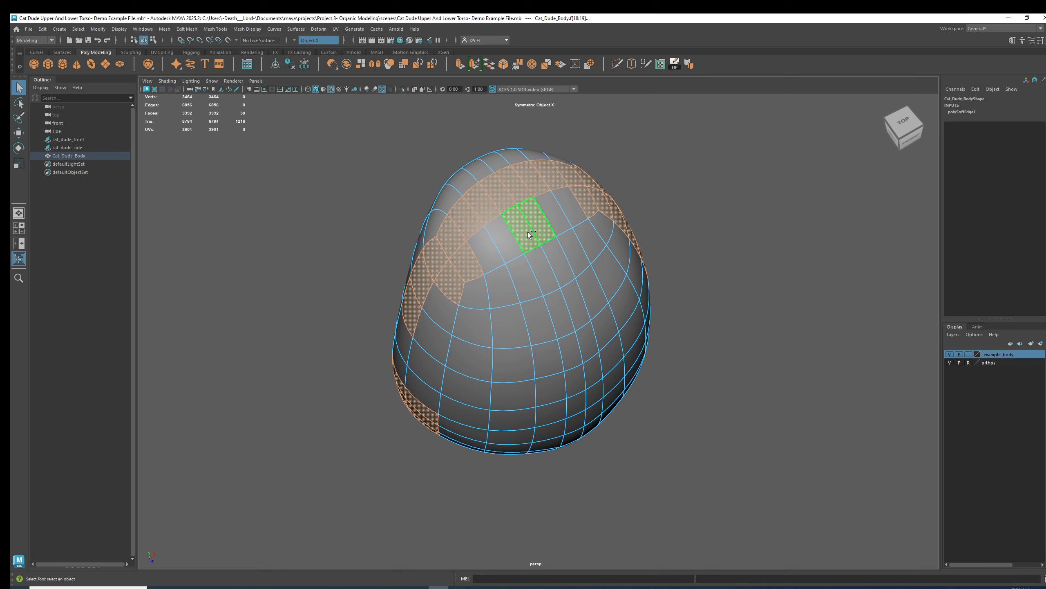
alt+drag(530, 237, 696, 214)
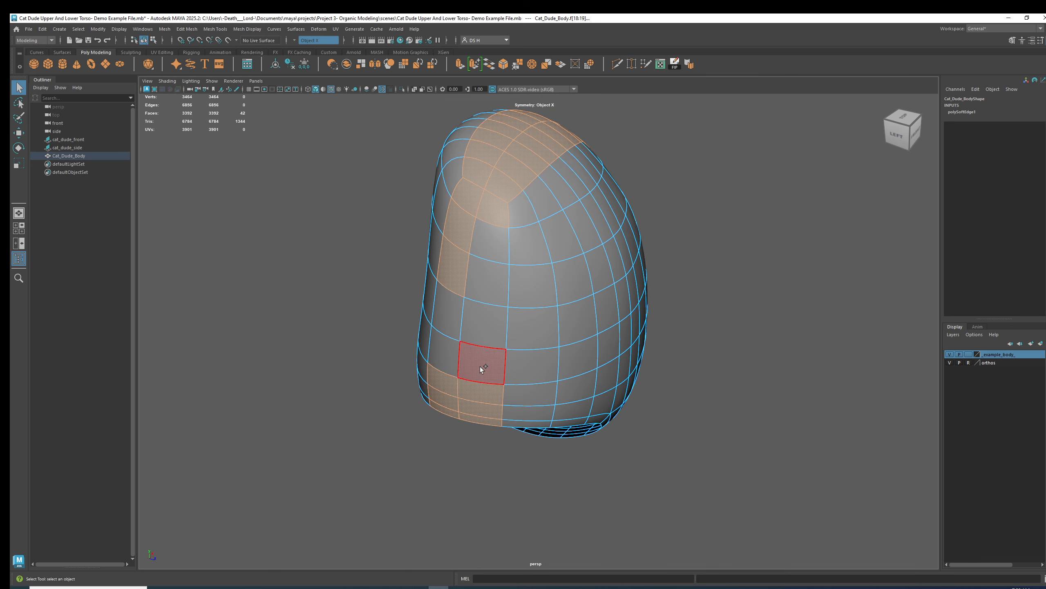
Select the face loop running around the lower side of the torso.
shift+double_click(452, 356)
alt+drag(452, 355, 576, 260)
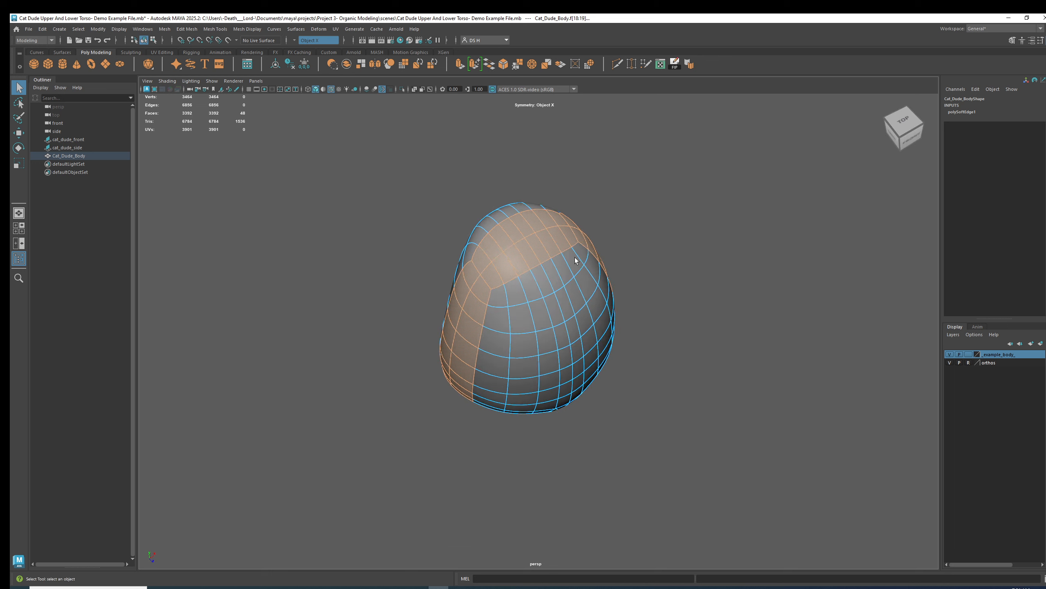
alt+drag(785, 316, 549, 223)
scroll(665, 271, up, 3)
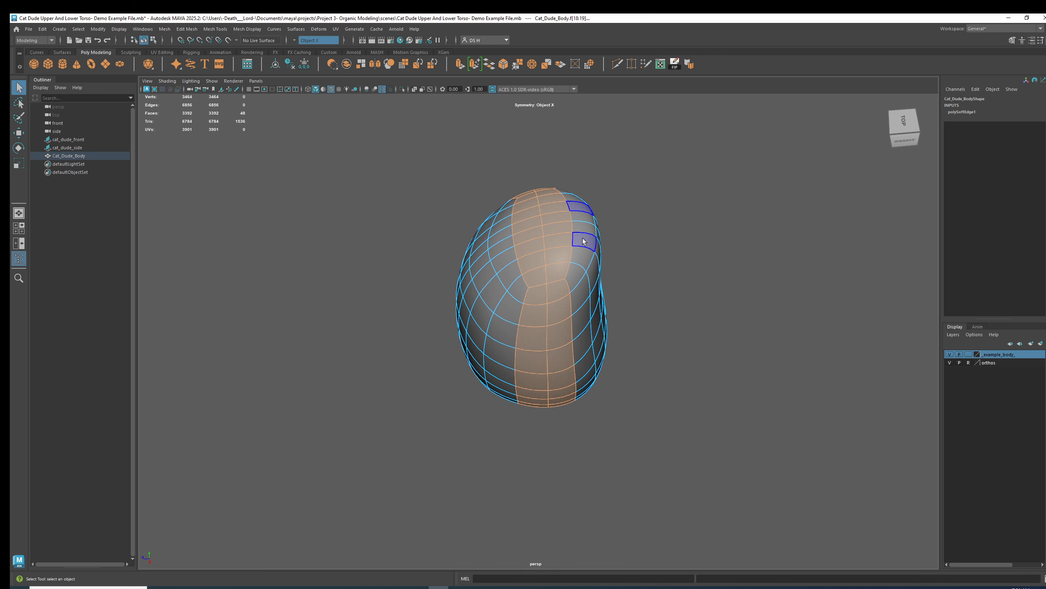
alt+drag(655, 246, 558, 195)
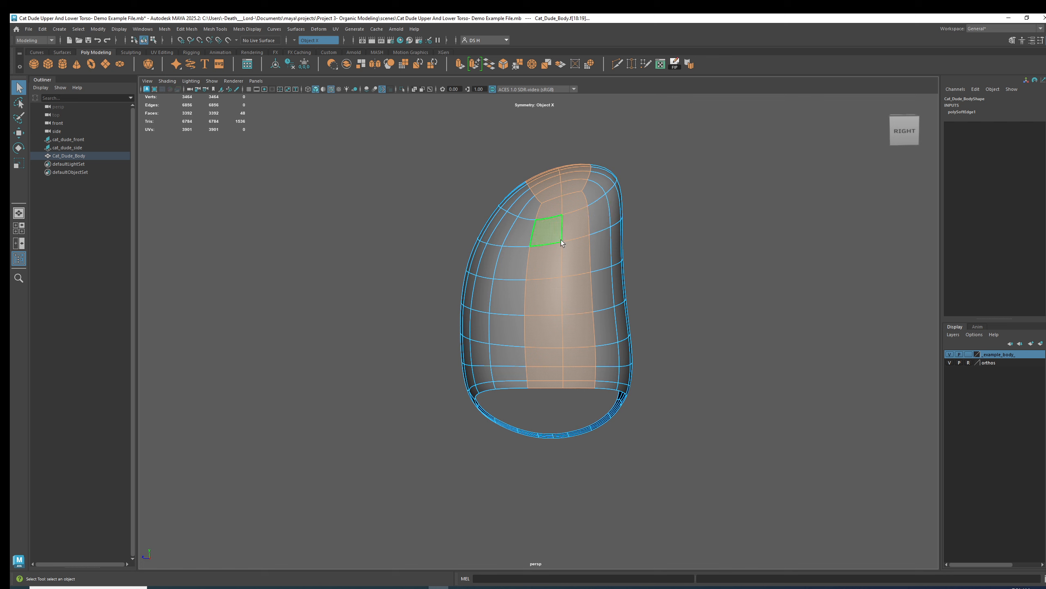
alt+drag(578, 303, 476, 245)
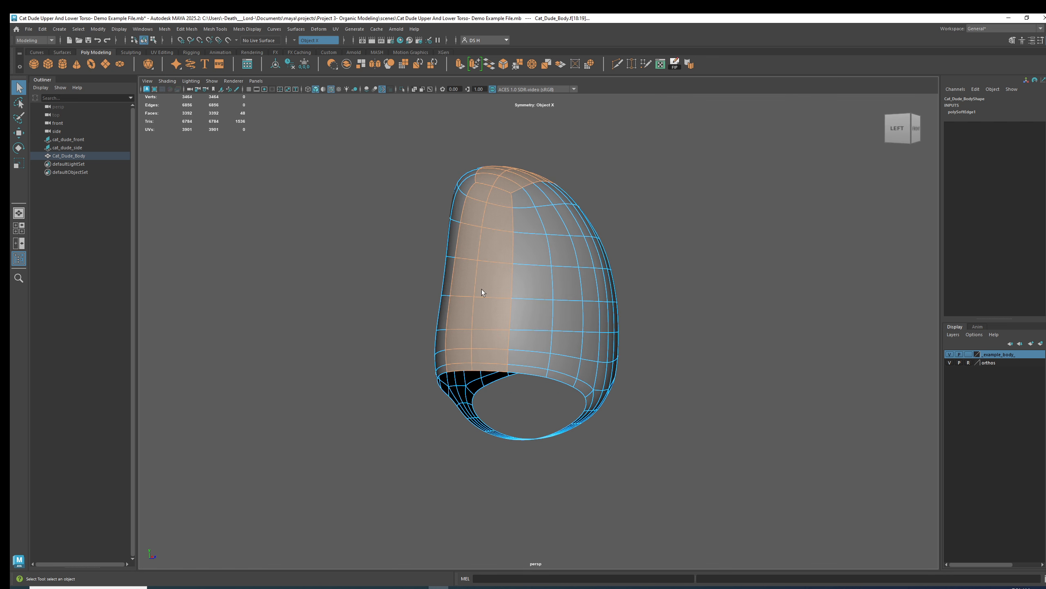
Select face loops along the torso's front and underside, undoing the last selection.
alt+drag(507, 177, 450, 186)
alt+drag(620, 241, 639, 260)
shift+click(547, 250)
alt+drag(582, 401, 651, 345)
shift+double_click(559, 312)
scroll(650, 346, up, 3)
shift+double_click(550, 385)
alt+drag(550, 386, 591, 343)
shift+double_click(551, 309)
key(ctrl+z)
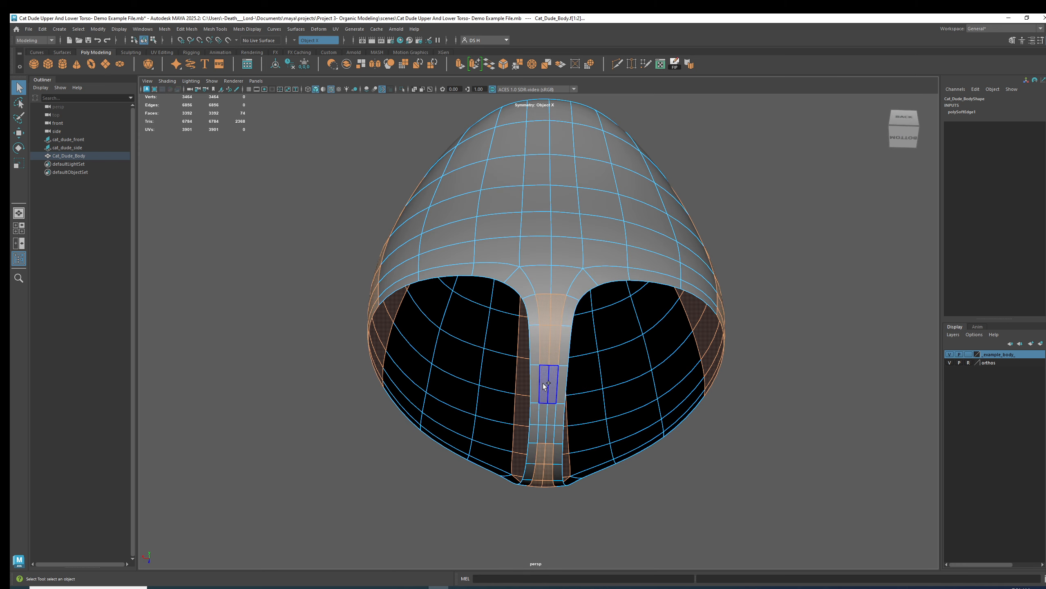
Add the vertical face loop down the back and a horizontal face loop around the waist to the selection.
alt+drag(542, 432, 561, 374)
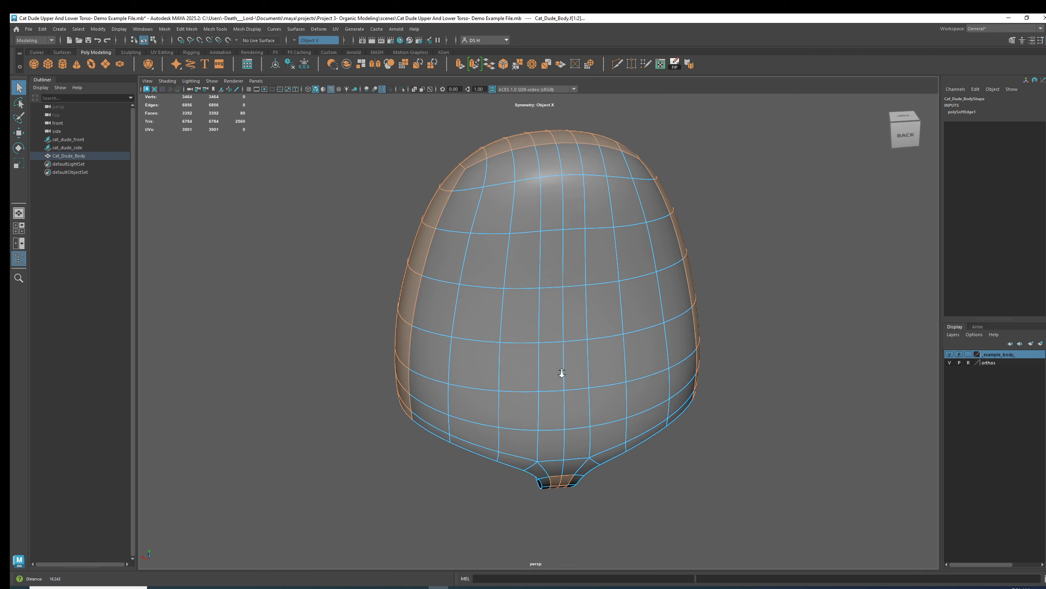
shift+double_click(551, 191)
alt+drag(621, 227, 542, 236)
alt+drag(629, 439, 566, 355)
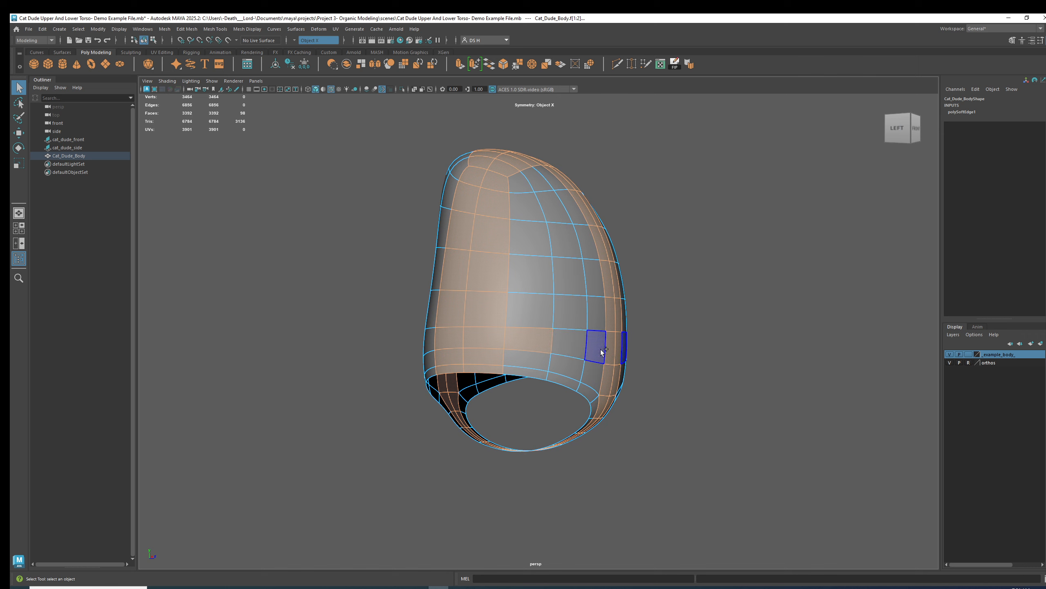
alt+drag(595, 348, 646, 362)
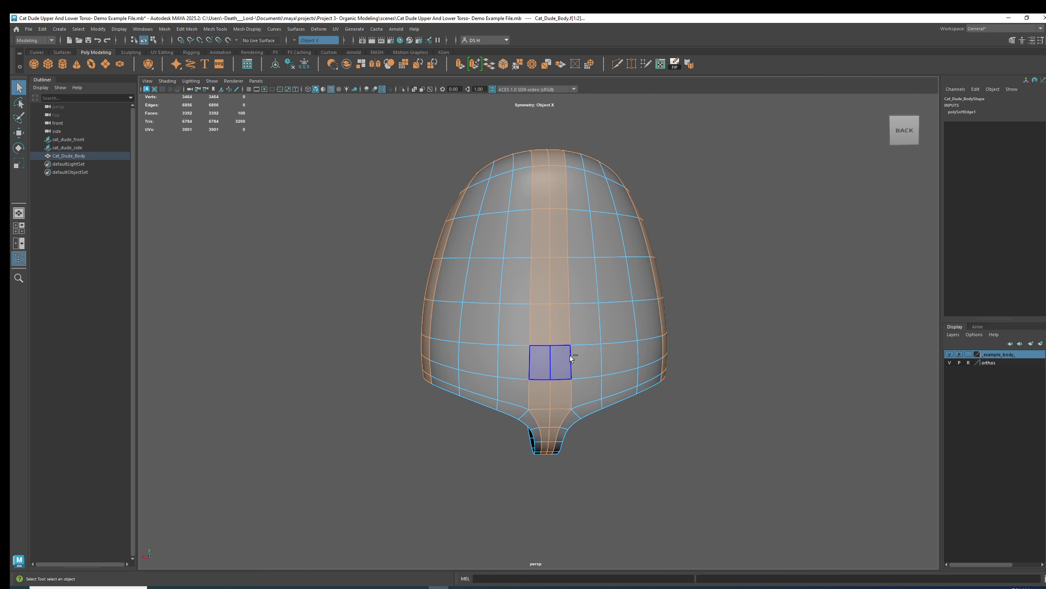
ctrl+shift+click(591, 361)
ctrl+shift+double_click(656, 355)
alt+drag(655, 355, 433, 344)
scroll(423, 337, up, 5)
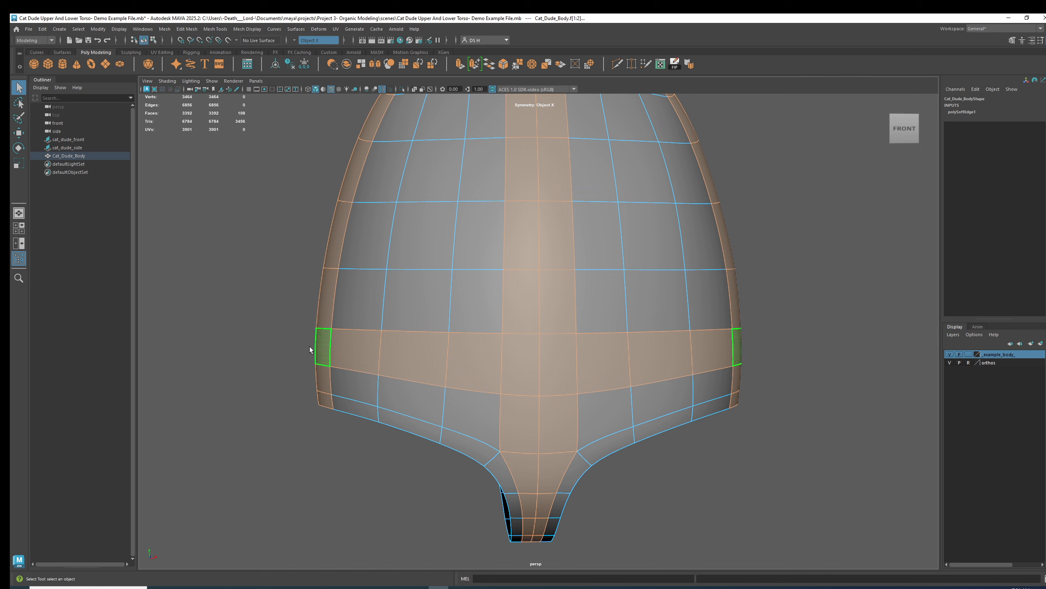
Show the unsmoothed cage and move a vertex near the upper side edge of the torso.
alt+drag(317, 337, 642, 377)
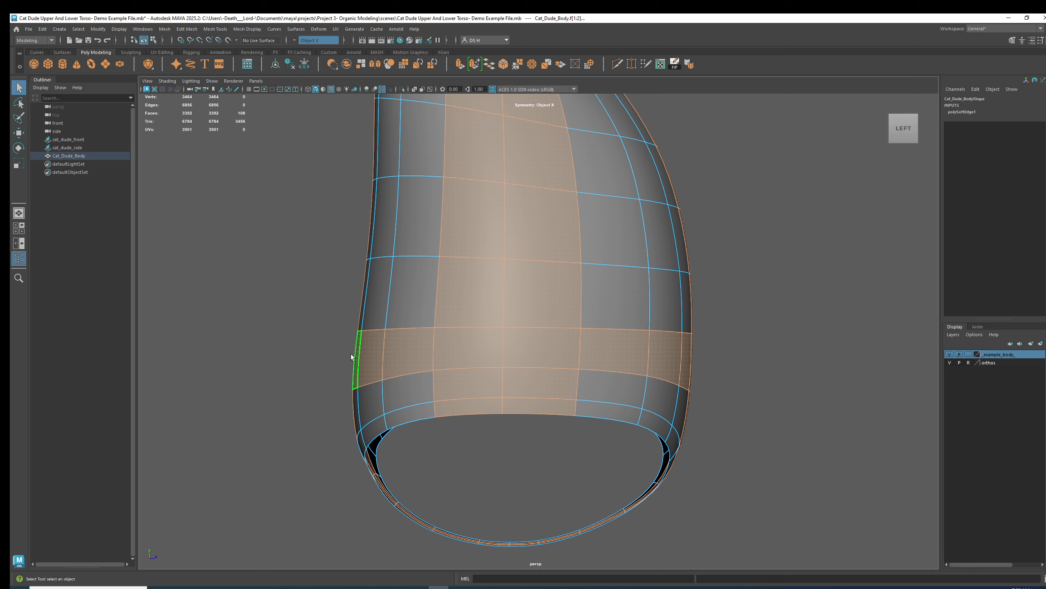
alt+middle_drag(504, 241, 543, 395)
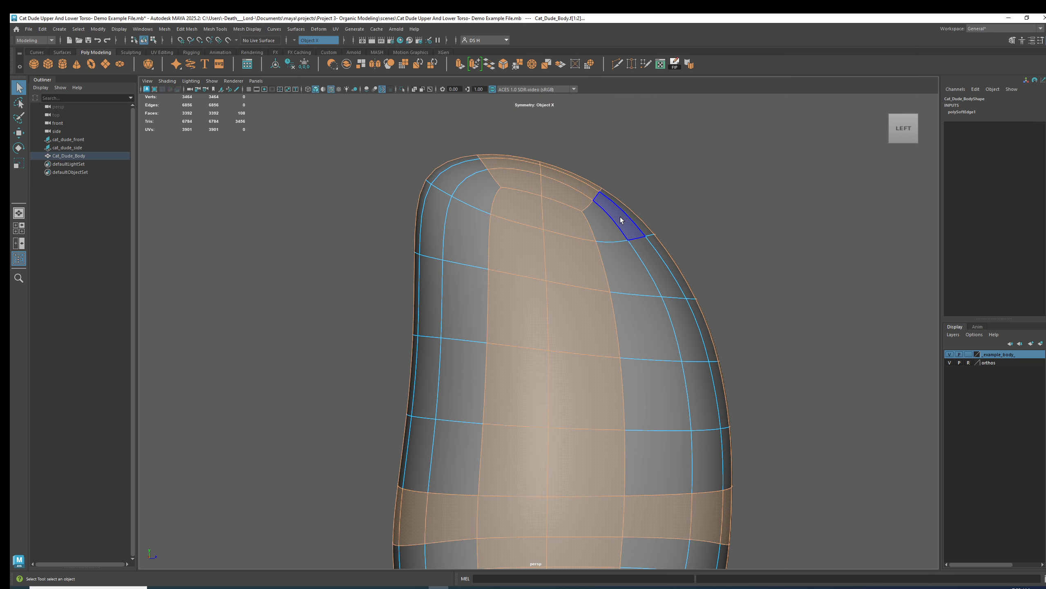
alt+drag(448, 176, 480, 208)
key(1)
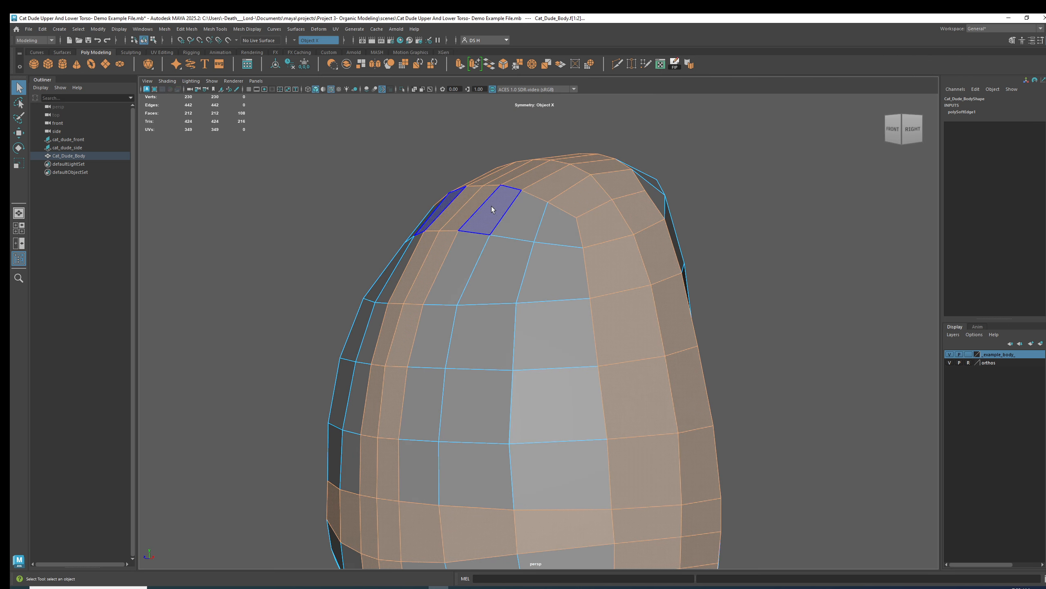
alt+drag(567, 334, 607, 214)
alt+middle_drag(596, 250, 622, 303)
alt+right_drag(623, 303, 468, 318)
click(468, 317)
key(w)
drag(424, 313, 457, 285)
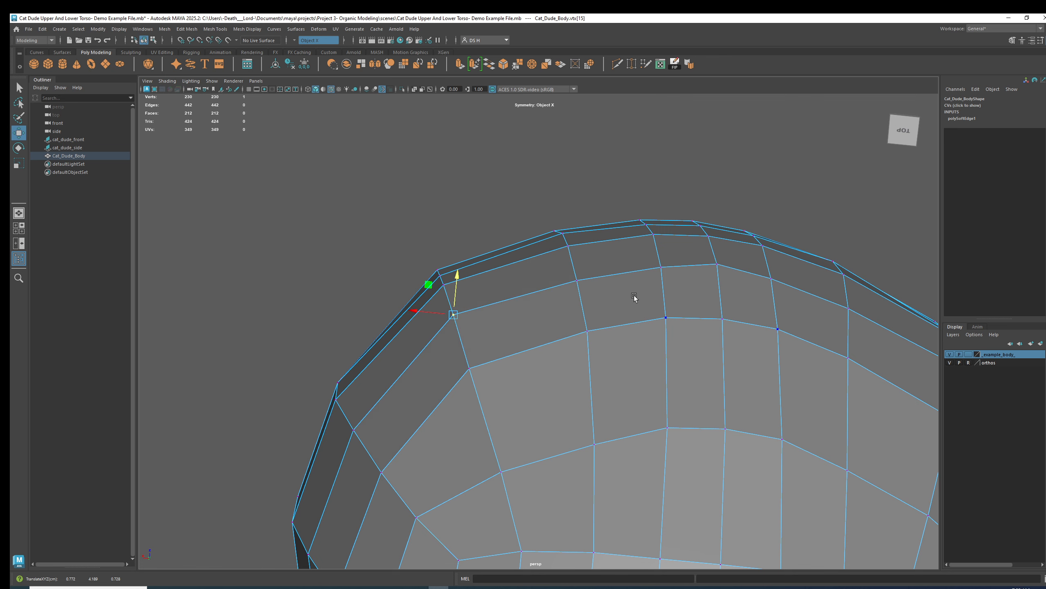
Select and nudge vertices along the top edge of the torso to refine its curvature.
key(3)
alt+middle_drag(675, 287, 632, 236)
scroll(633, 235, up, 2)
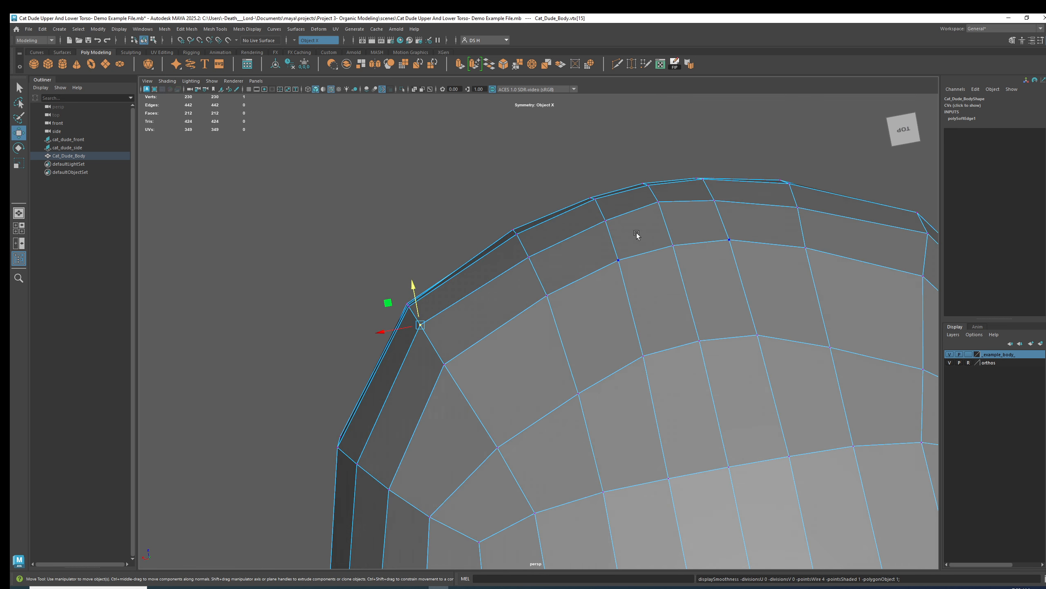
key(1)
click(636, 241)
click(627, 238)
drag(633, 205, 634, 203)
key(3)
click(710, 186)
alt+drag(693, 224, 633, 327)
Select a vertex on the torso's side and move it to tighten the side outline.
key(F8)
alt+drag(729, 344, 630, 260)
key(1)
click(629, 260)
alt+drag(730, 288, 563, 258)
alt+middle_drag(563, 258, 523, 306)
alt+right_drag(522, 306, 626, 310)
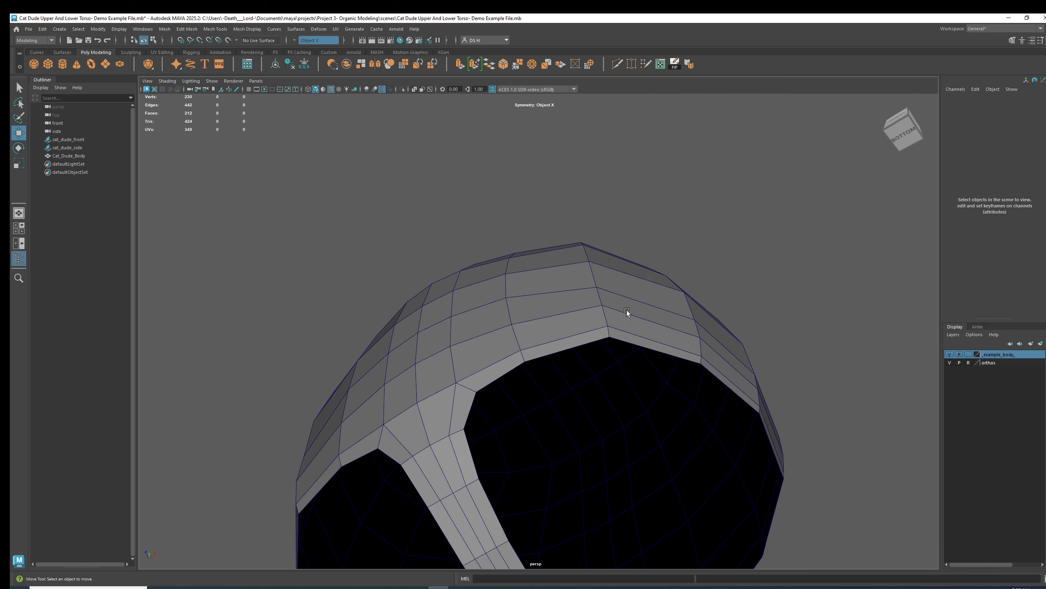
alt+drag(626, 310, 613, 301)
alt+right_drag(612, 301, 599, 260)
alt+drag(598, 260, 660, 265)
click(640, 304)
drag(663, 304, 563, 371)
drag(461, 376, 458, 375)
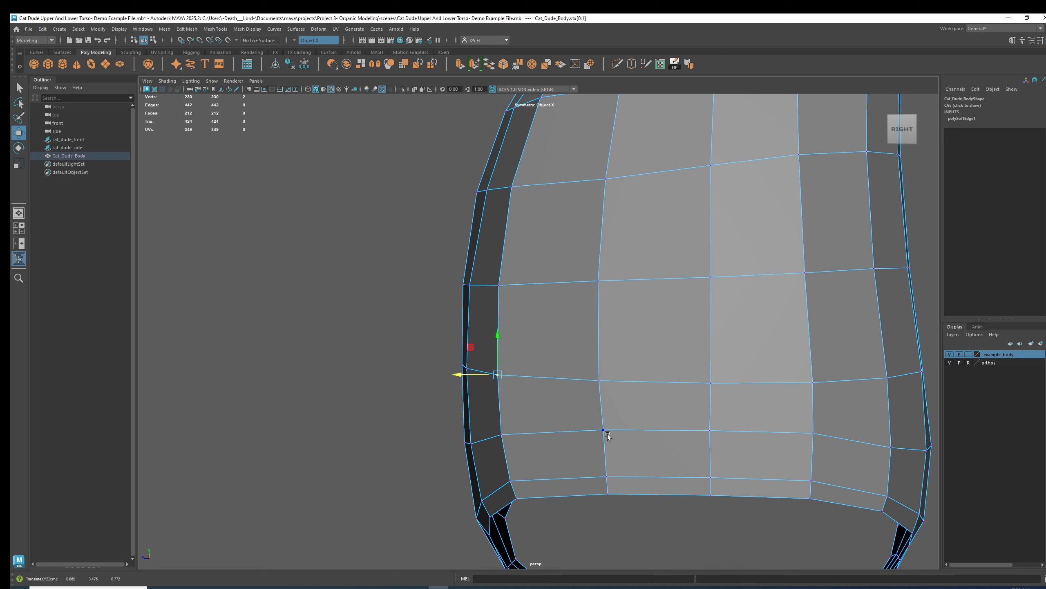
key(3)
alt+drag(587, 408, 690, 389)
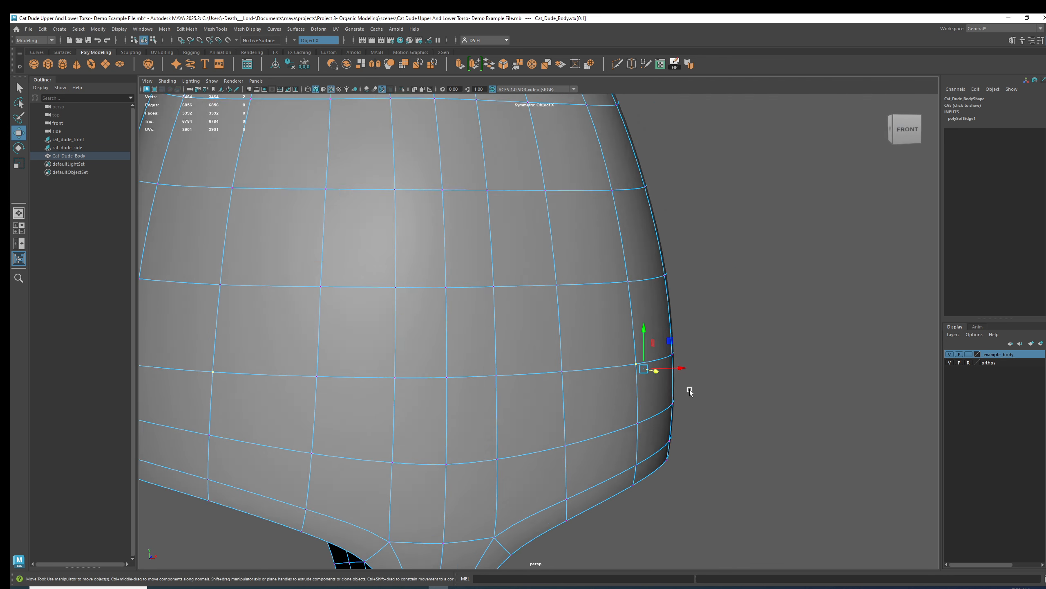
alt+right_drag(690, 389, 528, 376)
right_drag(643, 294, 670, 286)
alt+drag(670, 287, 620, 285)
Select a vertical edge loop on the torso's side and move it slightly.
key(F10)
double_click(572, 285)
alt+drag(684, 309, 659, 314)
alt+right_drag(659, 314, 521, 301)
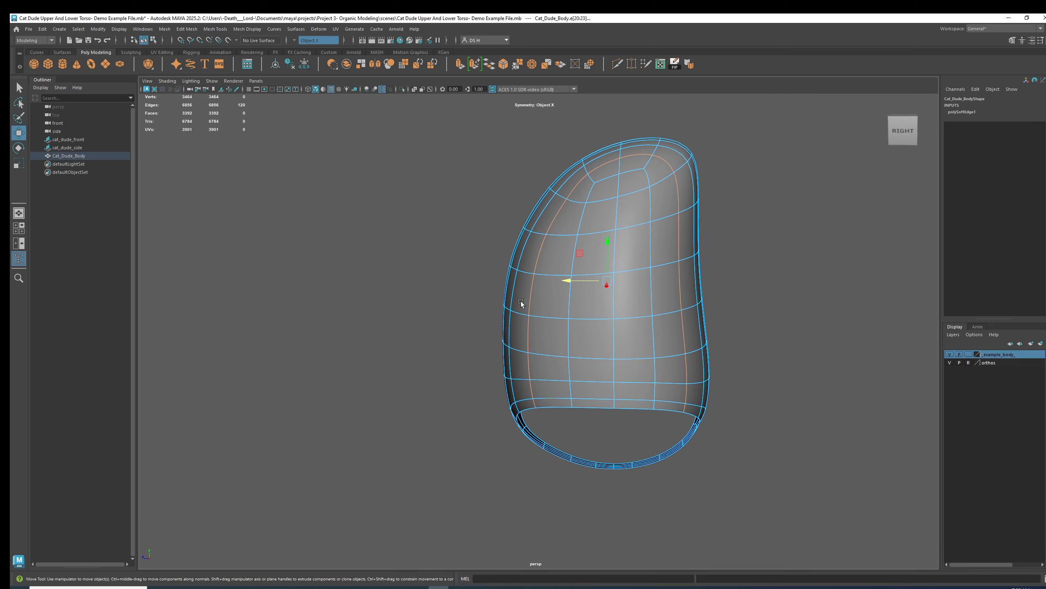
alt+drag(636, 248, 622, 230)
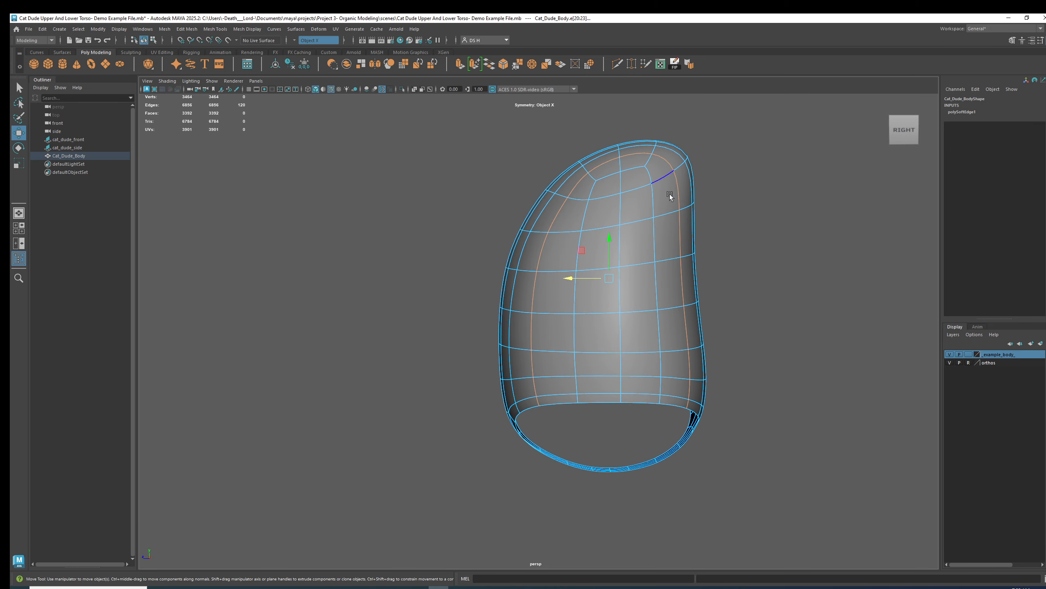
Adjust vertices around the top of the torso in the side view.
key(F9)
click(569, 198)
drag(542, 199, 538, 198)
alt+drag(543, 215, 642, 231)
right_drag(587, 182, 586, 144)
alt+drag(641, 201, 543, 197)
double_click(611, 184)
alt+drag(586, 140, 629, 247)
double_click(552, 211)
right_drag(551, 210, 547, 265)
click(550, 211)
Select several face loops running down the front and side of the torso.
shift+double_click(546, 416)
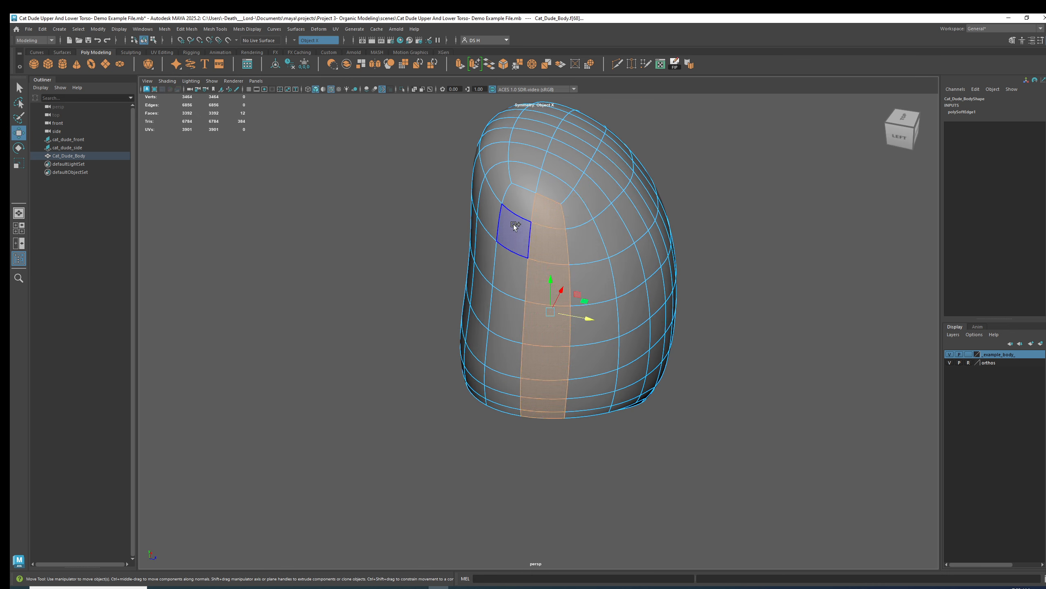
shift+double_click(508, 412)
alt+drag(508, 412, 536, 315)
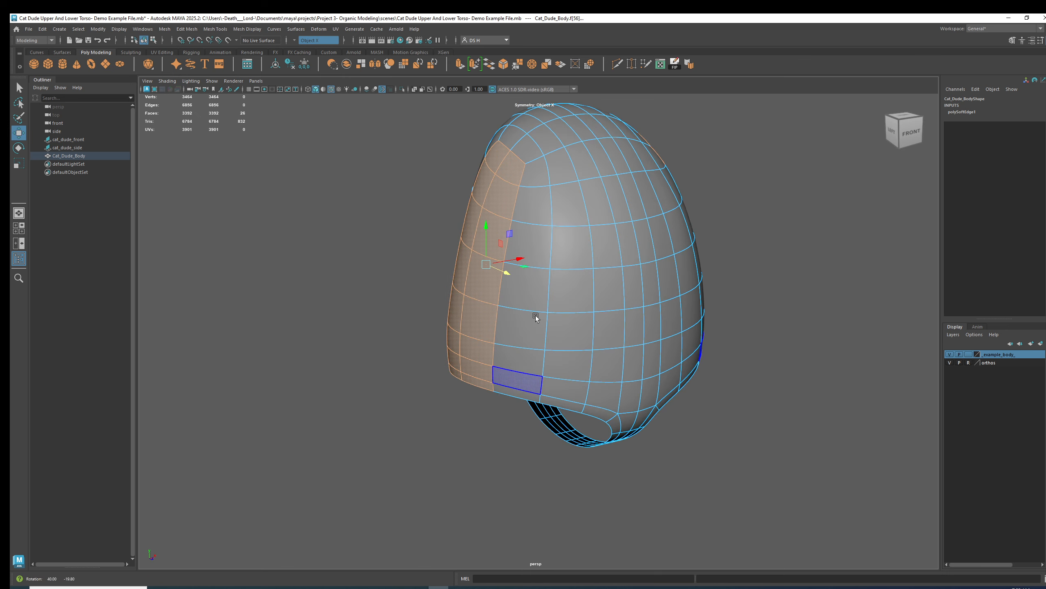
alt+drag(742, 233, 778, 269)
right_drag(620, 303, 567, 149)
double_click(557, 131)
alt+drag(539, 206, 487, 212)
shift+double_click(598, 178)
alt+drag(598, 178, 524, 274)
shift+double_click(481, 313)
mouse_move(481, 313)
alt+mouse_down()
mouse_move(502, 323)
mouse_move(492, 324)
alt+mouse_up()
Select horizontal and vertical edge loops around the torso in the front view.
key(q)
alt+drag(822, 351, 698, 309)
scroll(644, 374, up, 4)
alt+drag(694, 371, 677, 380)
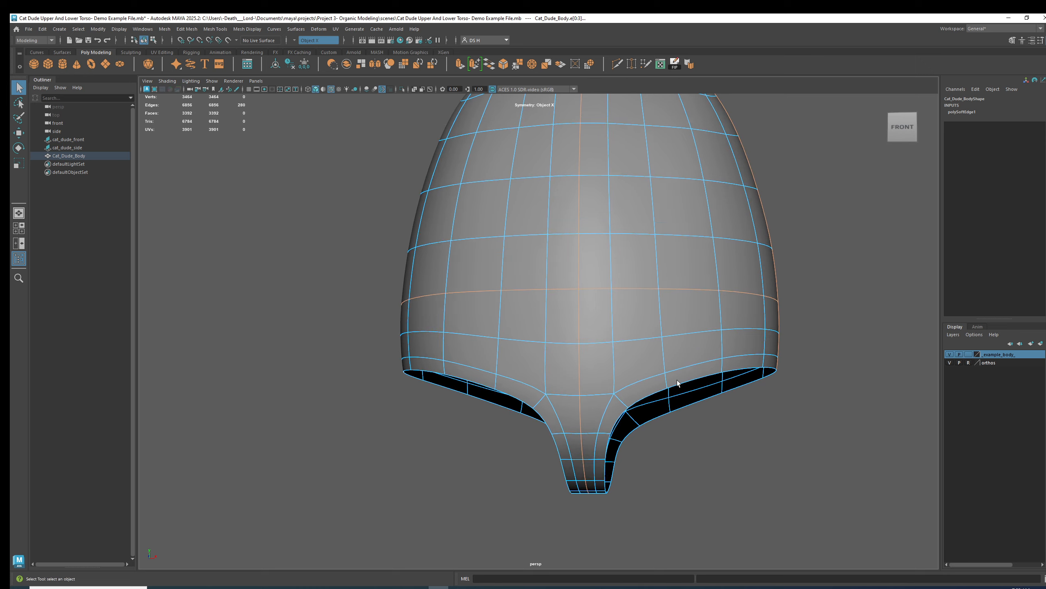
alt+drag(761, 355, 727, 351)
alt+middle_drag(728, 350, 733, 291)
shift+double_click(735, 311)
alt+drag(735, 310, 650, 295)
shift+double_click(568, 286)
alt+drag(525, 389, 604, 265)
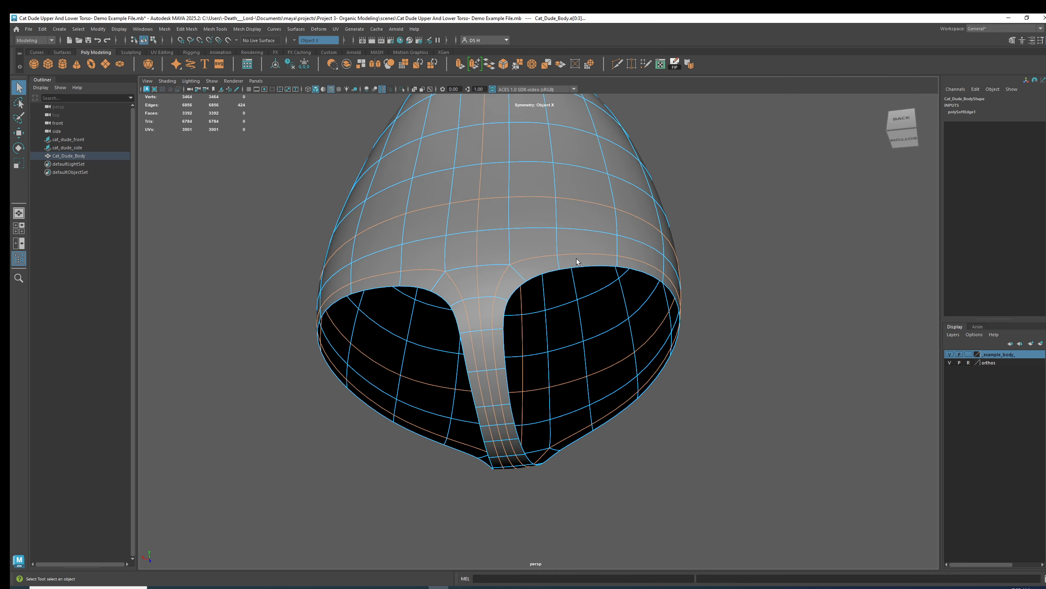
Add more edge loops across the back and top of the torso to the selection.
alt+drag(531, 405, 581, 341)
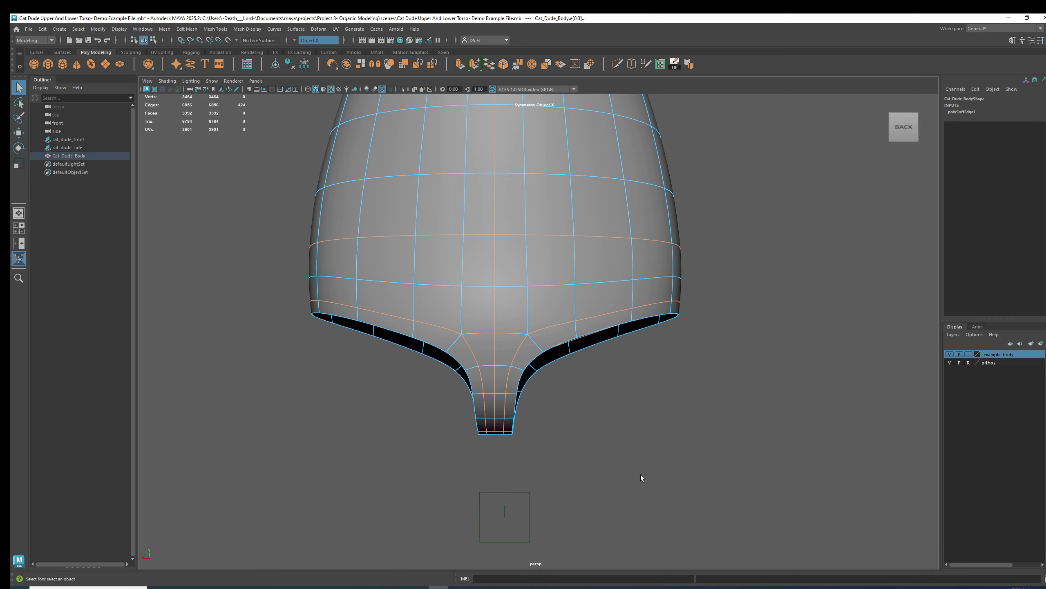
alt+drag(638, 453, 519, 322)
alt+drag(433, 493, 714, 322)
scroll(677, 380, down, 3)
alt+drag(693, 361, 768, 357)
alt+drag(456, 368, 603, 337)
shift+double_click(640, 351)
alt+drag(613, 238, 506, 345)
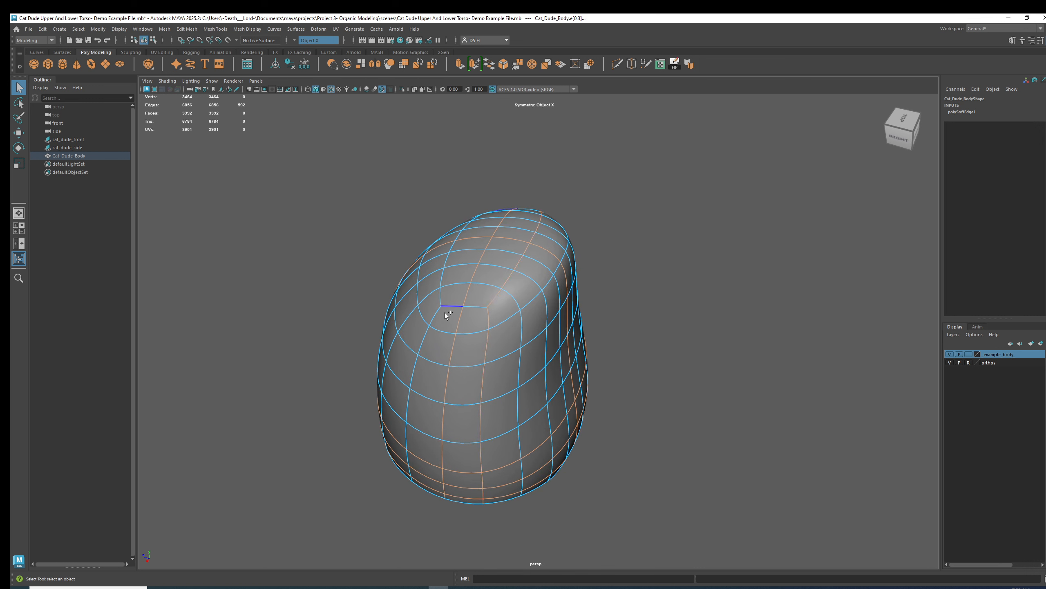
alt+drag(472, 311, 502, 330)
alt+middle_drag(503, 330, 600, 330)
alt+drag(600, 331, 764, 306)
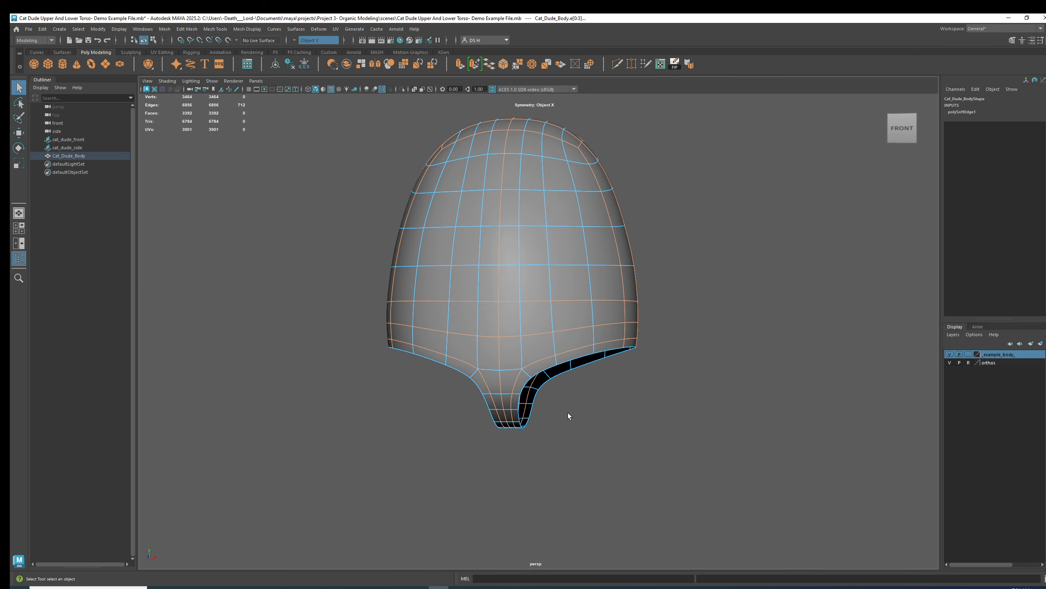
Deselect all edge loops on the torso.
mouse_move(634, 291)
alt+mouse_down()
mouse_move(637, 353)
mouse_move(466, 331)
mouse_move(495, 288)
mouse_move(711, 293)
mouse_move(732, 348)
mouse_move(633, 293)
alt+mouse_up()
alt+right_drag(700, 297, 655, 330)
alt+middle_drag(655, 330, 686, 348)
alt+right_drag(677, 351, 760, 377)
right_drag(585, 371, 748, 274)
click(749, 275)
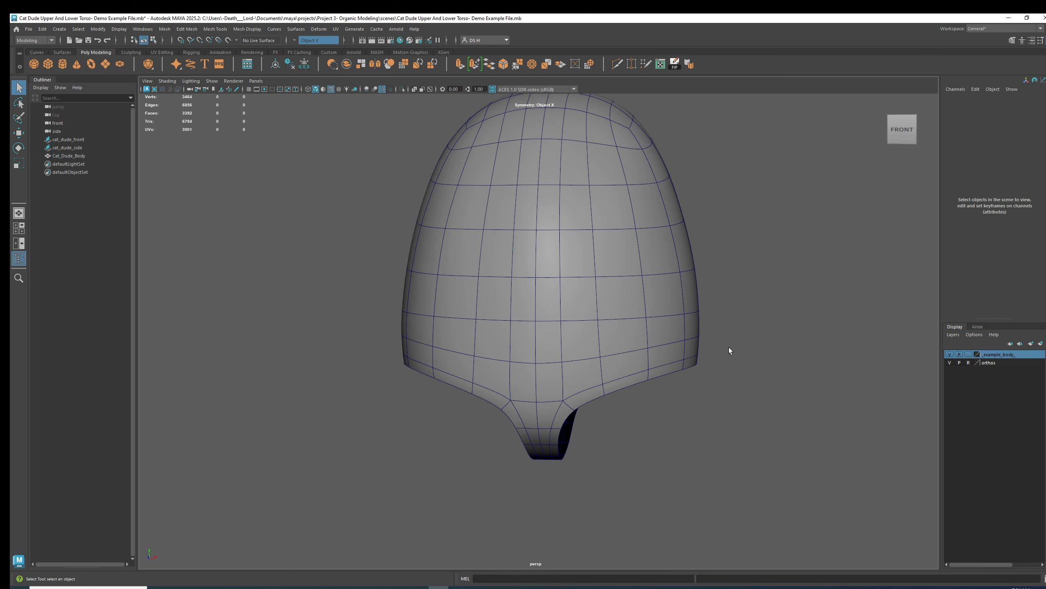
alt+right_drag(729, 346, 642, 329)
alt+middle_drag(654, 322, 644, 355)
alt+right_drag(645, 357, 625, 376)
click(622, 360)
key(1)
key(3)
click(717, 350)
alt+drag(706, 337, 566, 306)
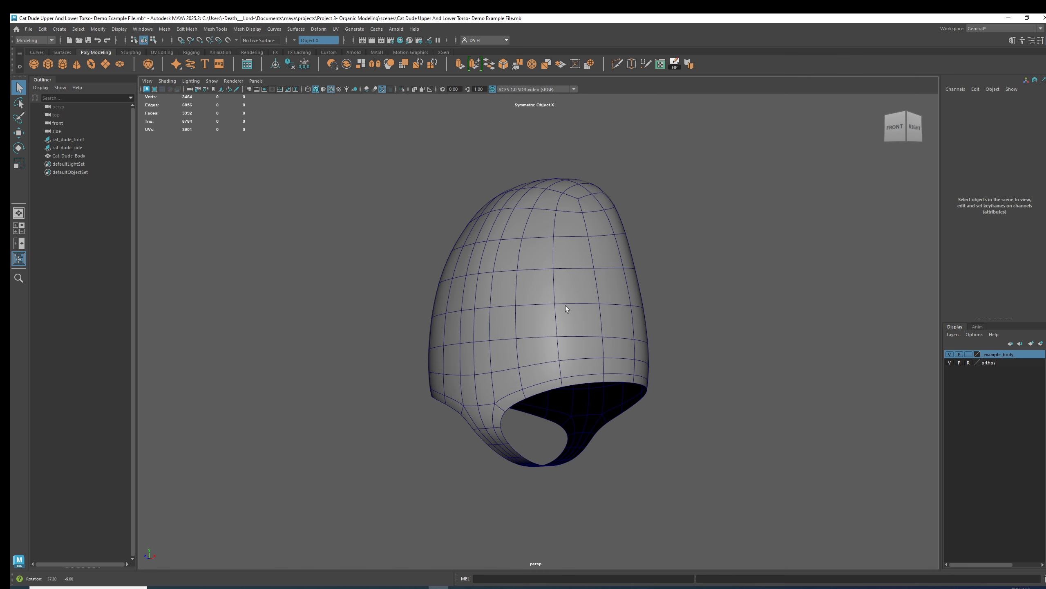
Hide the body's display layer in the side view and select the cat_dude_front reference plane.
key(space)
key(space)
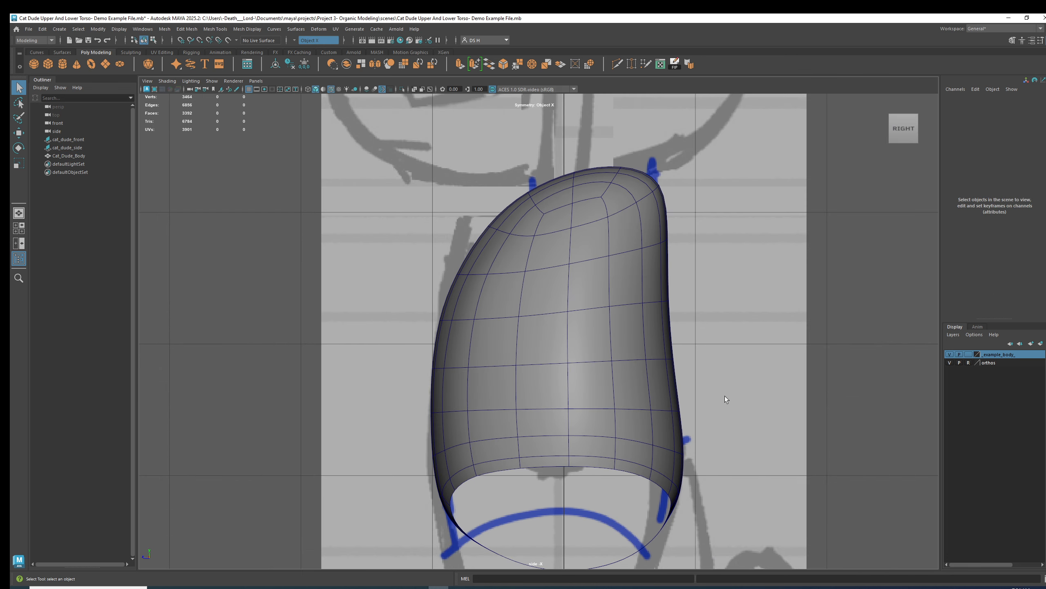
click(627, 242)
click(969, 354)
click(969, 355)
click(950, 354)
scroll(789, 327, down, 6)
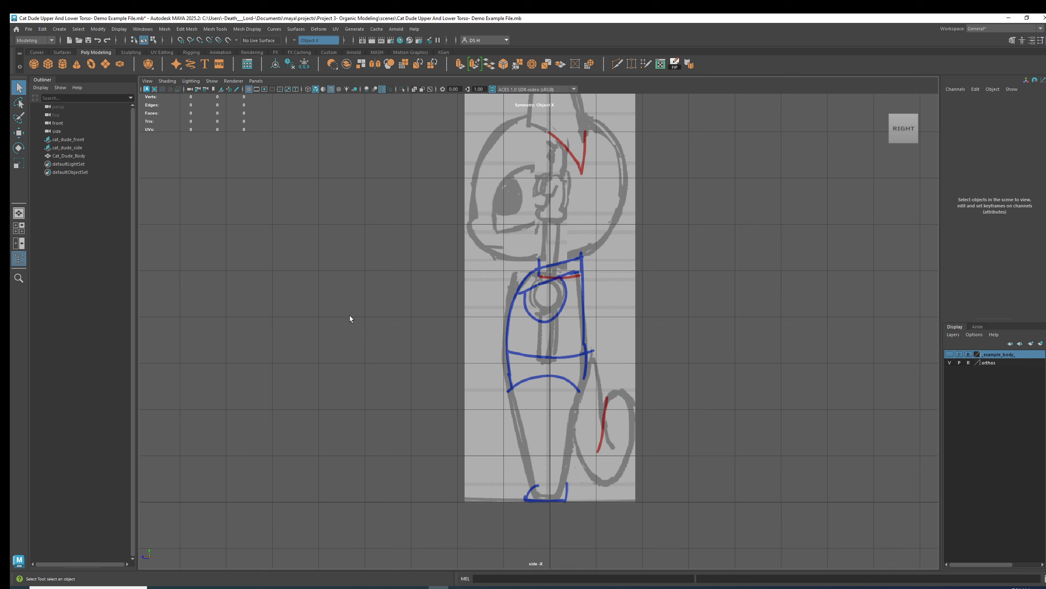
click(88, 148)
click(87, 141)
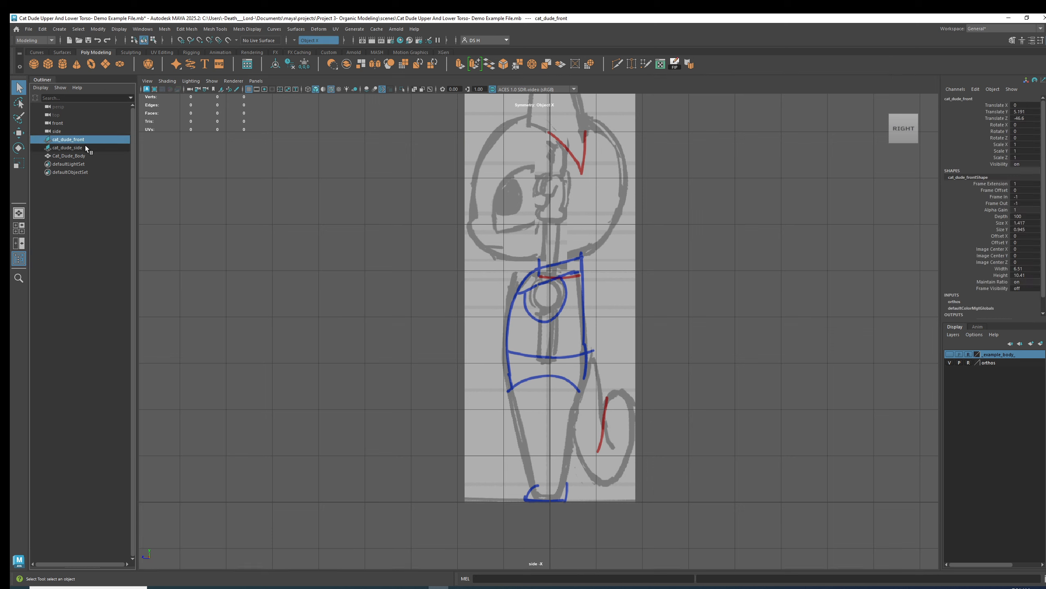
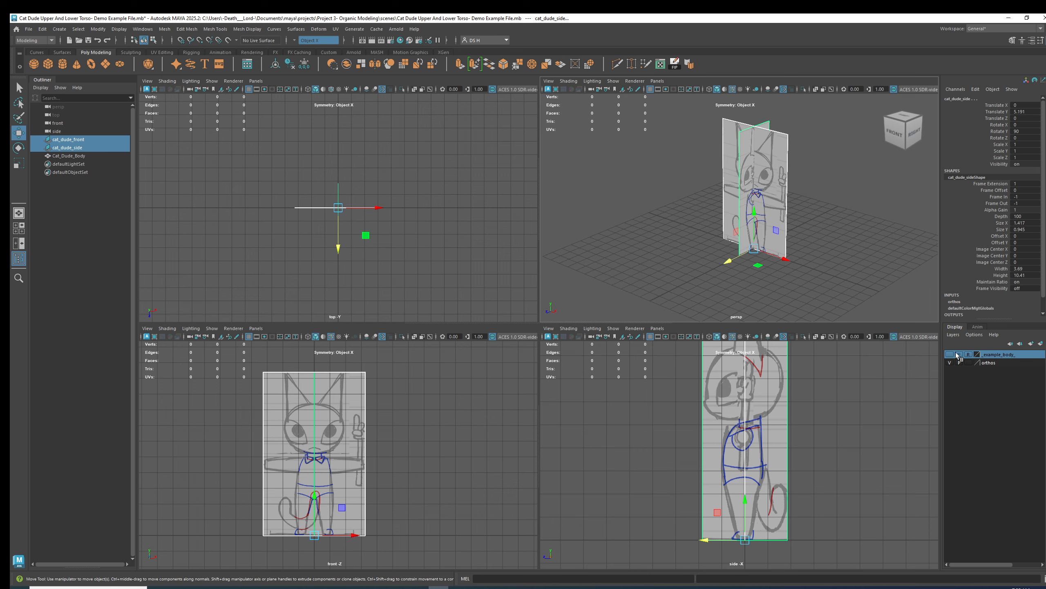
Zoom in on the torso in the front, side and perspective views and switch the front view to wireframe.
scroll(887, 241, up, 5)
scroll(887, 242, up, 1)
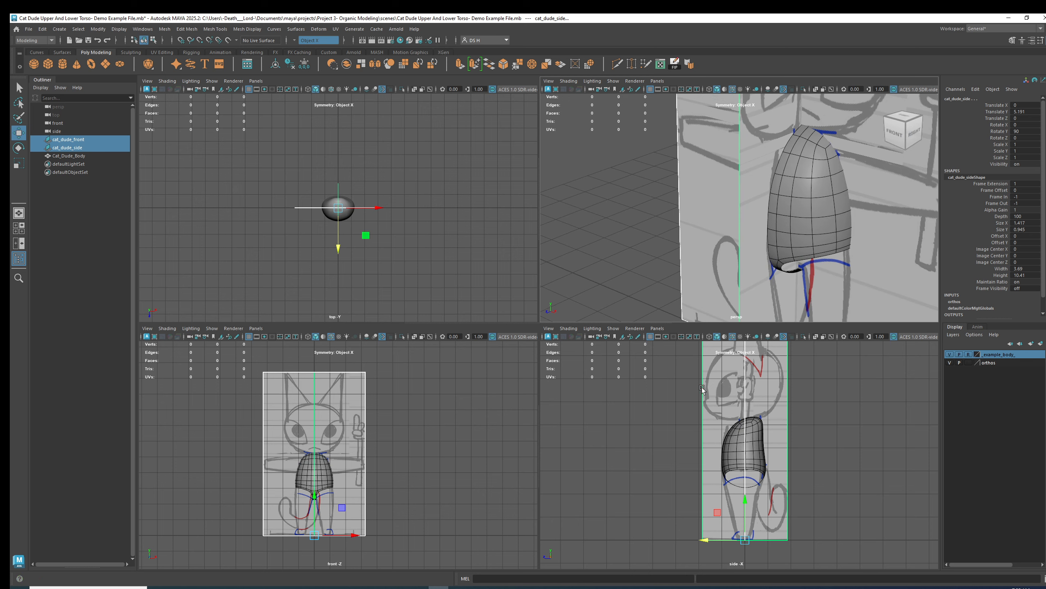
scroll(741, 453, up, 5)
scroll(487, 457, up, 10)
scroll(487, 457, up, 2)
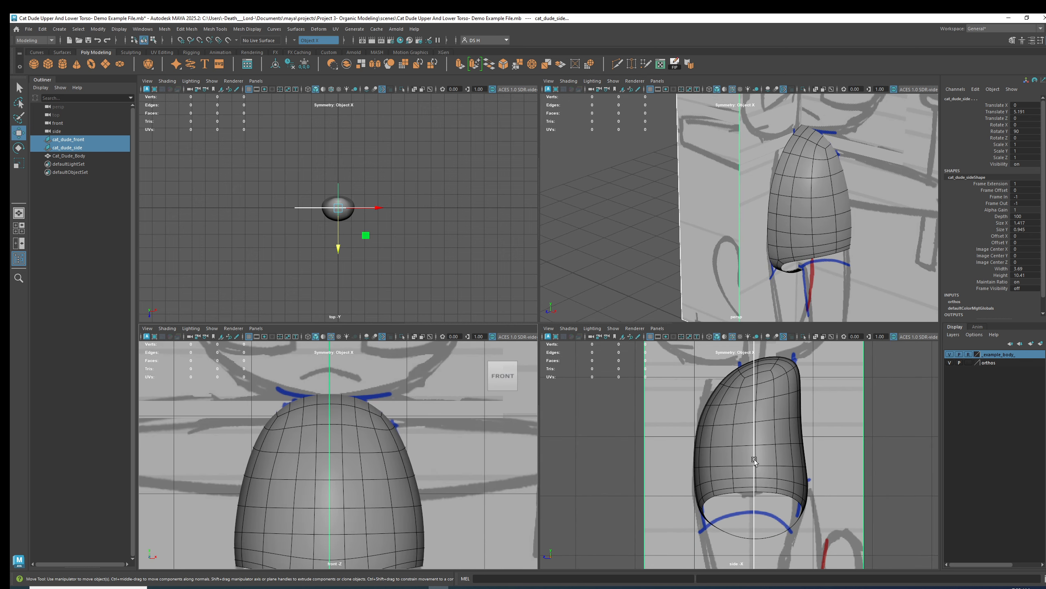
scroll(762, 418, up, 3)
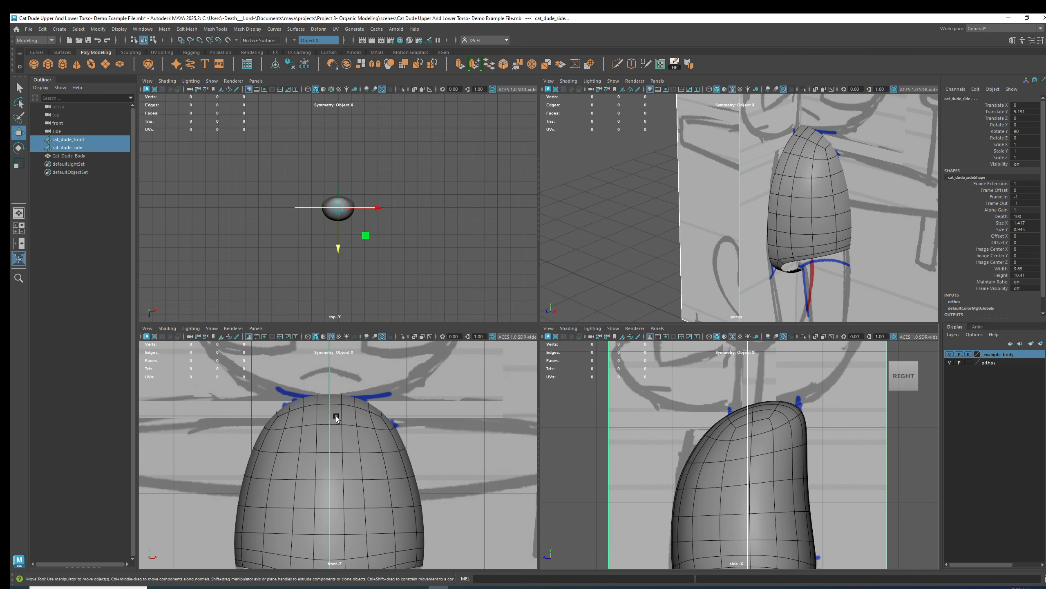
key(4)
scroll(365, 407, up, 5)
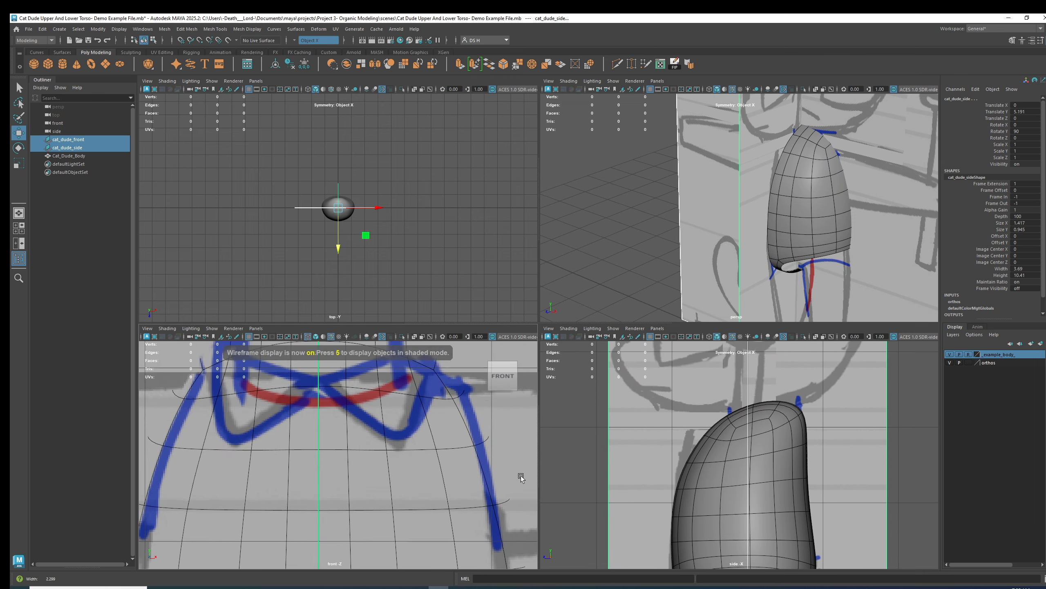
Select the front reference plane and then the body mesh to inspect them in wireframe.
click(359, 458)
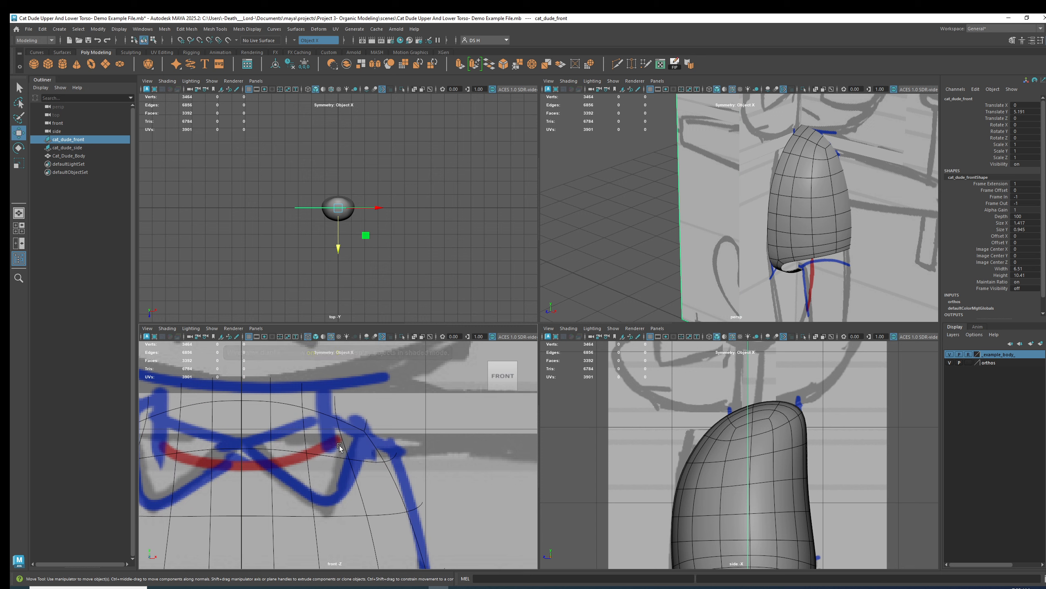
scroll(335, 422, up, 3)
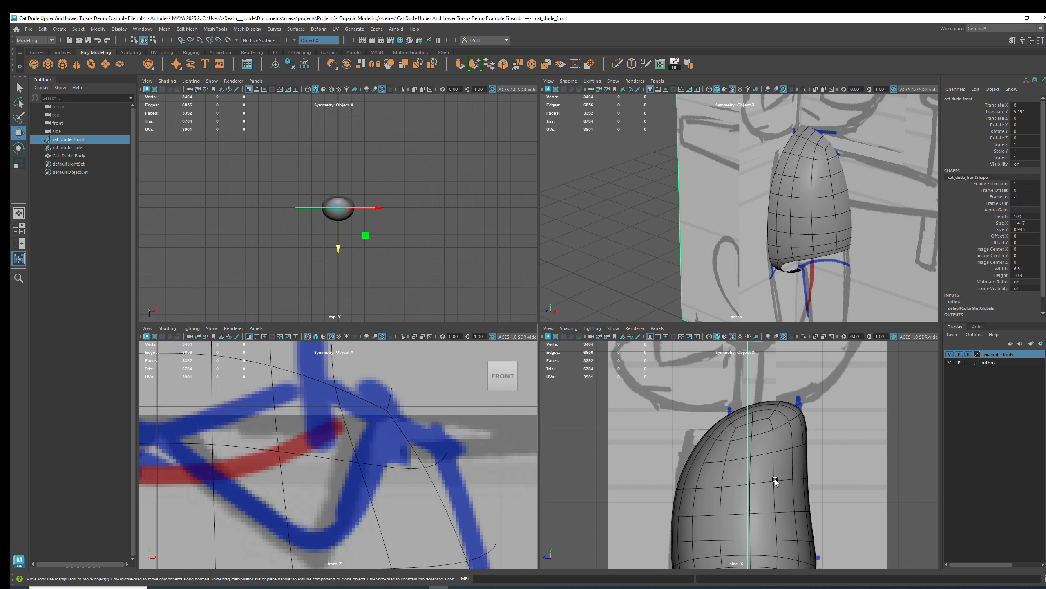
click(970, 355)
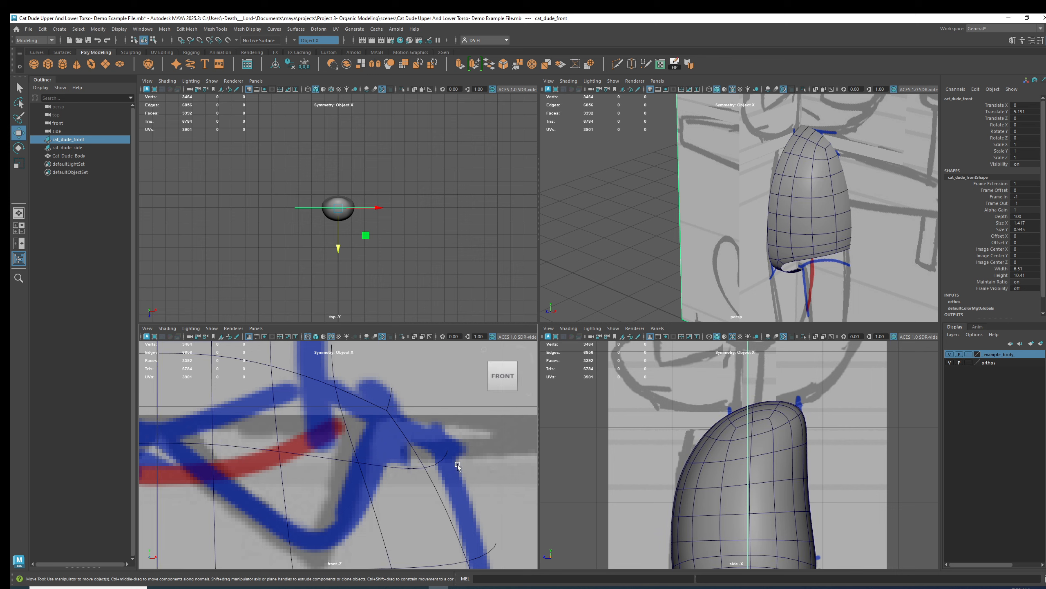
click(427, 464)
key(4)
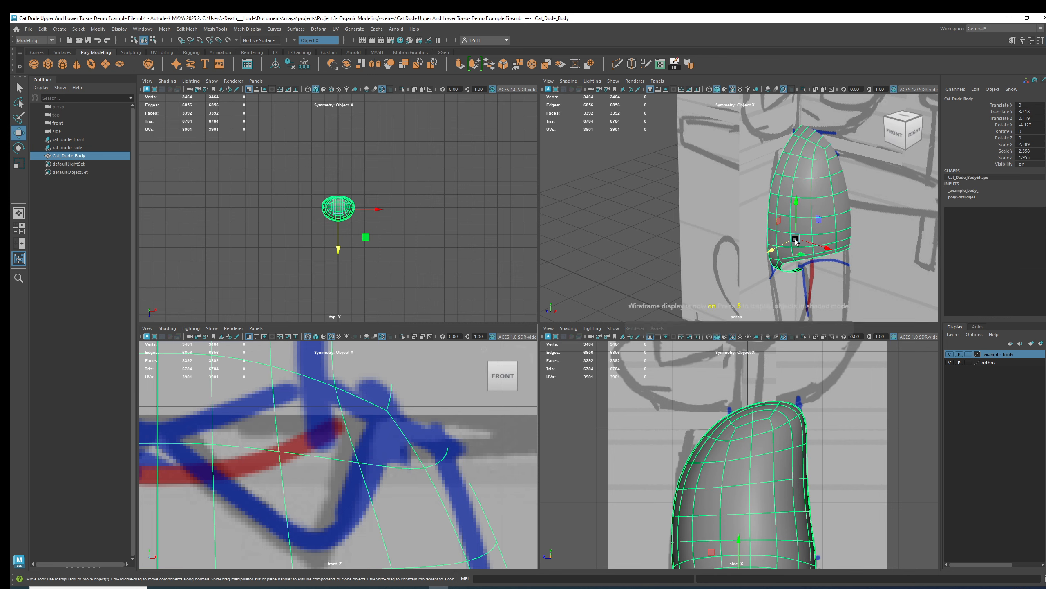
scroll(791, 166, down, 8)
Select the front reference plane in the perspective view and zoom out to frame both reference planes.
click(791, 165)
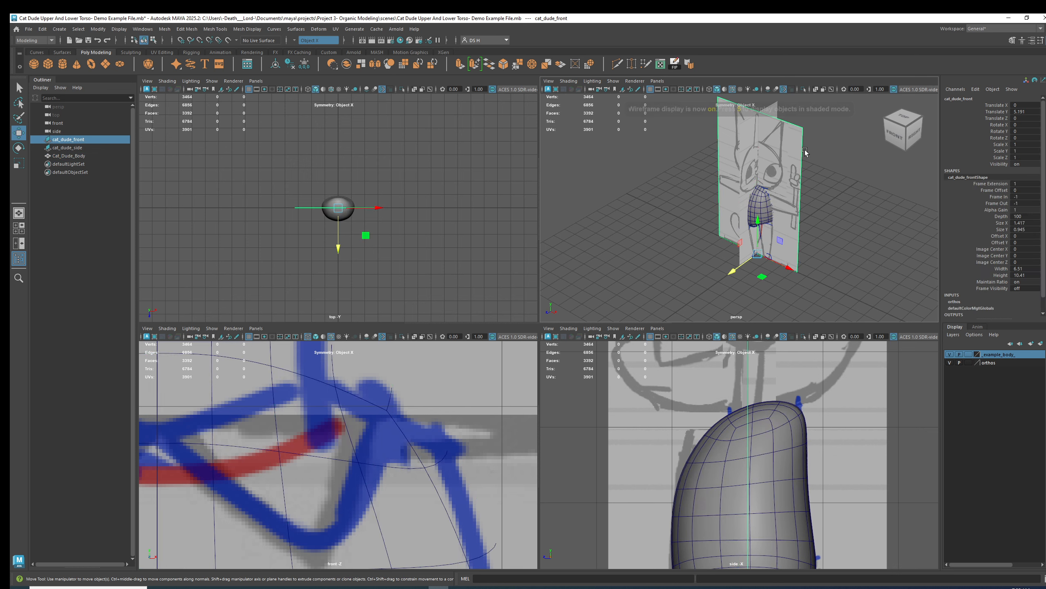
scroll(760, 193, down, 4)
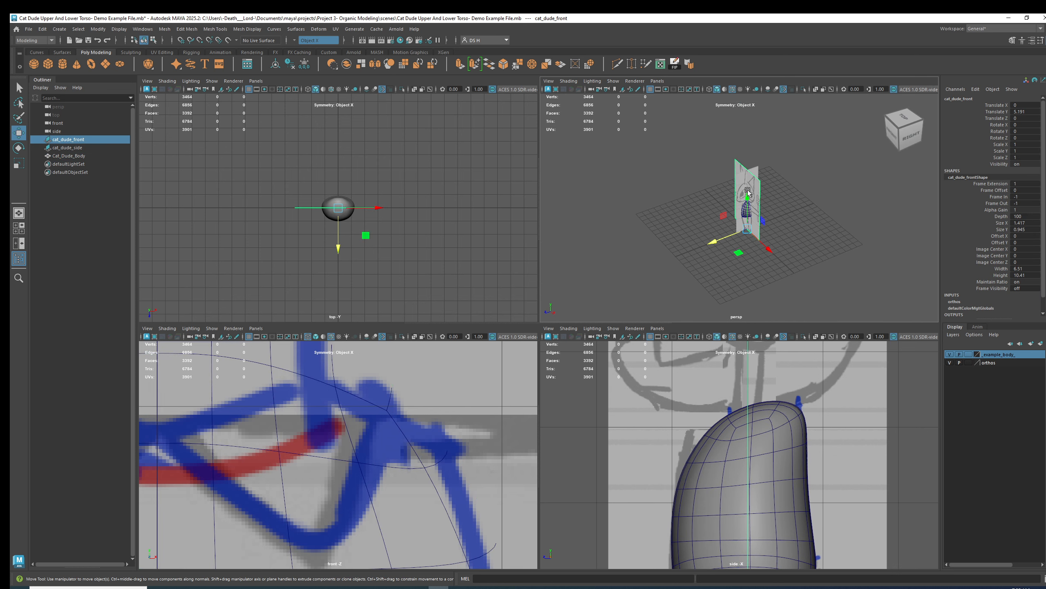
scroll(357, 420, down, 12)
alt+middle_drag(357, 421, 378, 427)
alt+middle_drag(731, 258, 653, 287)
scroll(396, 449, up, 2)
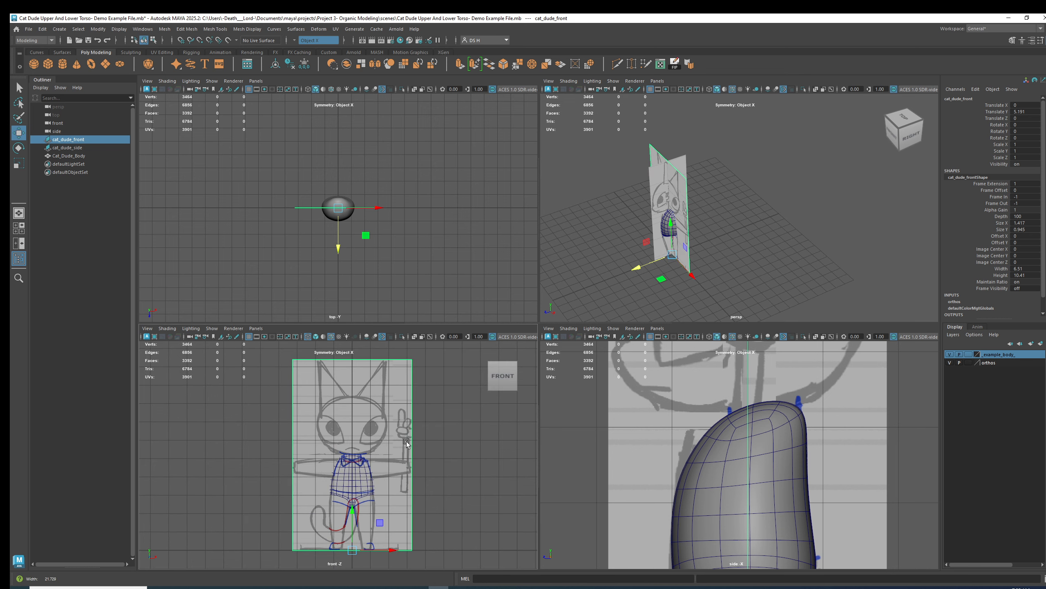
alt+middle_drag(396, 448, 398, 449)
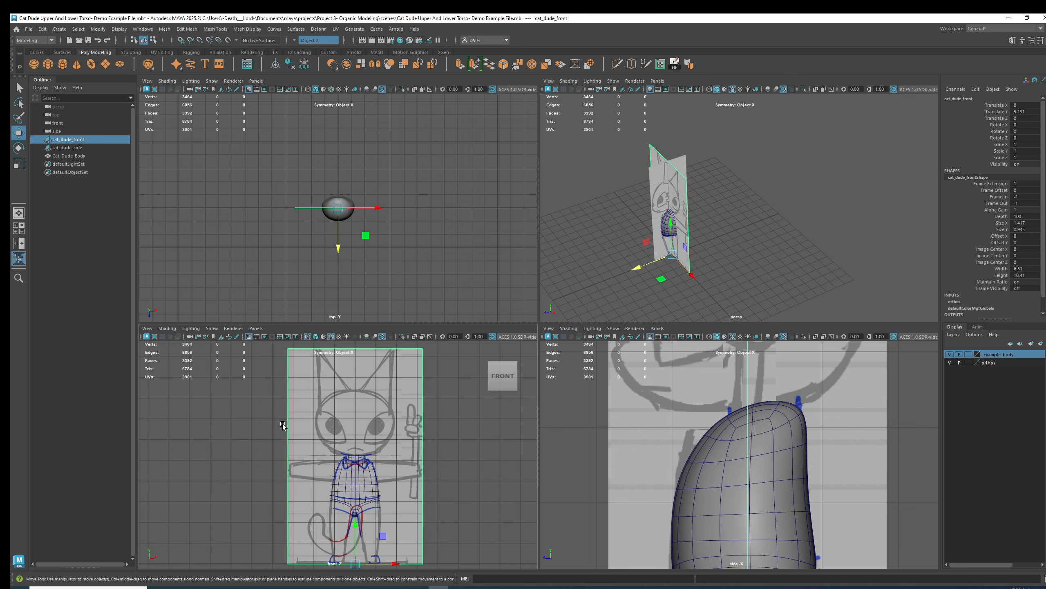
Select the side reference plane and move it along X away from the body.
alt+middle_drag(781, 208, 867, 212)
alt+drag(867, 213, 846, 189)
alt+right_drag(845, 189, 767, 197)
drag(688, 262, 883, 161)
alt+right_drag(884, 162, 752, 211)
drag(786, 211, 845, 176)
drag(739, 236, 688, 184)
click(776, 224)
click(730, 193)
alt+drag(702, 225, 751, 255)
alt+right_drag(822, 351, 729, 440)
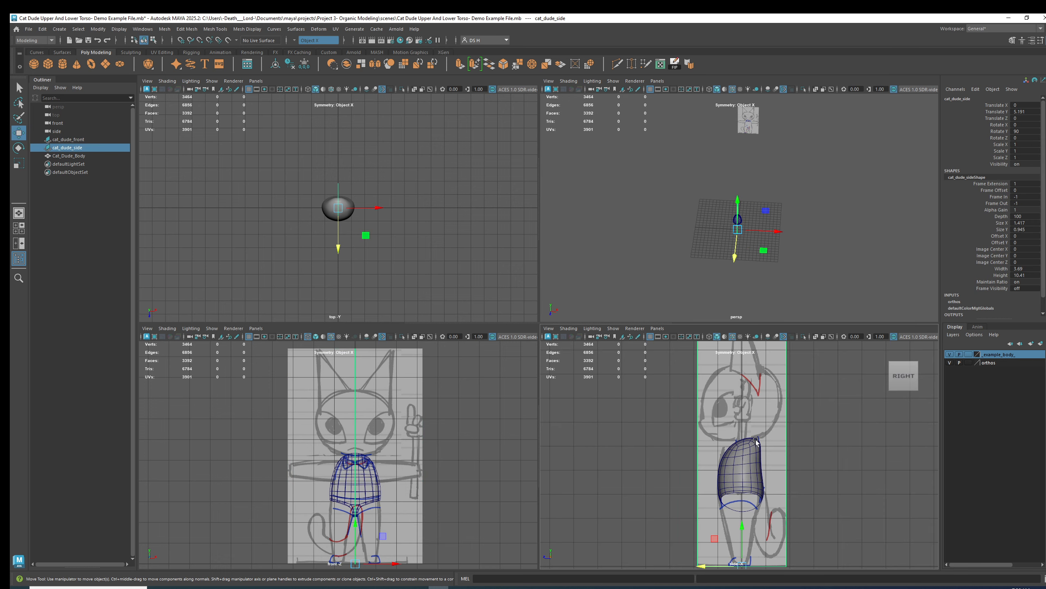
drag(776, 234, 870, 247)
key(4)
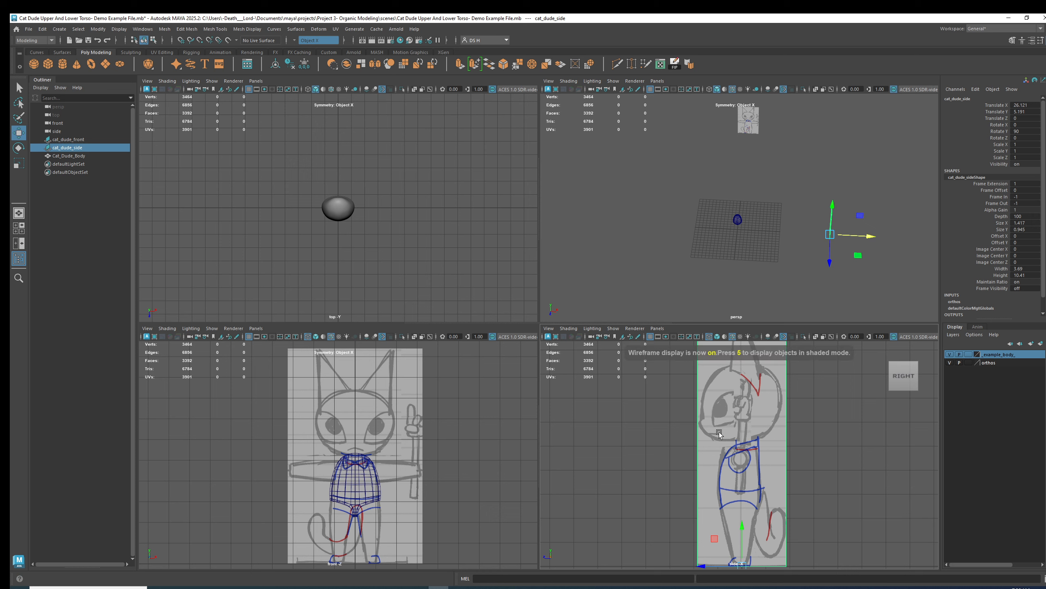
scroll(737, 436, up, 1)
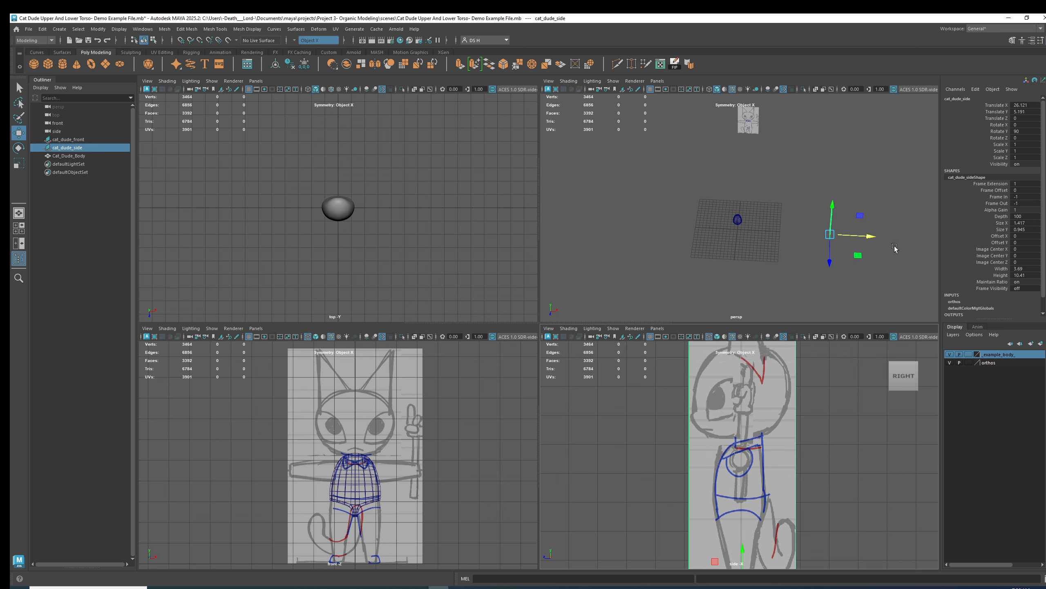
middle_drag(878, 244, 601, 233)
Try rotating and repositioning the side reference plane, then undo those changes.
alt+drag(736, 154, 775, 264)
alt+right_drag(801, 407, 729, 404)
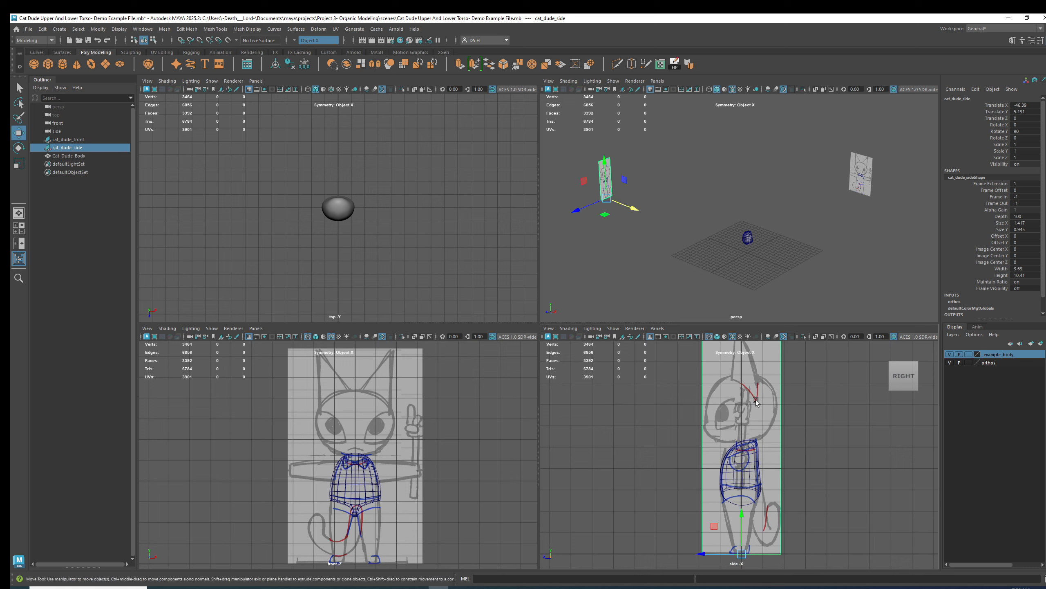
alt+right_drag(788, 402, 748, 420)
drag(711, 537, 655, 531)
key(ctrl+z)
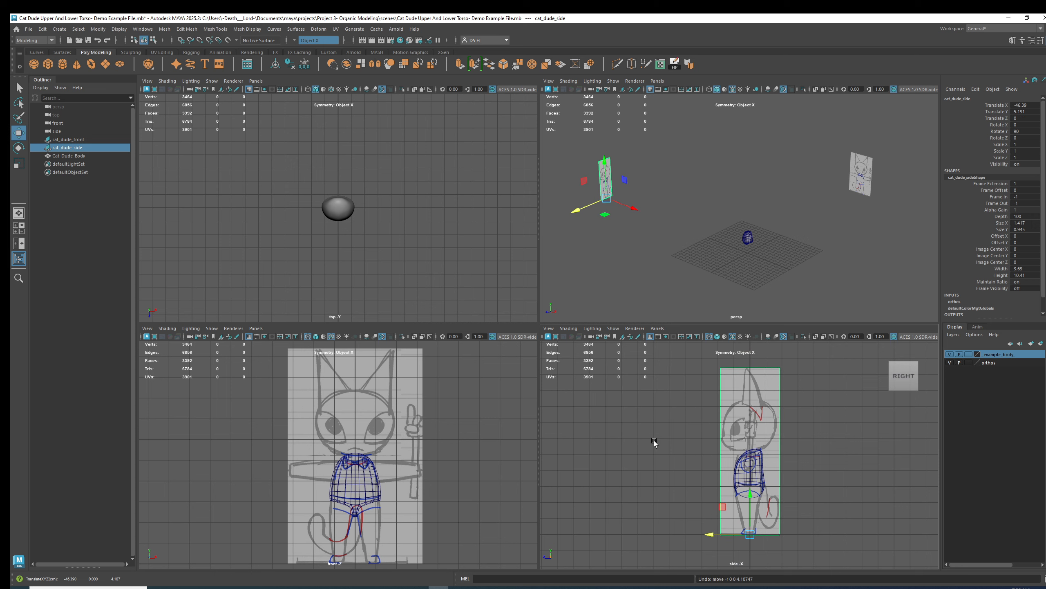
key(e)
mouse_move(741, 535)
mouse_down()
mouse_move(717, 536)
mouse_move(730, 536)
mouse_up()
click(893, 371)
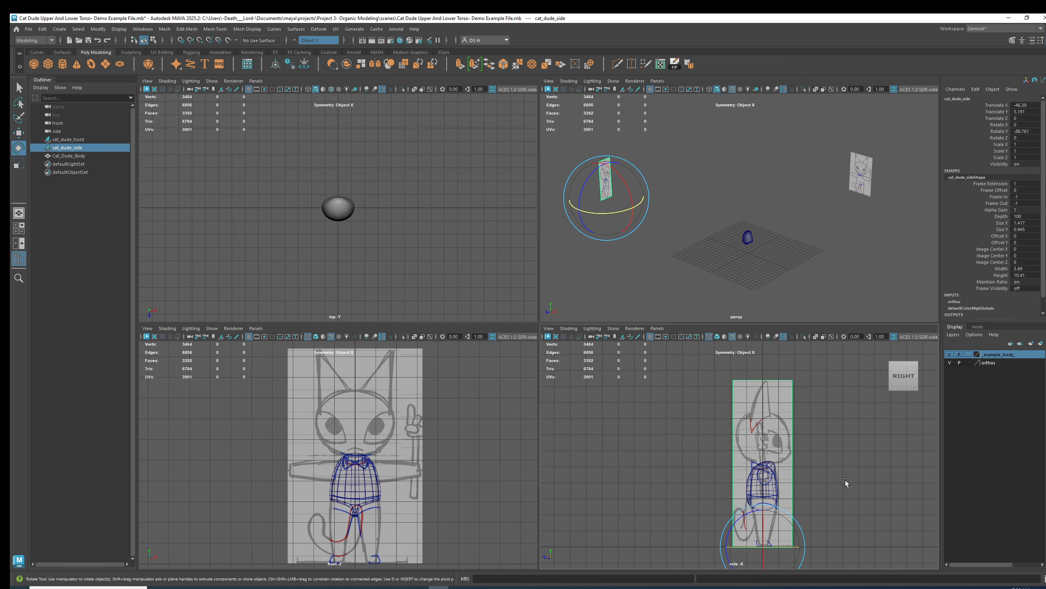
mouse_move(889, 372)
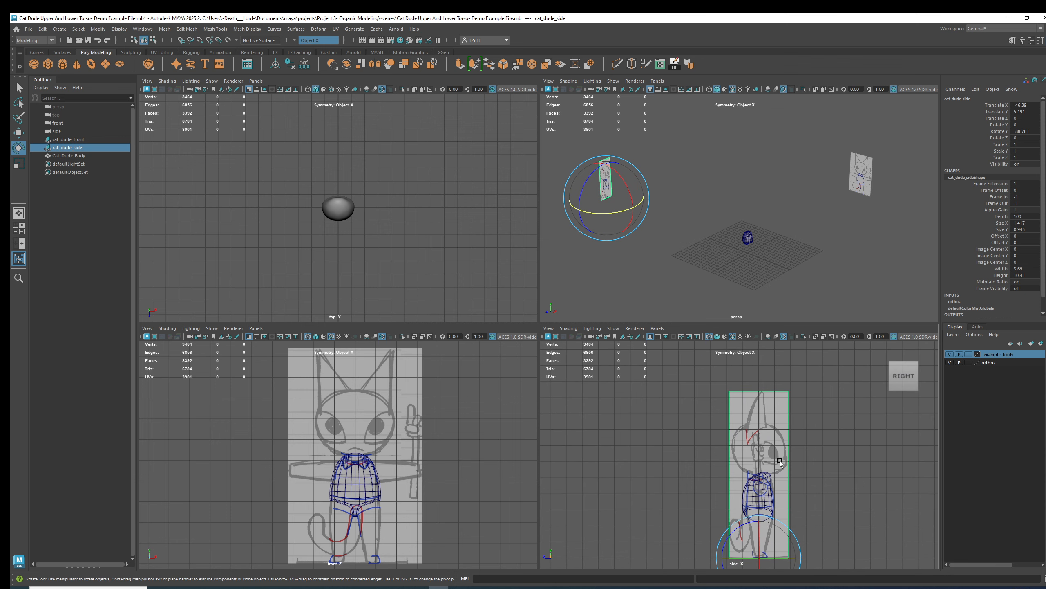
click(893, 377)
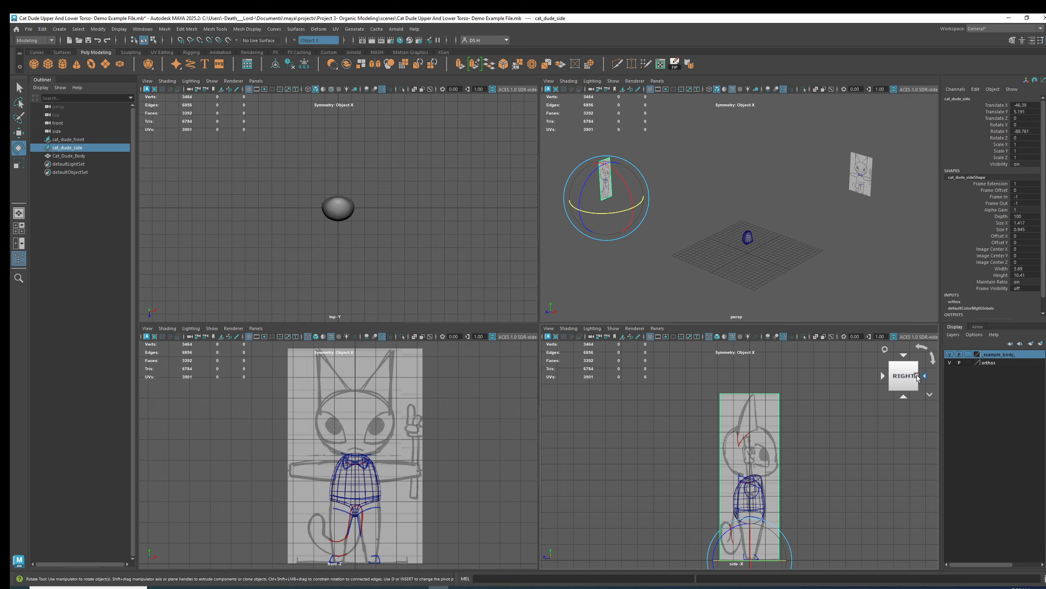
key(w)
alt+drag(778, 199, 725, 202)
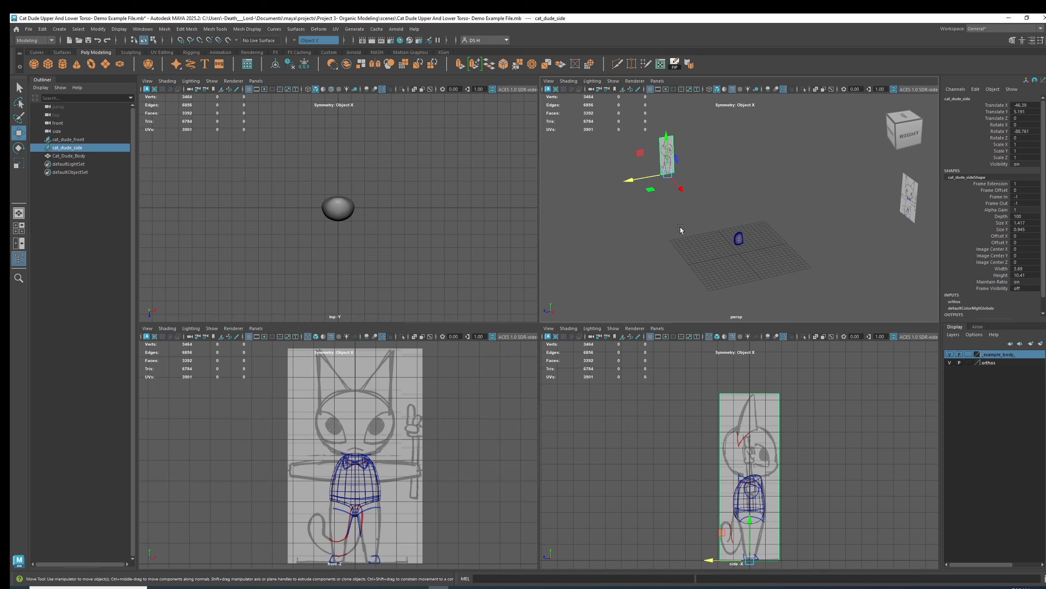
alt+drag(680, 229, 660, 186)
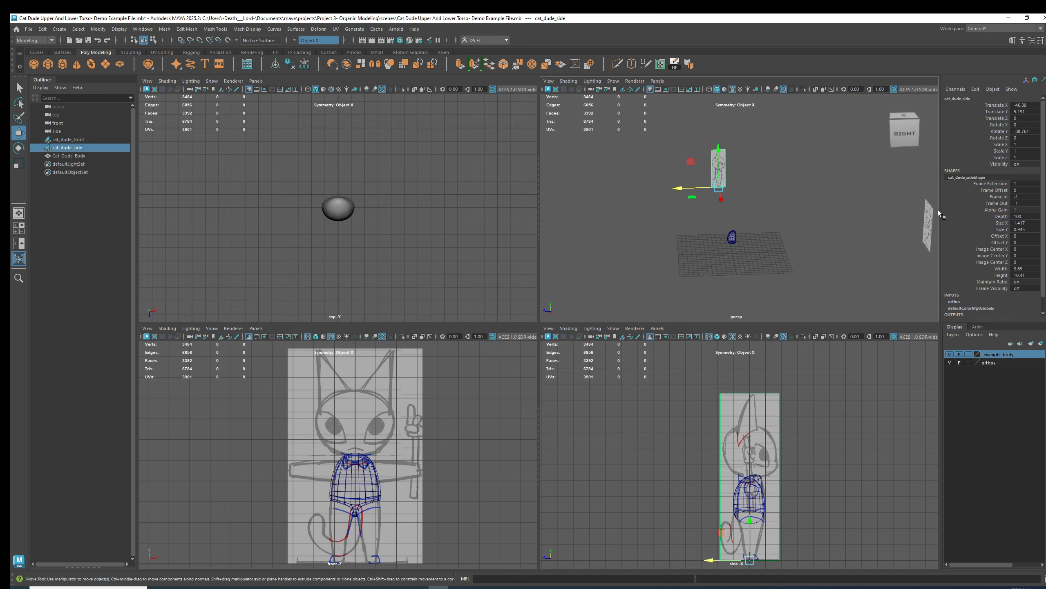
alt+drag(847, 214, 631, 284)
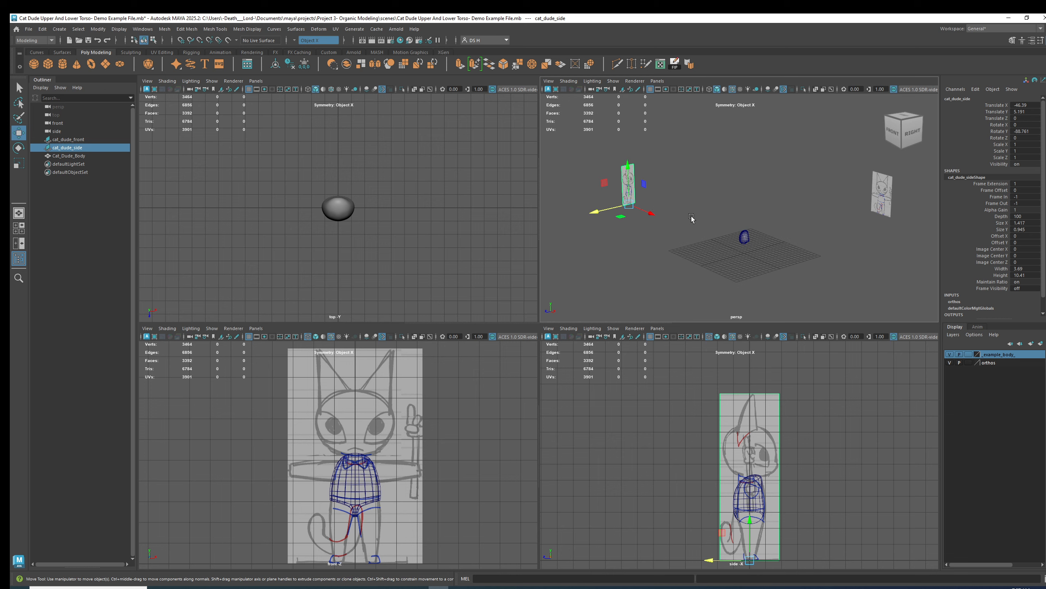
key(ctrl+z)
key(ctrl+z)
Nudge the side reference plane and inspect the torso against the side sketch in a maximized side view.
mouse_move(696, 213)
alt+mouse_down()
mouse_move(690, 235)
mouse_move(709, 232)
mouse_move(698, 227)
alt+mouse_up()
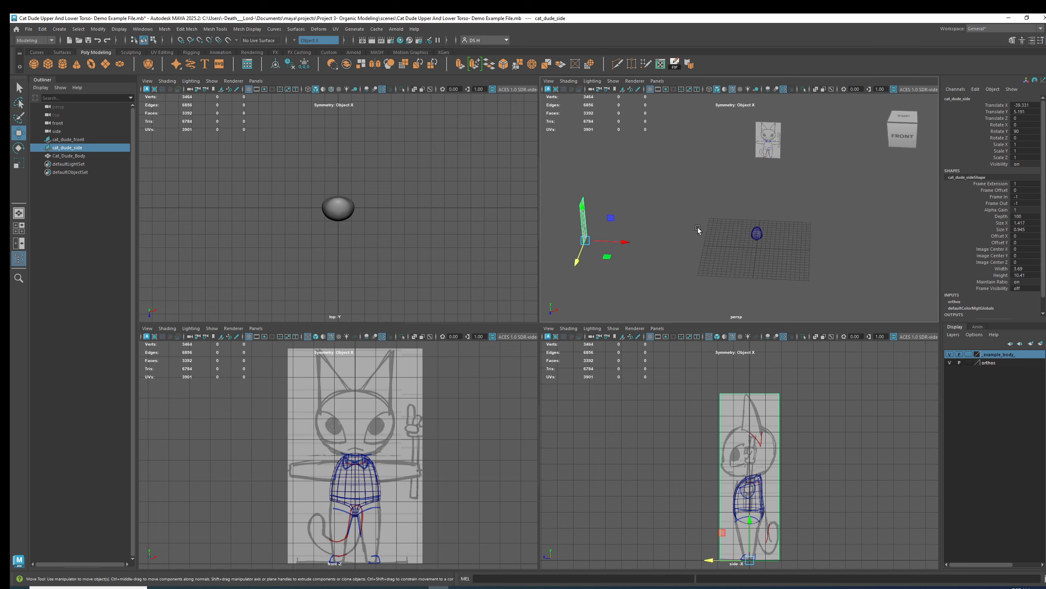
alt+drag(740, 259, 671, 257)
key(space)
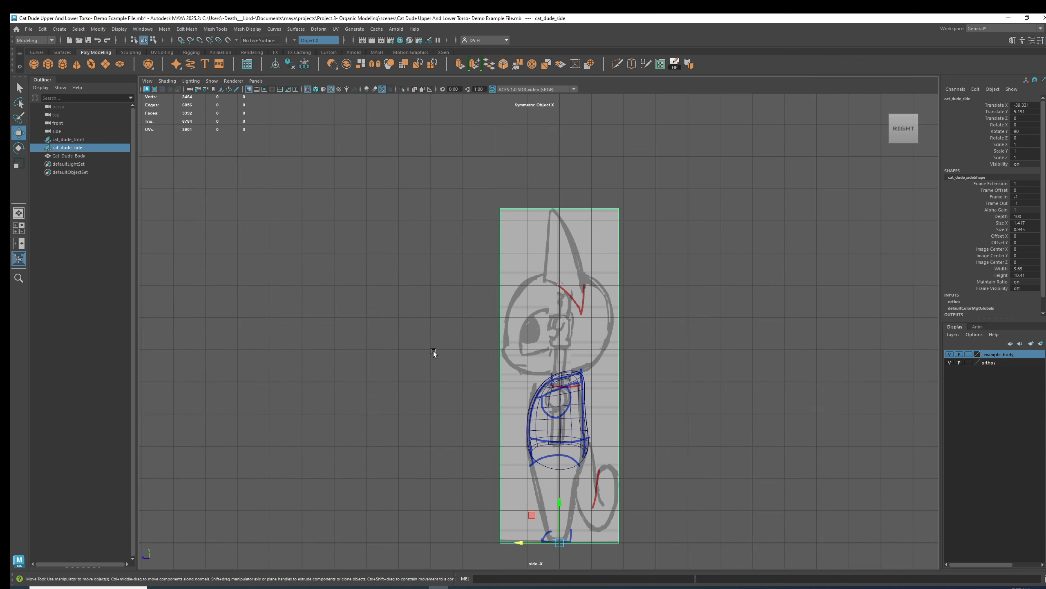
alt+right_drag(453, 355, 724, 462)
alt+middle_drag(670, 469, 631, 255)
alt+right_drag(631, 254, 743, 379)
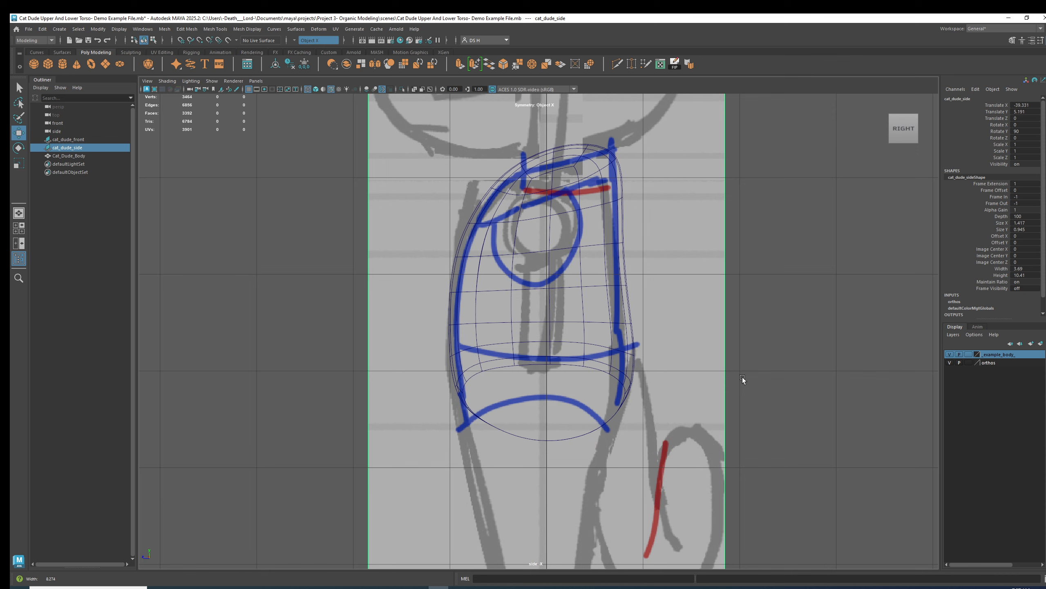
alt+right_drag(819, 223, 724, 150)
Examine the reference planes in a maximized perspective view and toggle the body layer's visibility.
key(space)
key(space)
alt+drag(634, 266, 659, 305)
alt+right_drag(659, 305, 530, 315)
alt+drag(530, 315, 518, 247)
click(518, 242)
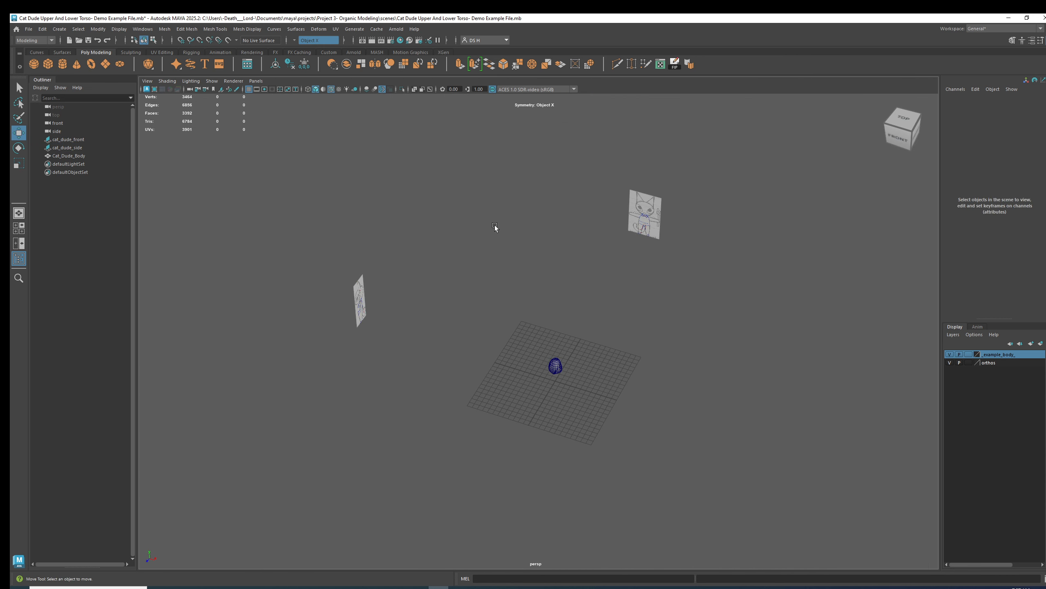
click(950, 362)
click(950, 362)
click(949, 363)
click(950, 362)
Set the front and side reference planes to display only when looking through their cameras.
click(632, 201)
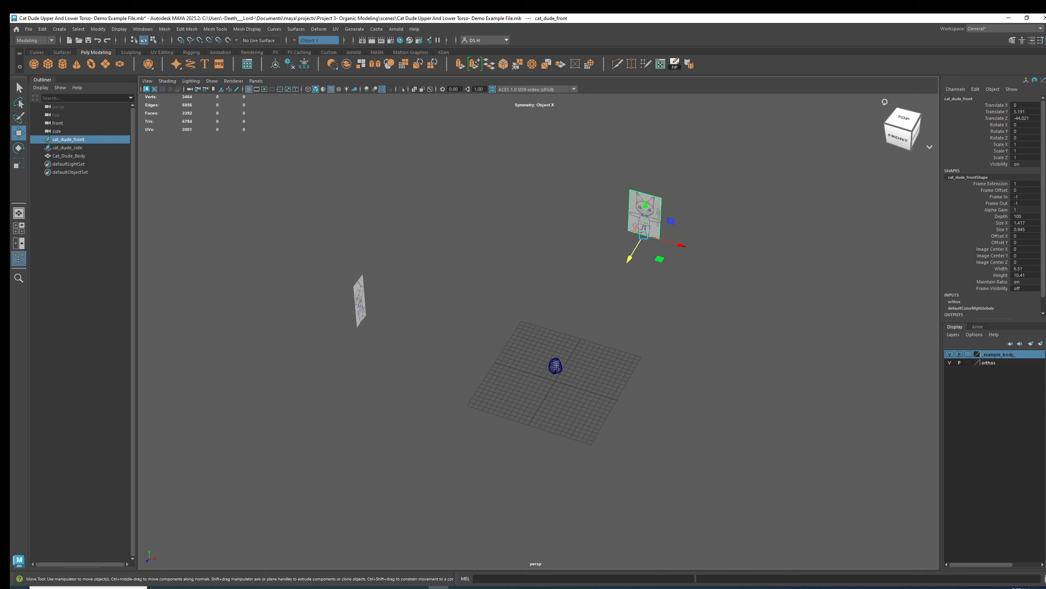
click(1031, 40)
click(944, 184)
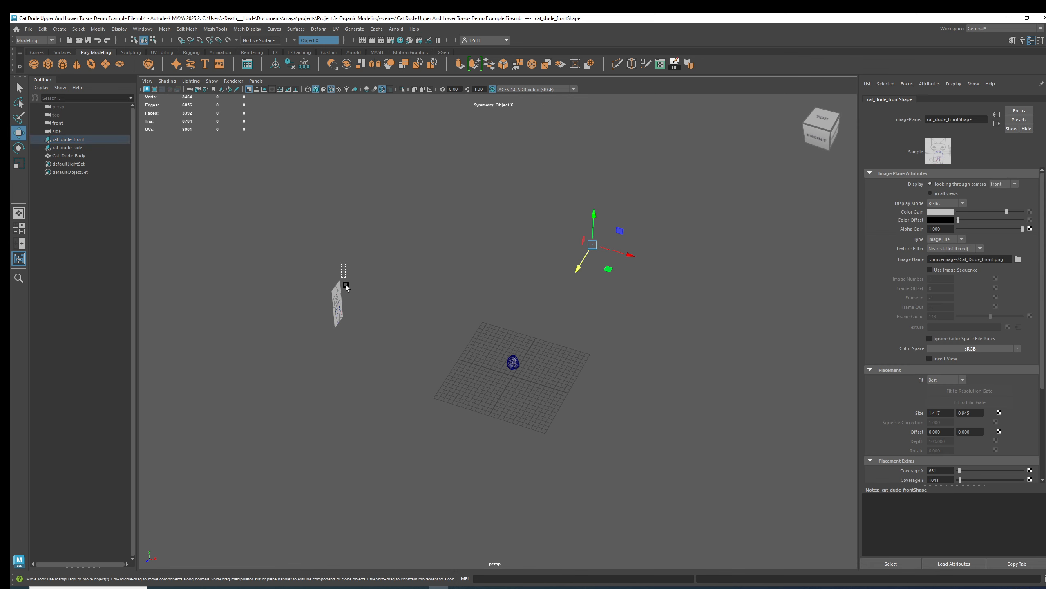
click(338, 294)
click(961, 186)
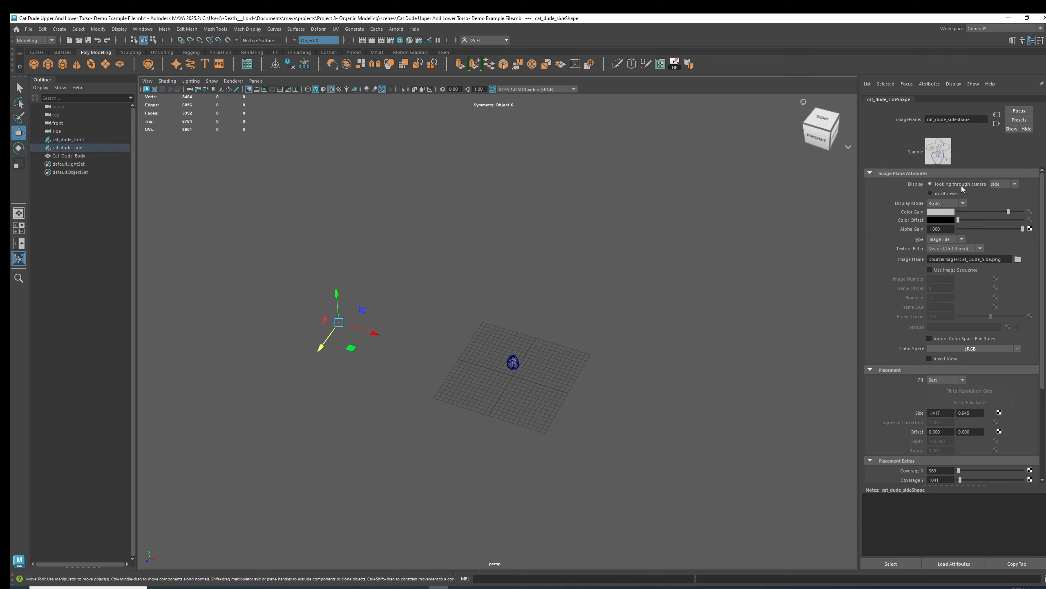
click(641, 292)
Return to the four-view layout and inspect the torso in the side and perspective views.
alt+drag(392, 387, 471, 384)
scroll(412, 437, up, 4)
key(space)
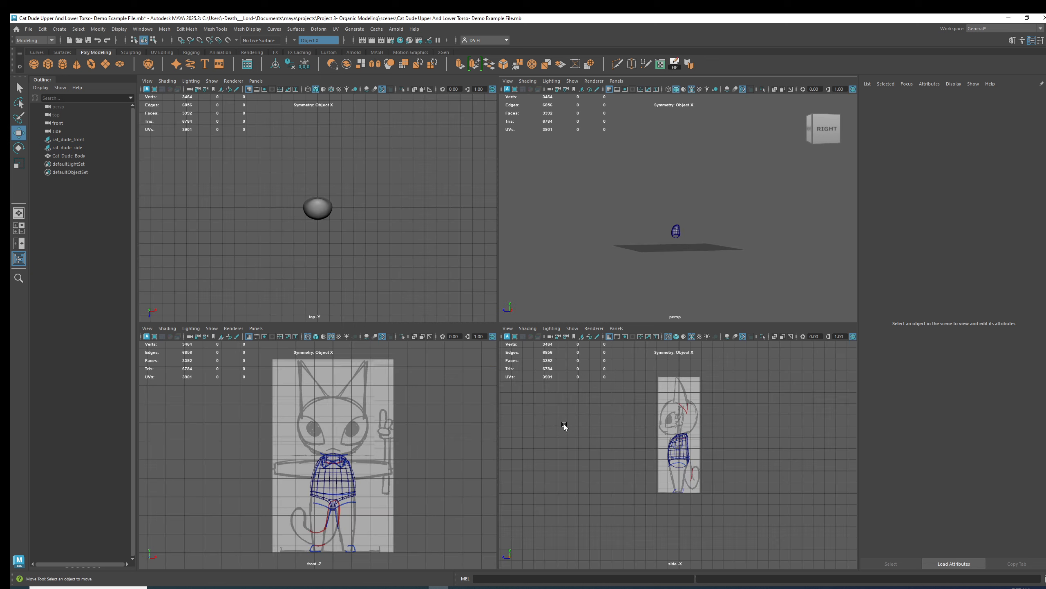
scroll(744, 455, up, 3)
mouse_move(707, 429)
alt+middle_down()
mouse_move(732, 441)
mouse_move(683, 447)
mouse_move(703, 445)
alt+middle_up()
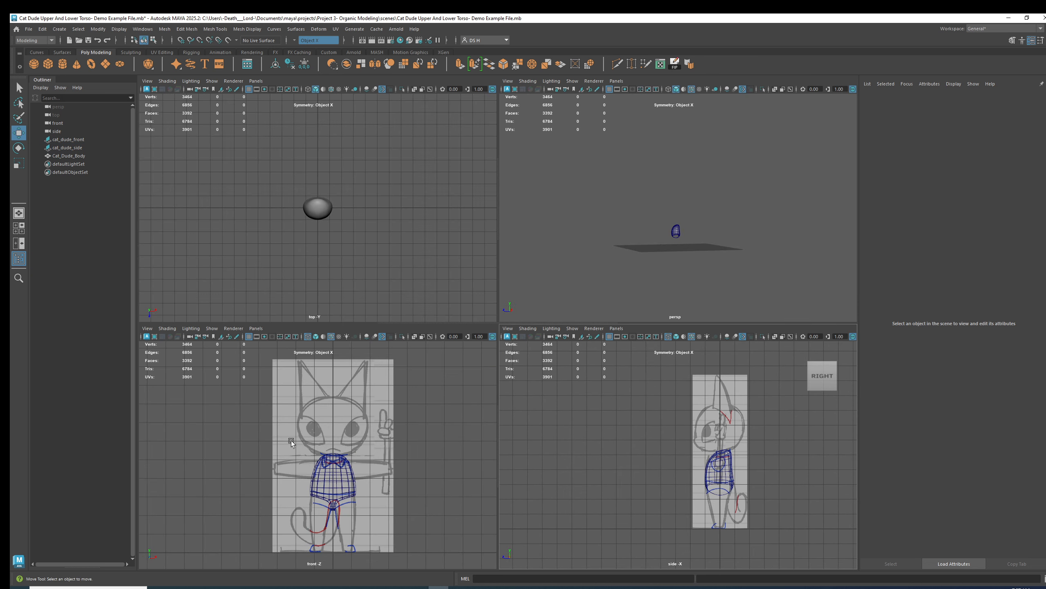
scroll(414, 414, down, 2)
click(1045, 129)
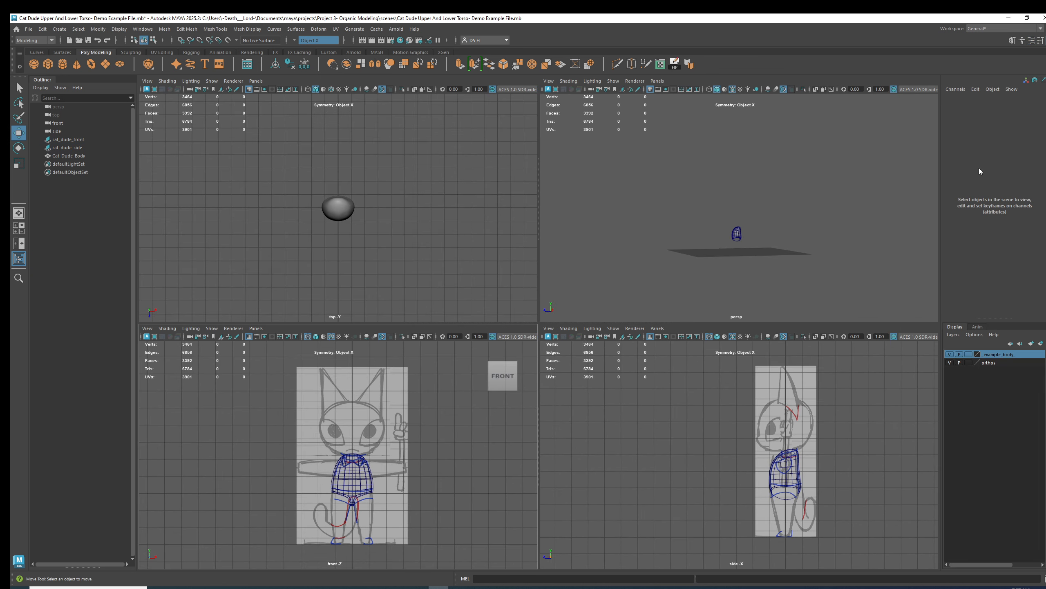
alt+middle_drag(702, 466, 694, 493)
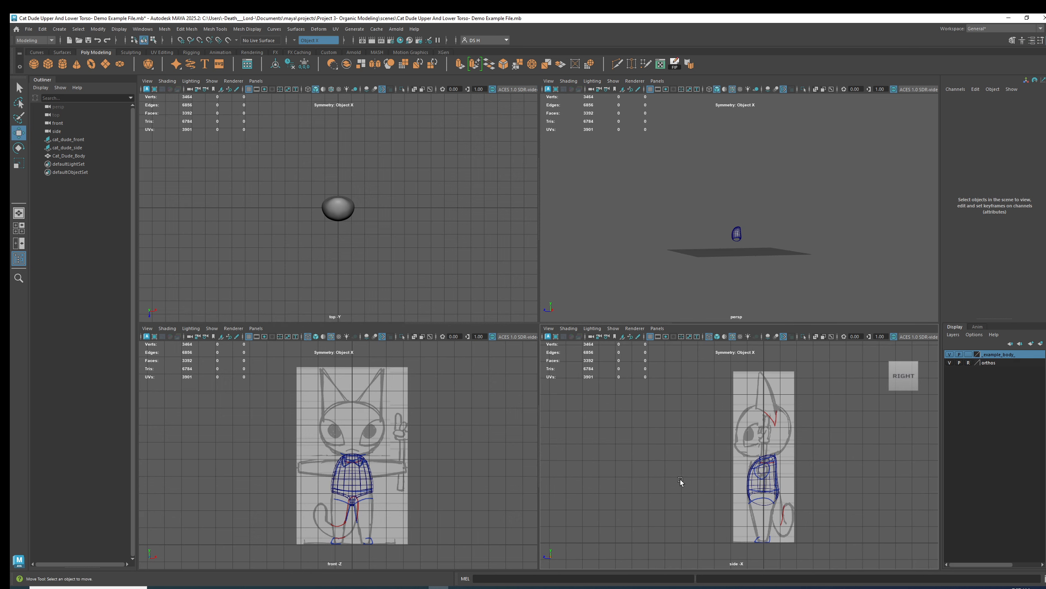
alt+drag(718, 244, 730, 258)
alt+right_drag(729, 258, 911, 304)
alt+middle_drag(757, 274, 748, 189)
alt+drag(748, 189, 757, 216)
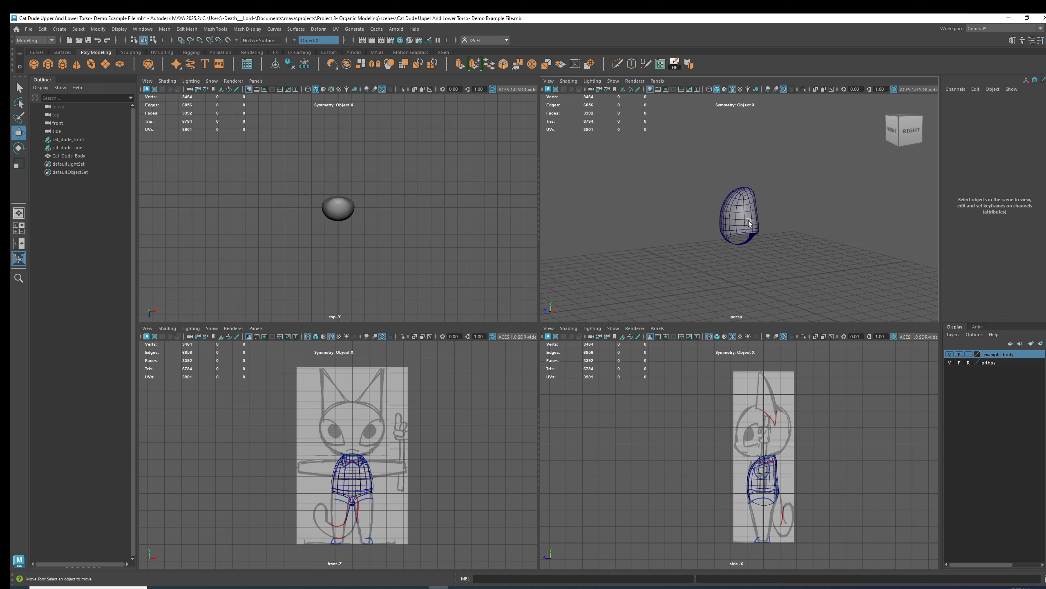
Hide the body's display layer in all views.
click(969, 354)
click(968, 354)
click(951, 354)
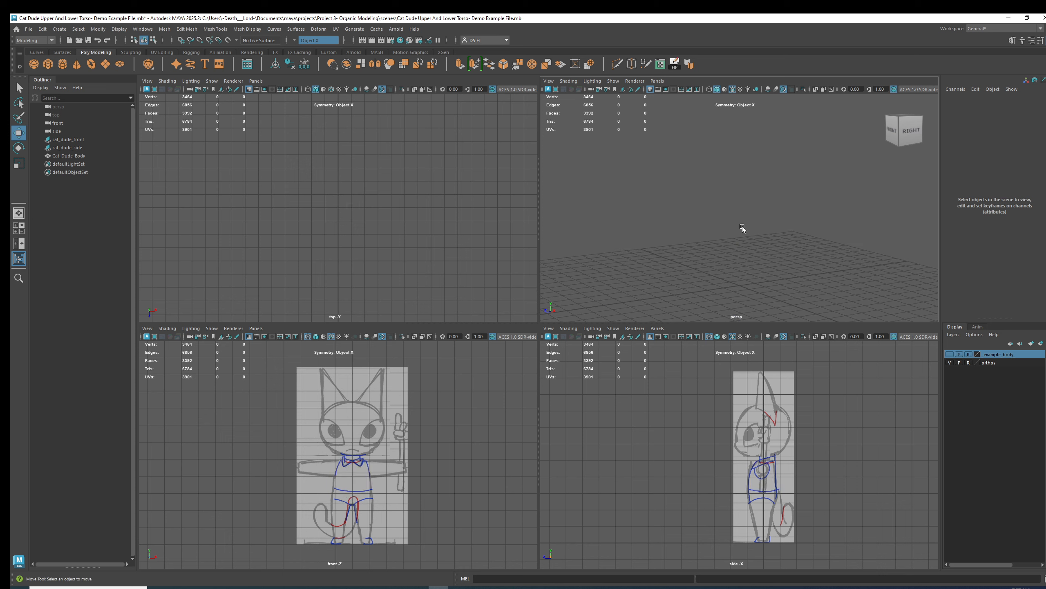
Create a polygon cube and set its height baseline to -1.
alt+middle_drag(799, 274, 794, 248)
alt+middle_drag(811, 442, 795, 439)
alt+right_drag(796, 439, 780, 448)
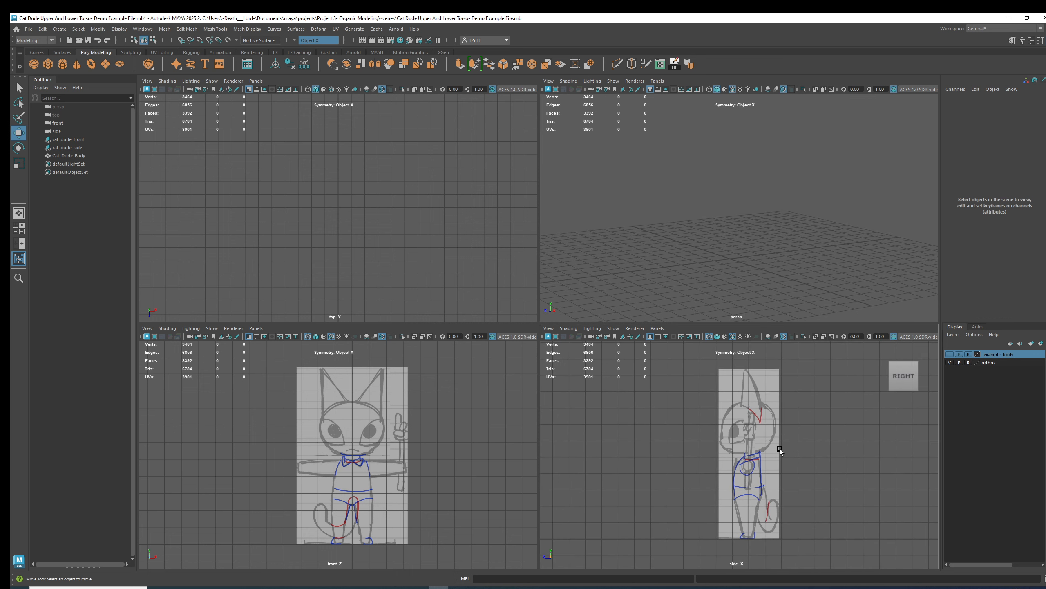
click(49, 64)
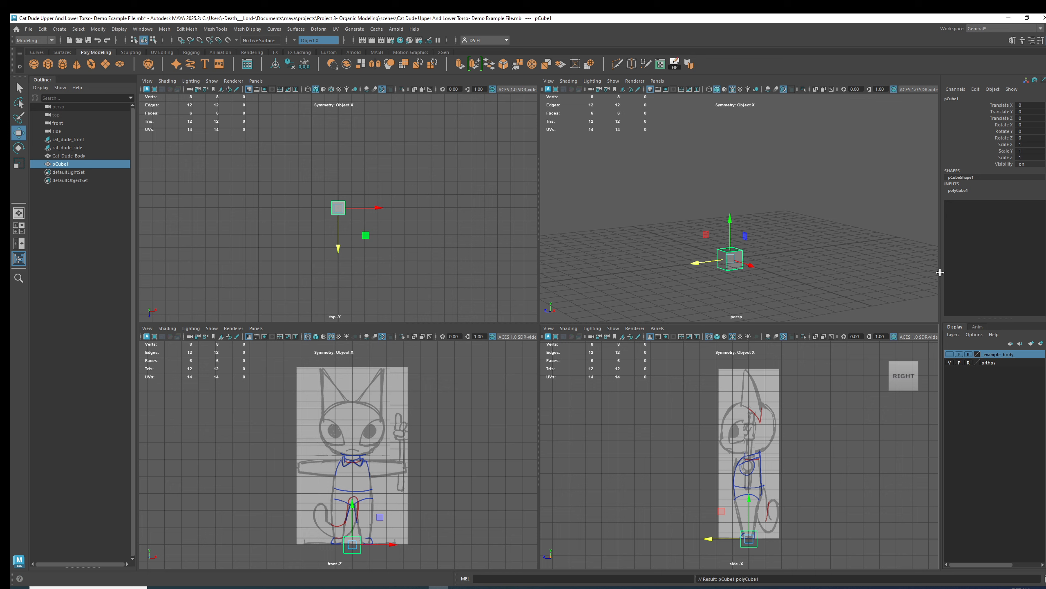
click(963, 192)
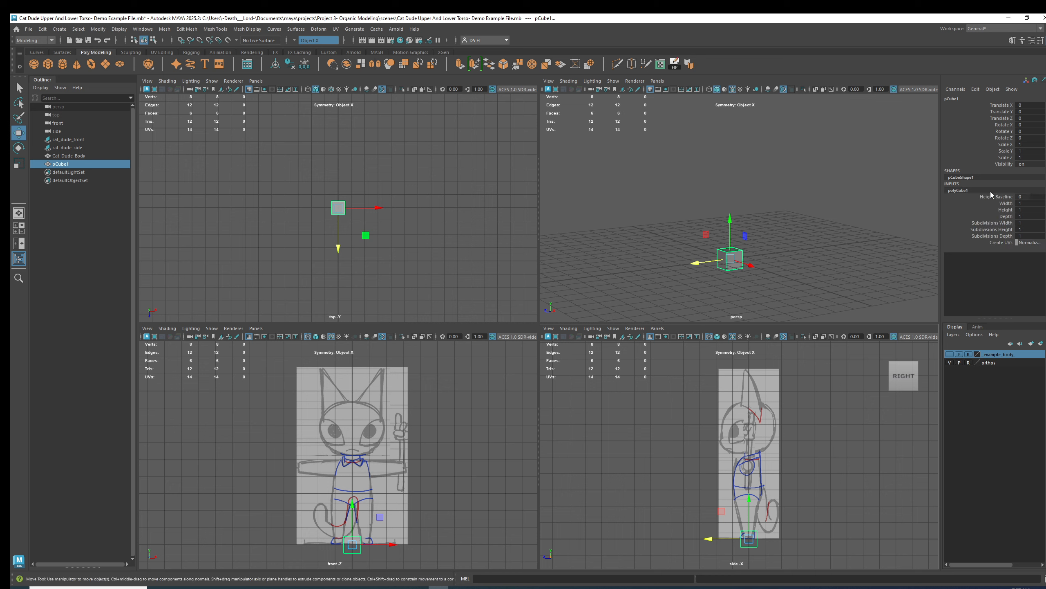
click(1022, 197)
text(-1)
key(Return)
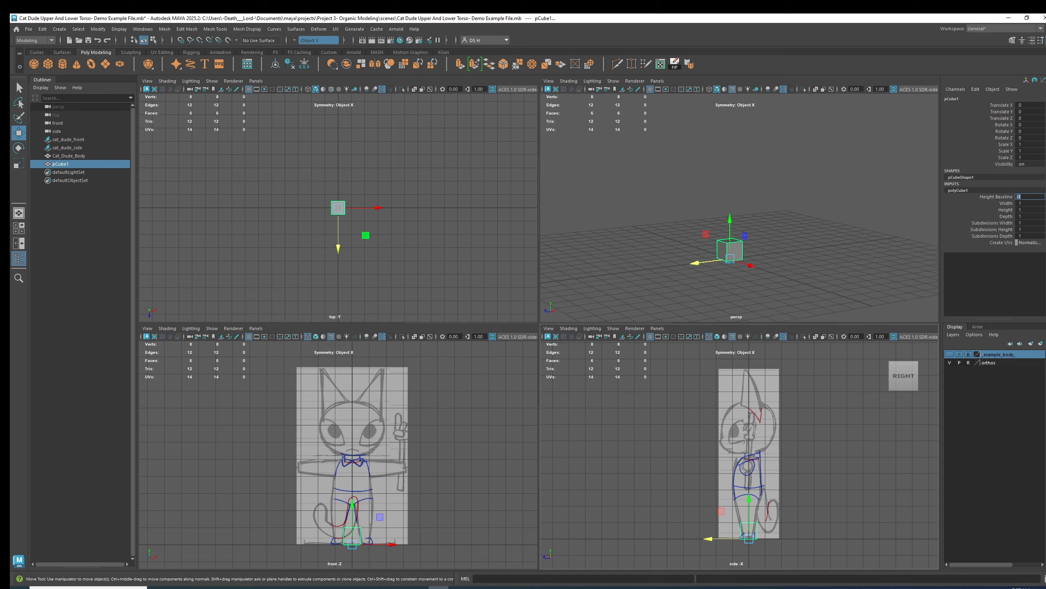
alt+right_drag(758, 248, 767, 269)
alt+middle_drag(767, 269, 744, 195)
alt+drag(744, 195, 770, 178)
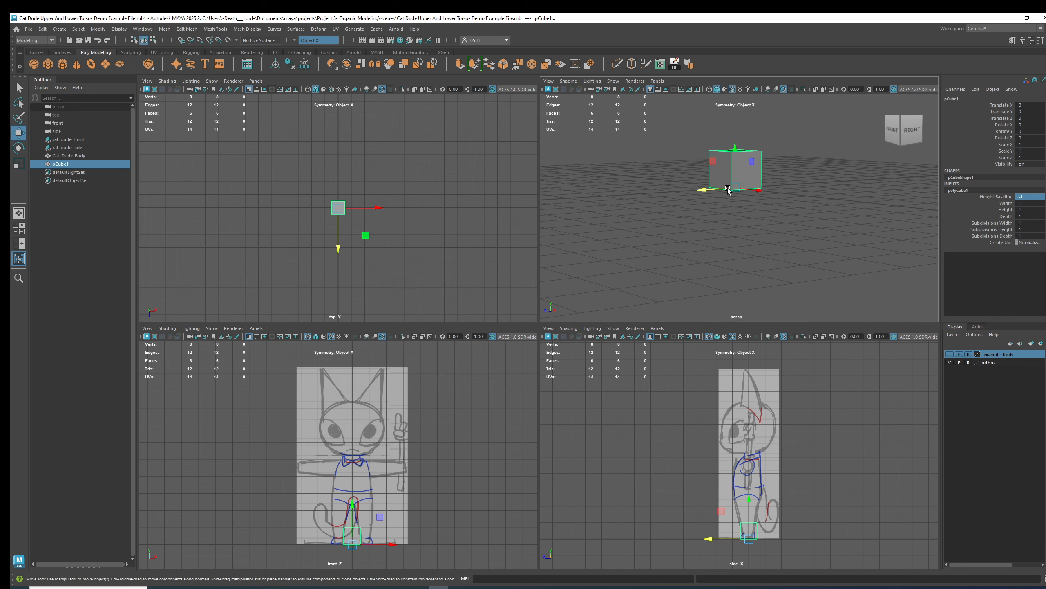
key(e)
mouse_move(736, 186)
mouse_down()
mouse_move(763, 174)
mouse_move(732, 169)
mouse_up()
key(ctrl+z)
key(w)
key(ctrl+z)
alt+middle_drag(732, 169, 721, 241)
key(r)
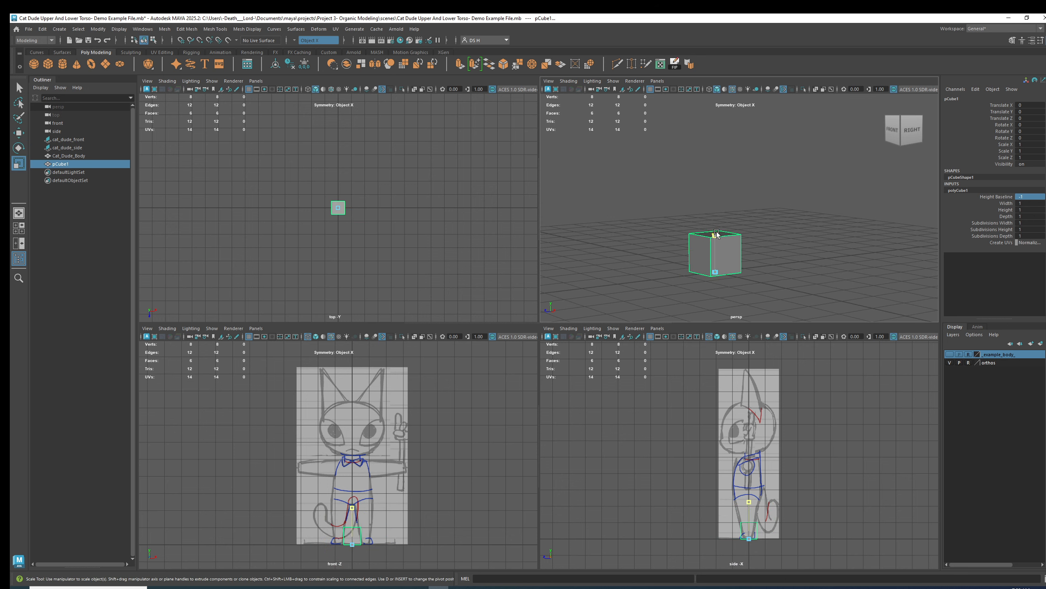
drag(721, 240, 724, 181)
key(ctrl+z)
alt+drag(749, 279, 773, 253)
key(ctrl+z)
key(w)
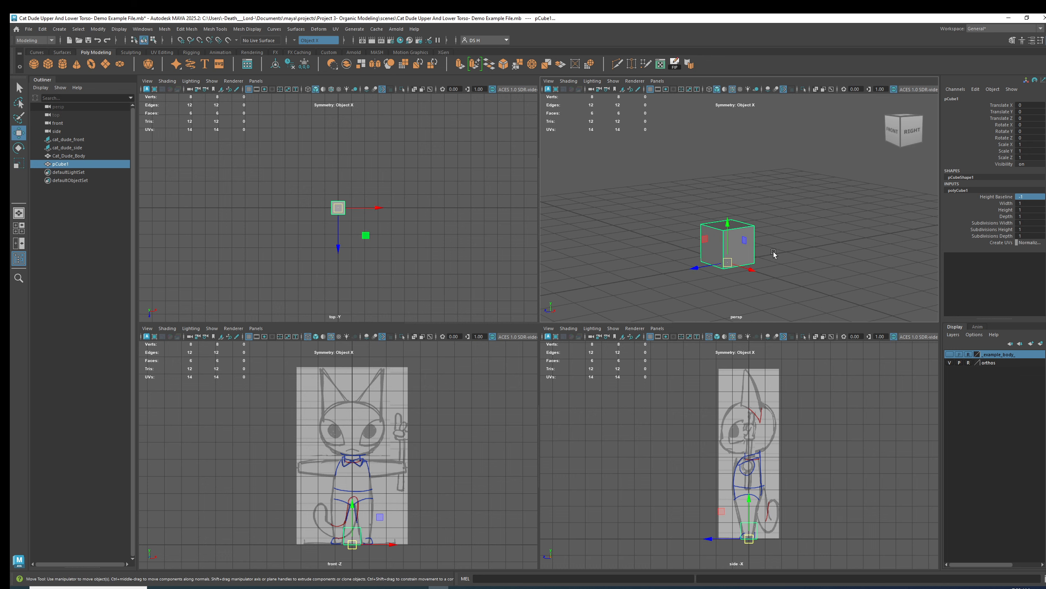
Rename the cube as Cat_Dude_Main_Body.
double_click(955, 99)
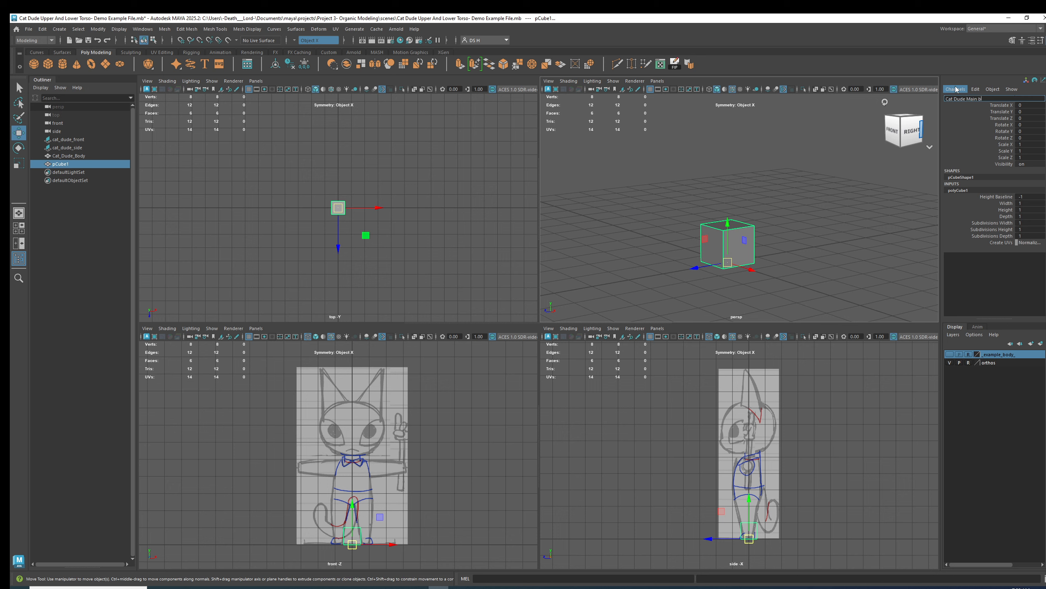
text(Cat Dude Main body)
key(Return)
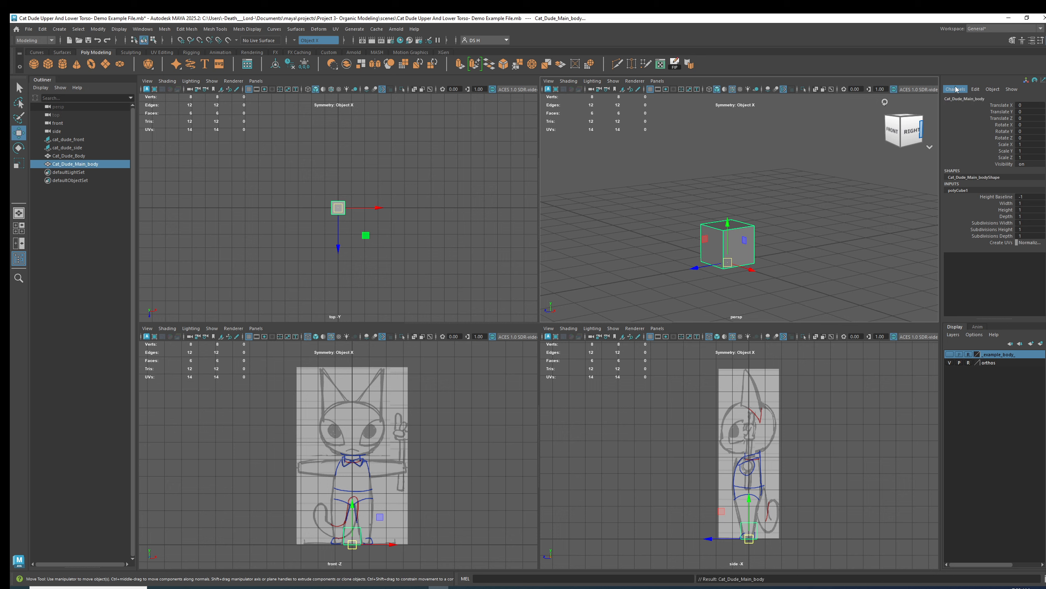
click(985, 99)
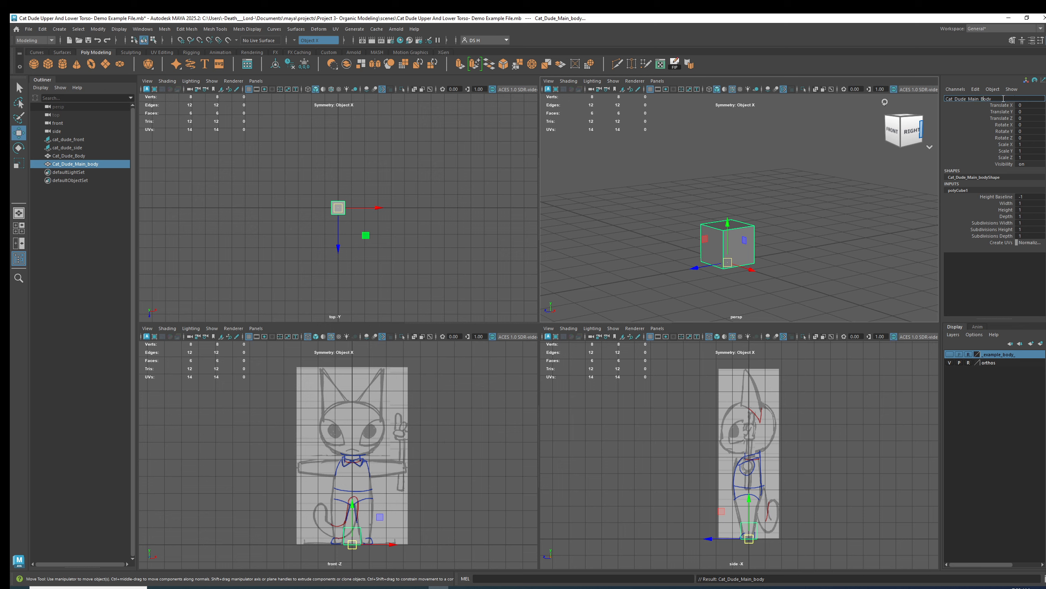
key(Return)
Save the scene under the new name Cat Dude Modeling WIP.
mouse_move(843, 212)
alt+middle_down()
mouse_move(878, 231)
mouse_move(845, 219)
alt+middle_up()
alt+right_drag(844, 218, 806, 241)
alt+middle_drag(806, 241, 804, 207)
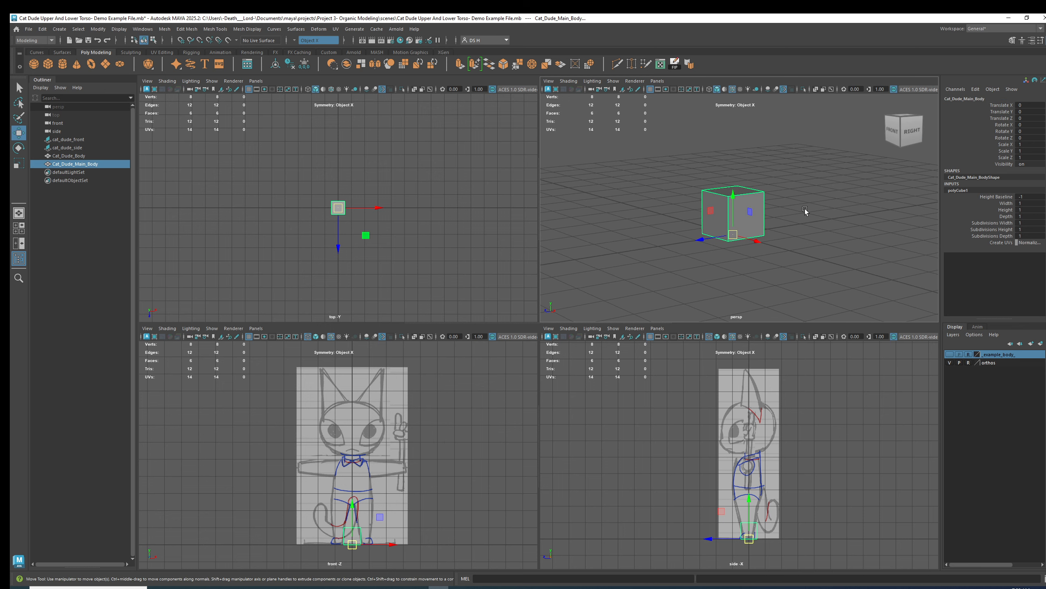
key(q)
key(ctrl+shift+s)
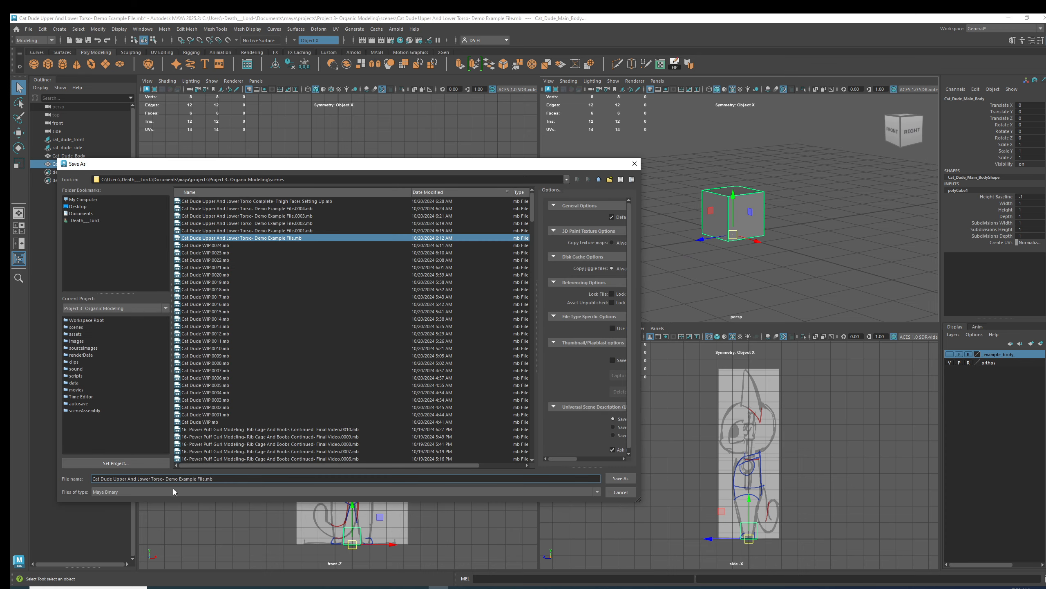
drag(114, 479, 224, 477)
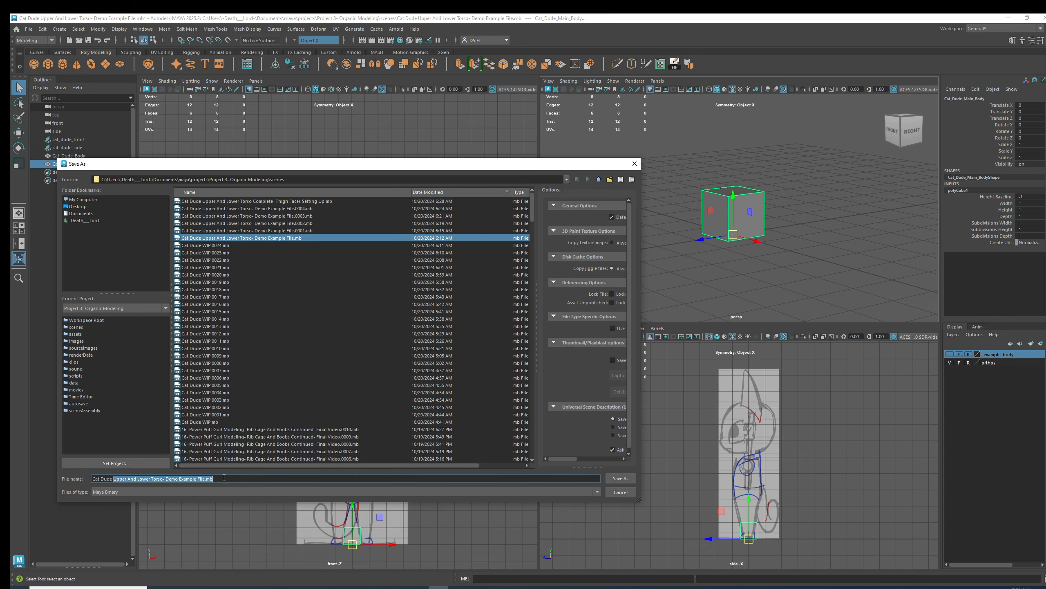
text(Modeling WIP)
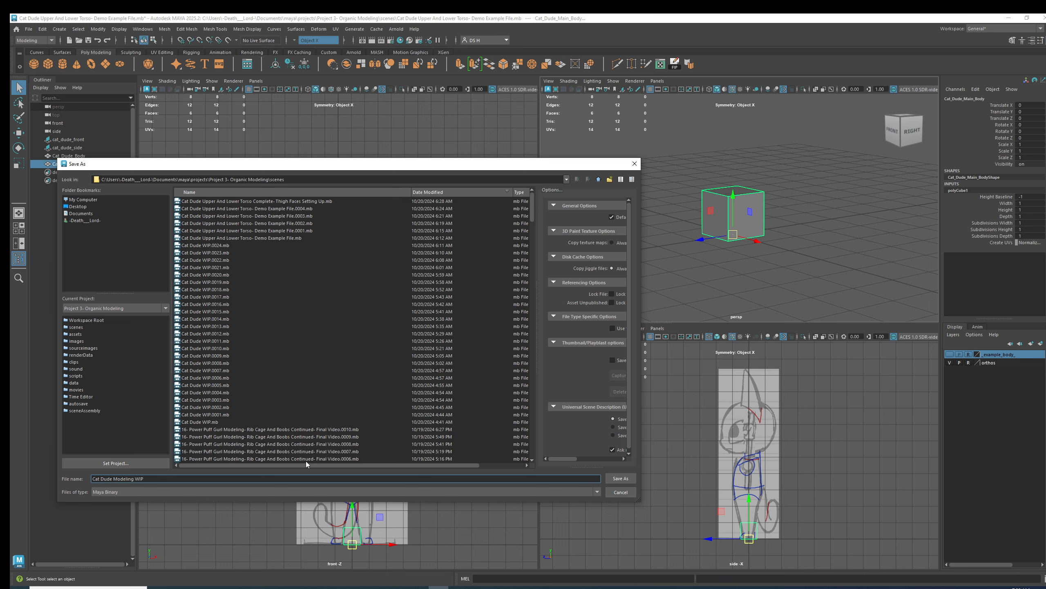
key(Return)
Maximize the perspective view and apply Smooth to the body cube.
key(w)
alt+middle_drag(781, 226, 816, 235)
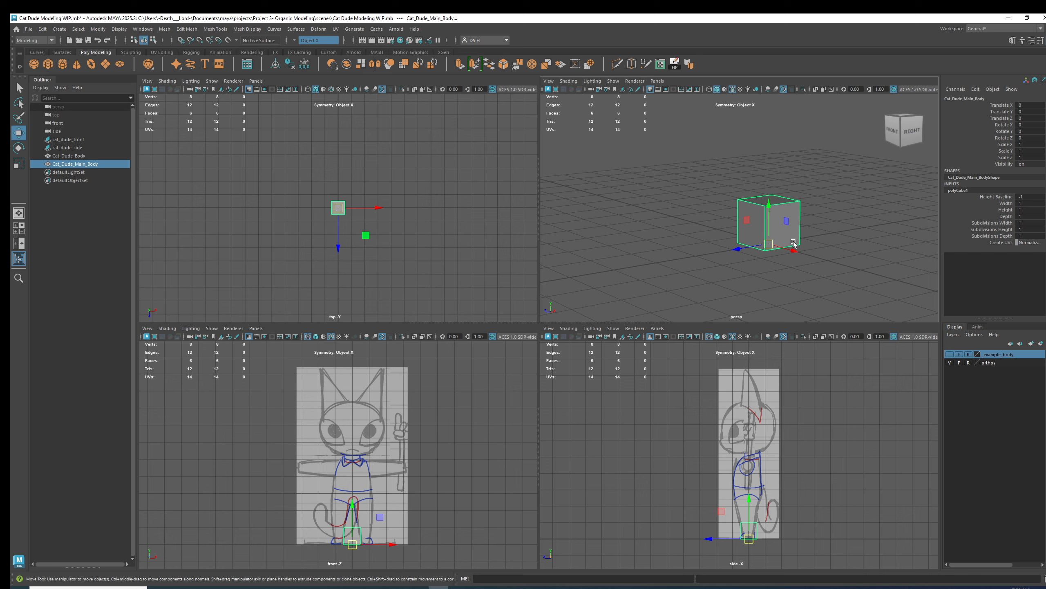
click(783, 223)
key(space)
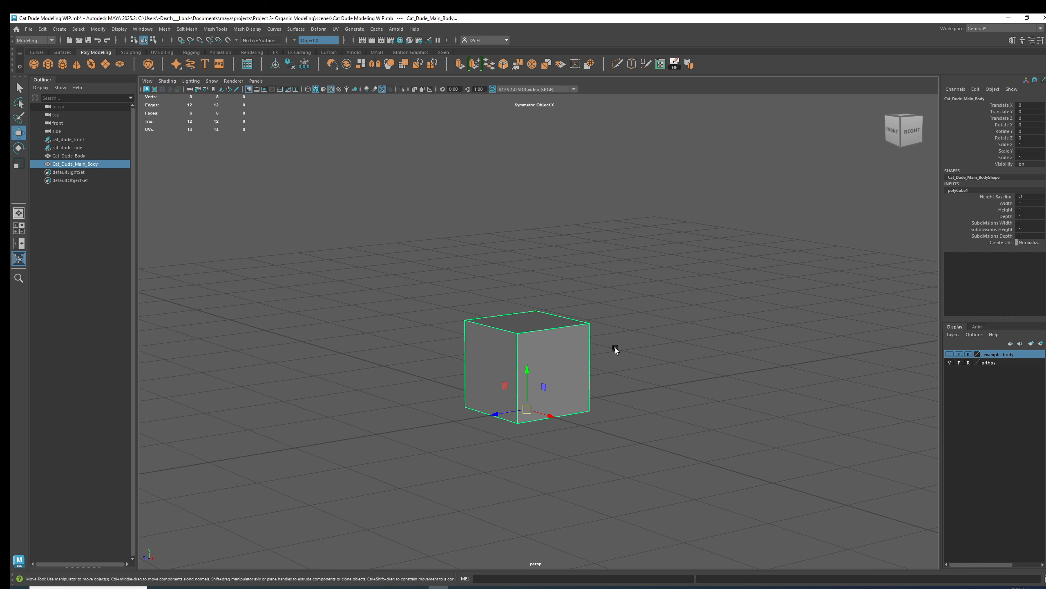
alt+middle_drag(578, 331, 519, 331)
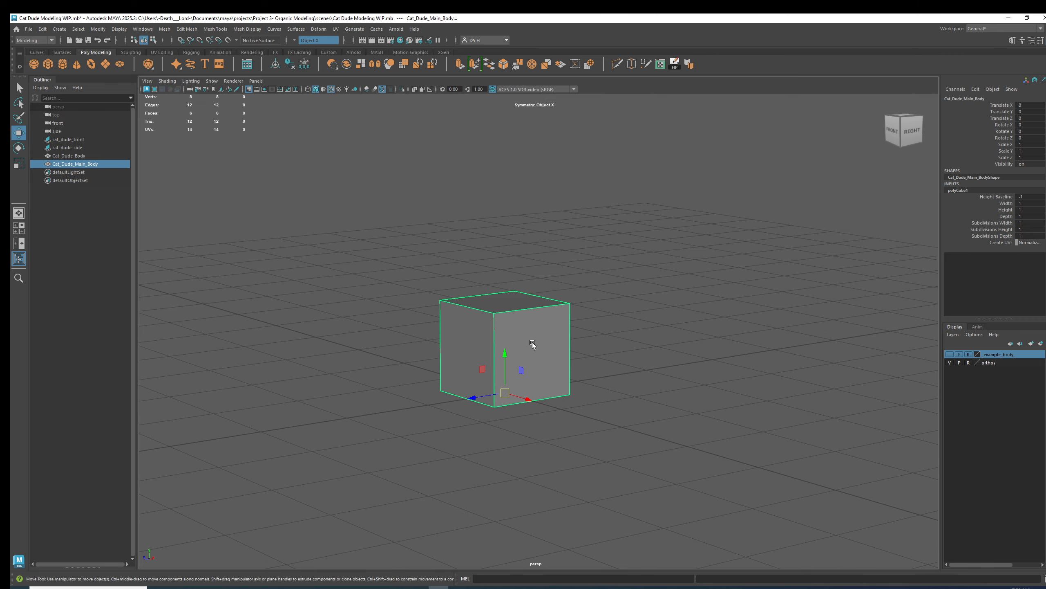
shift+right_click(660, 192)
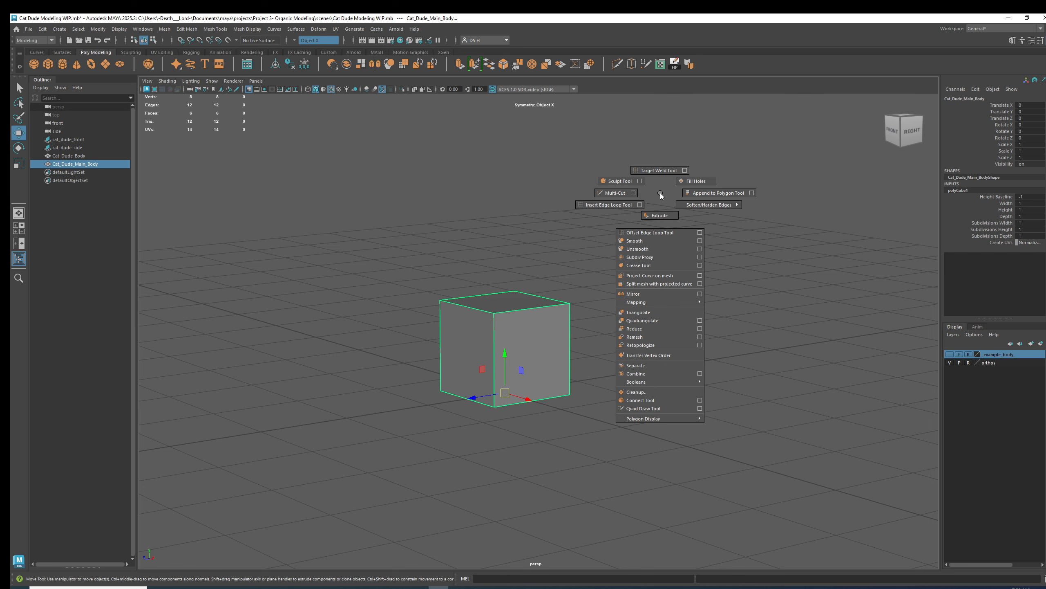
click(655, 240)
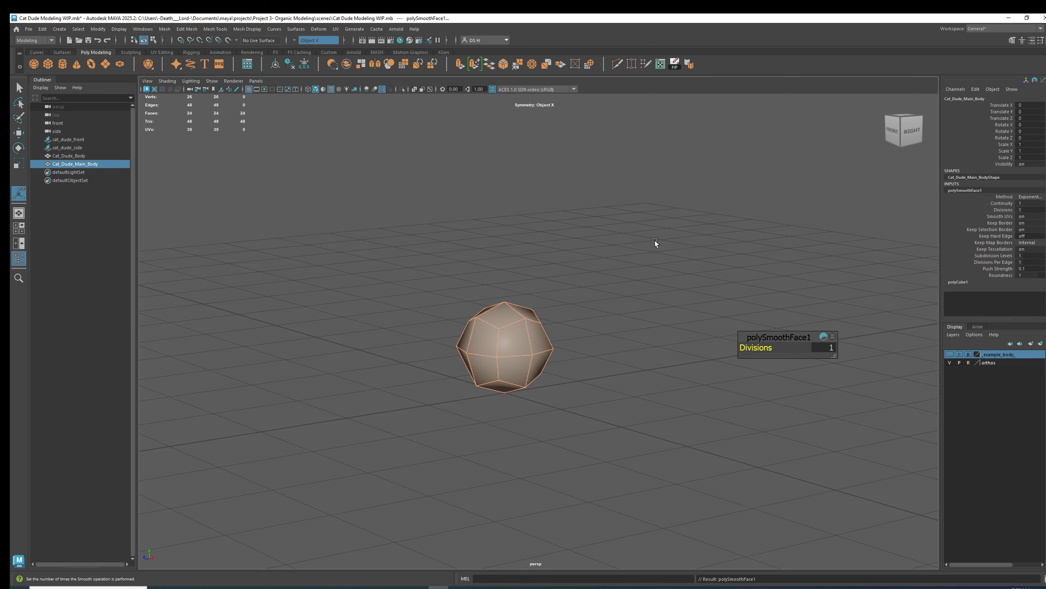
Set the smooth operation's divisions to 2.
alt+drag(547, 342, 593, 345)
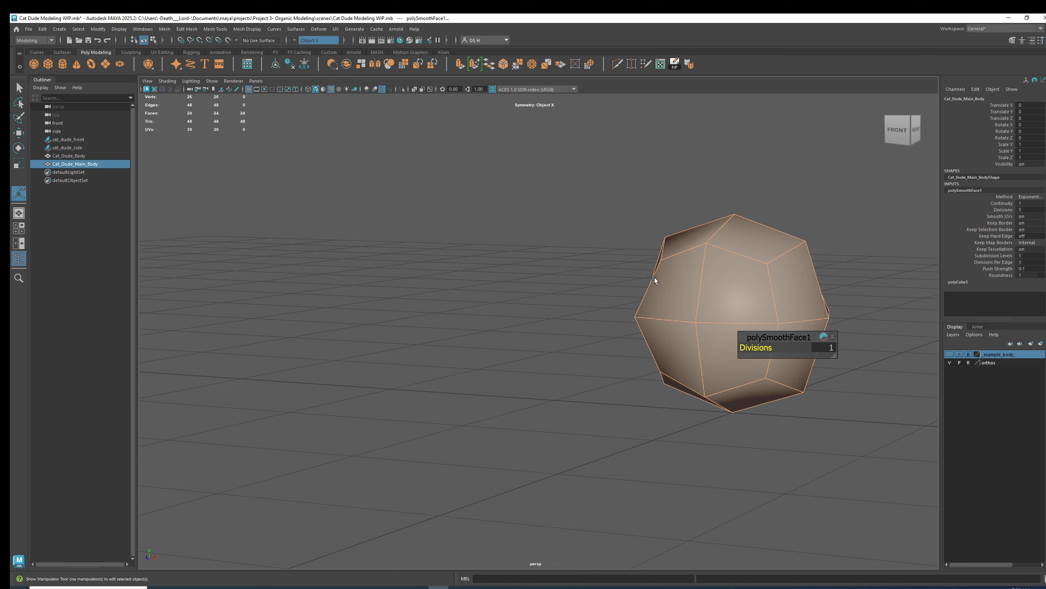
key(f)
mouse_move(553, 250)
alt+mouse_down()
mouse_move(549, 281)
mouse_move(544, 251)
mouse_move(412, 314)
mouse_move(488, 298)
mouse_move(452, 325)
alt+mouse_up()
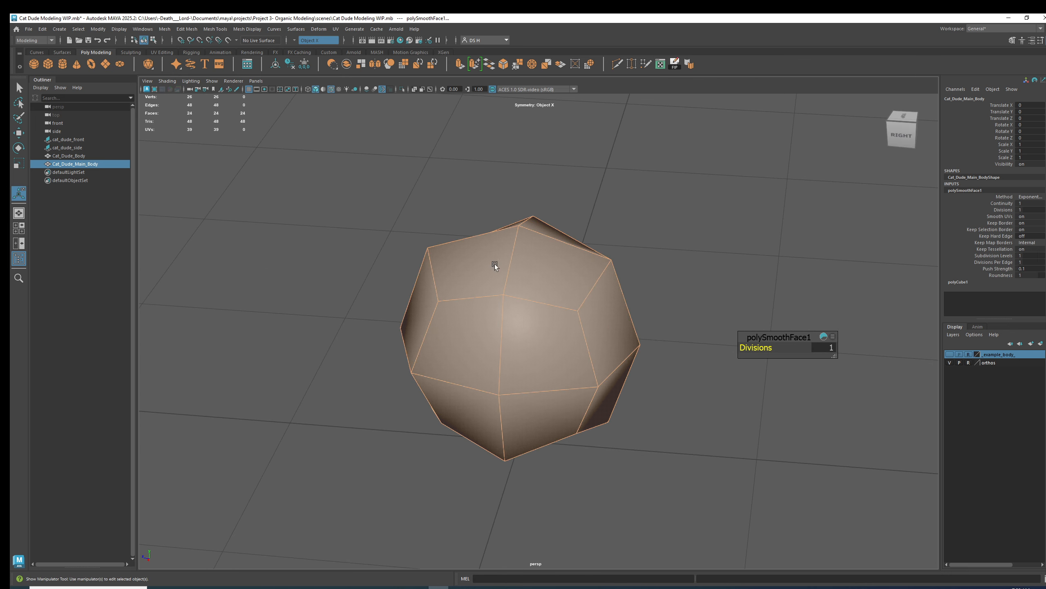
alt+drag(494, 264, 524, 321)
scroll(538, 283, down, 3)
alt+drag(538, 284, 551, 281)
alt+drag(518, 334, 579, 308)
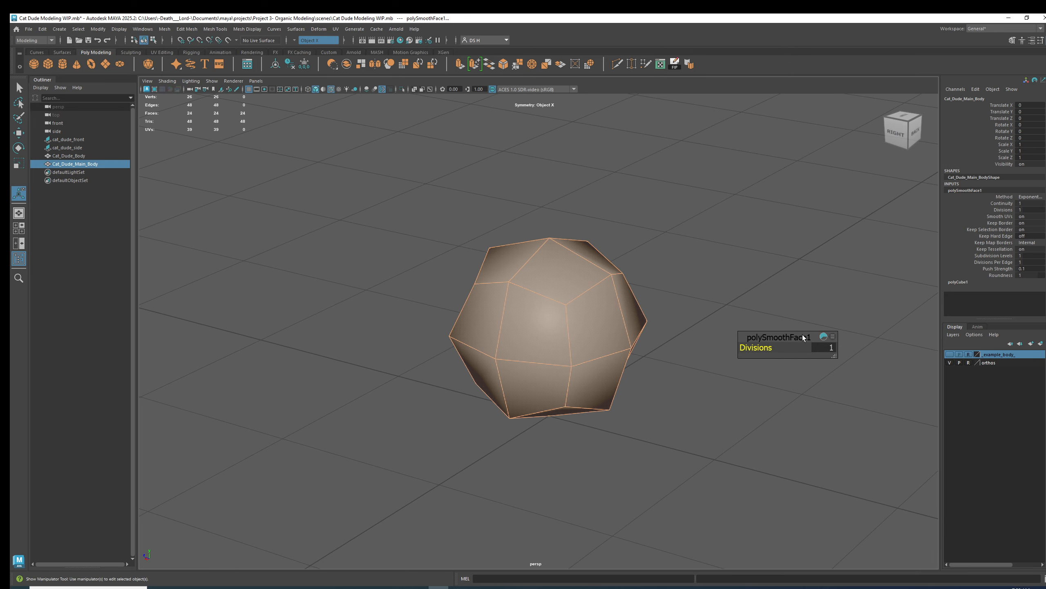
click(818, 348)
key(Return)
Reselect the body and display it as a smooth mesh preview.
alt+drag(546, 312, 584, 300)
alt+middle_drag(584, 300, 590, 288)
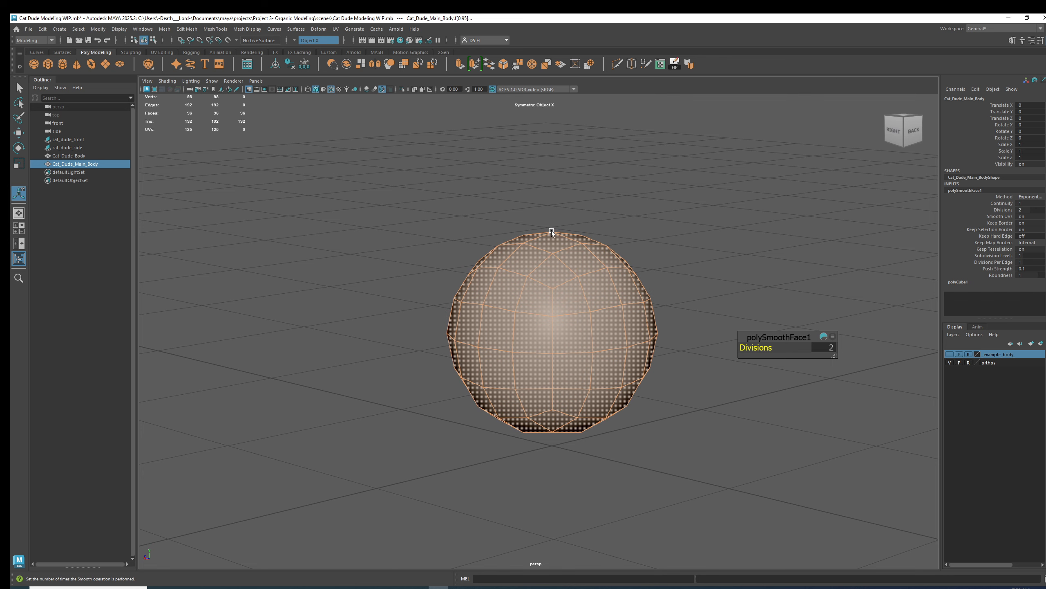
scroll(631, 309, down, 2)
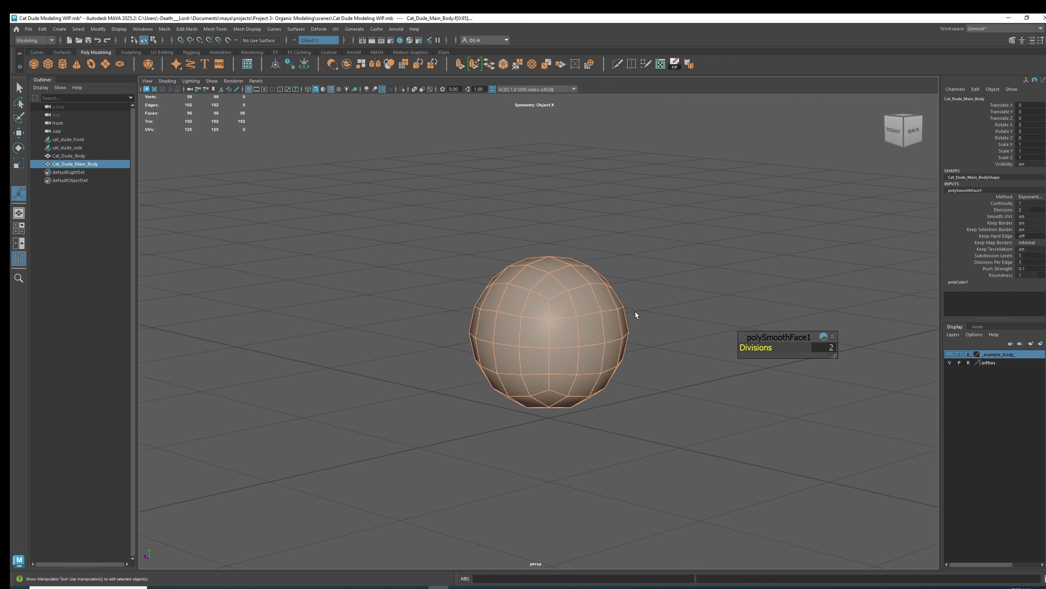
click(681, 264)
click(589, 315)
key(w)
mouse_move(665, 313)
alt+mouse_down()
mouse_move(694, 311)
mouse_move(619, 311)
mouse_move(657, 314)
alt+mouse_up()
alt+right_drag(657, 313, 736, 346)
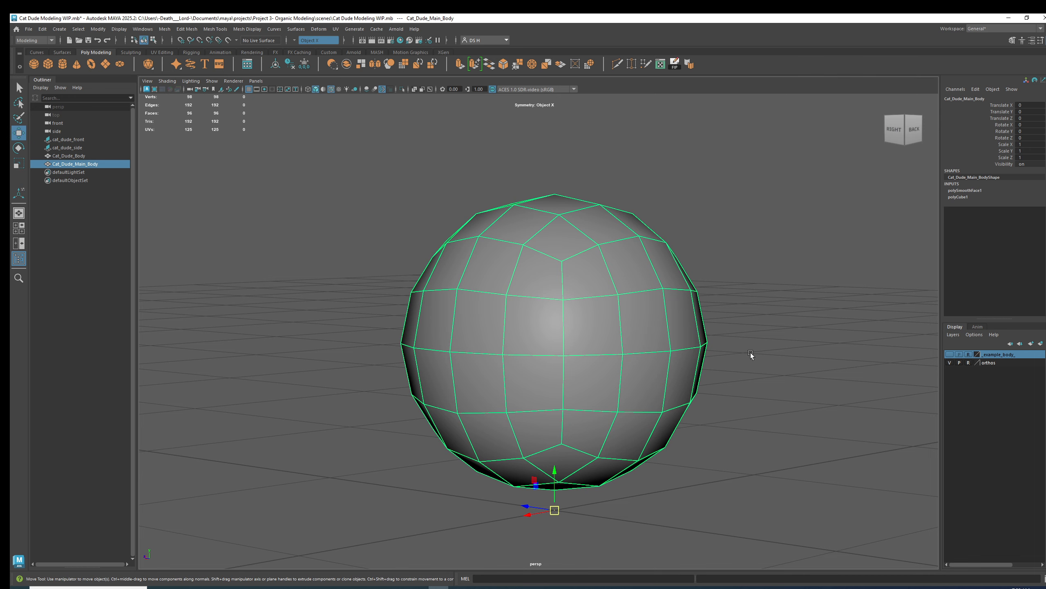
key(3)
click(737, 349)
mouse_move(725, 346)
alt+mouse_down()
mouse_move(743, 327)
mouse_move(850, 327)
mouse_move(760, 338)
mouse_move(715, 364)
alt+mouse_up()
alt+drag(599, 240, 629, 271)
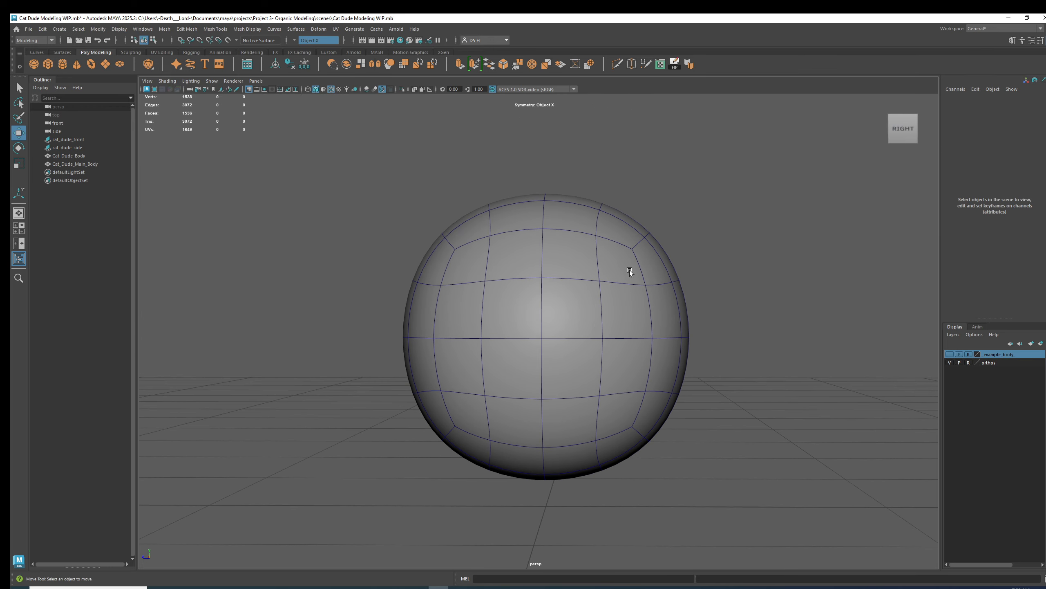
alt+drag(441, 346, 624, 286)
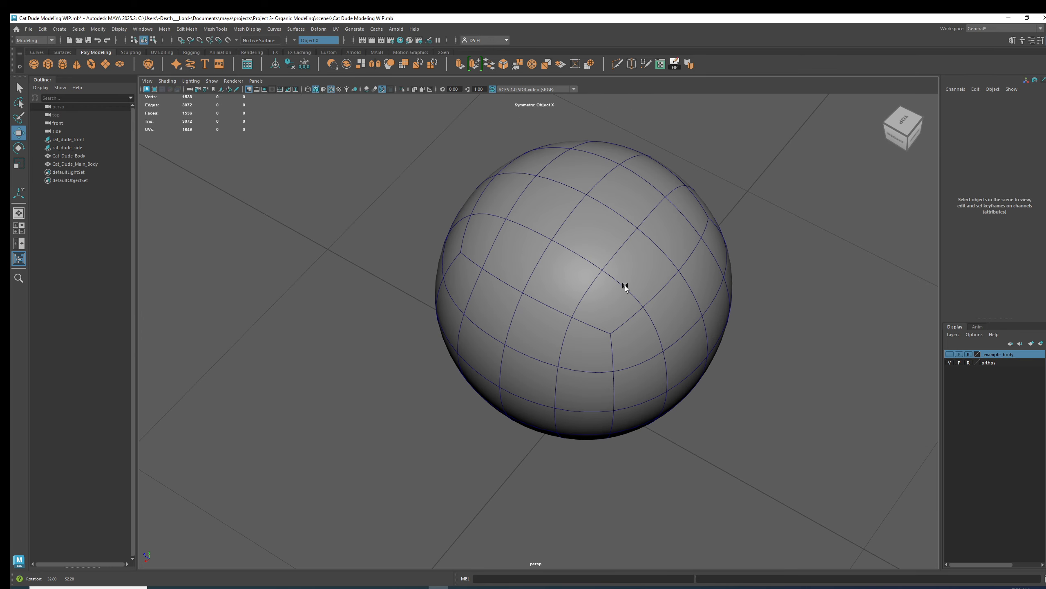
right_drag(630, 207, 625, 254)
alt+drag(490, 264, 525, 209)
alt+right_drag(526, 209, 213, 187)
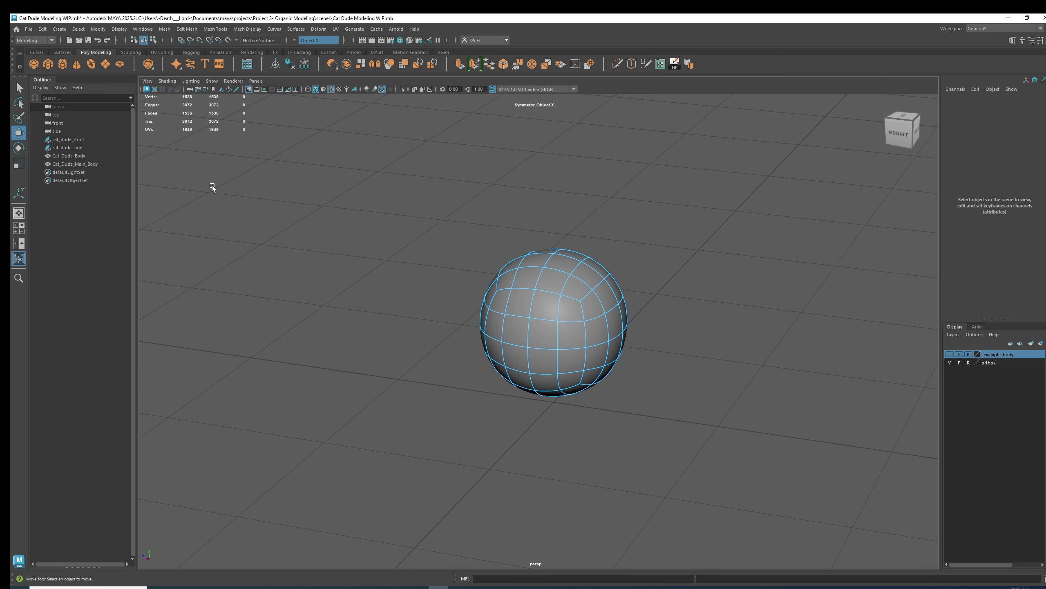
click(34, 64)
drag(519, 397, 725, 268)
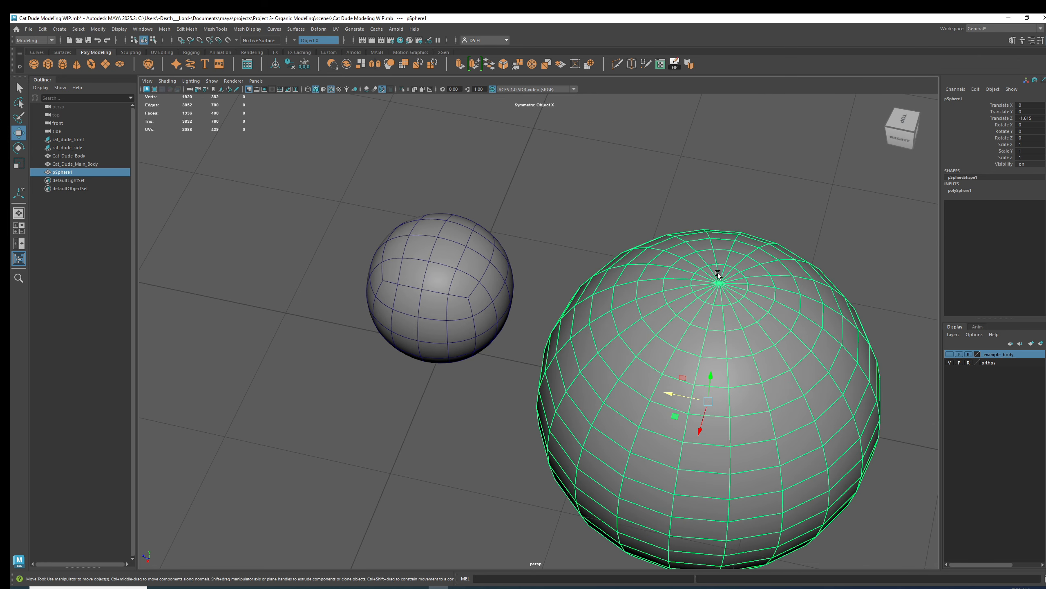
alt+right_drag(718, 275, 820, 281)
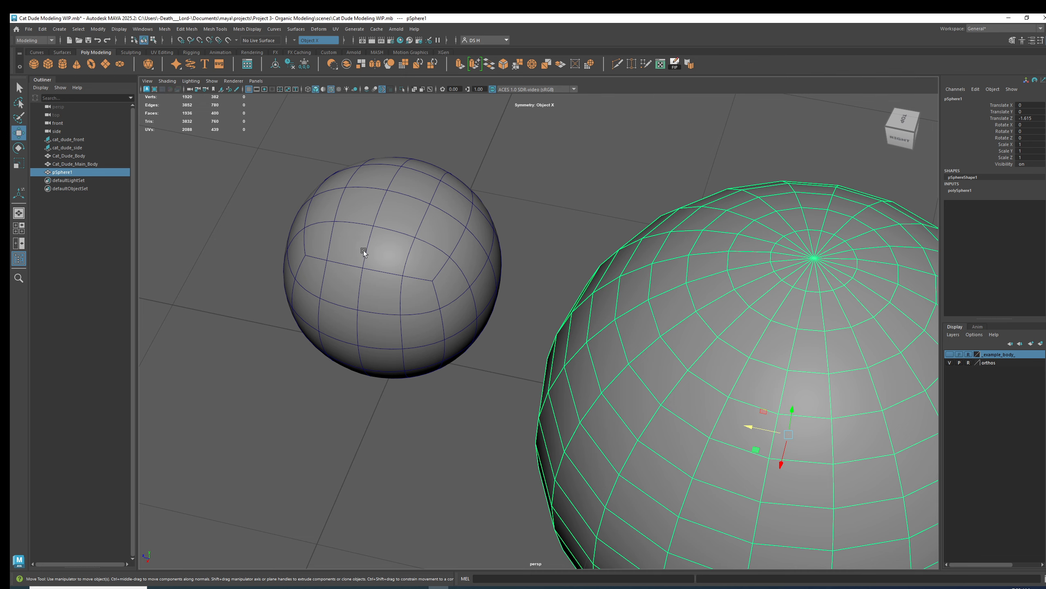
alt+drag(363, 250, 386, 265)
click(386, 265)
alt+middle_drag(385, 242, 486, 275)
scroll(530, 289, up, 3)
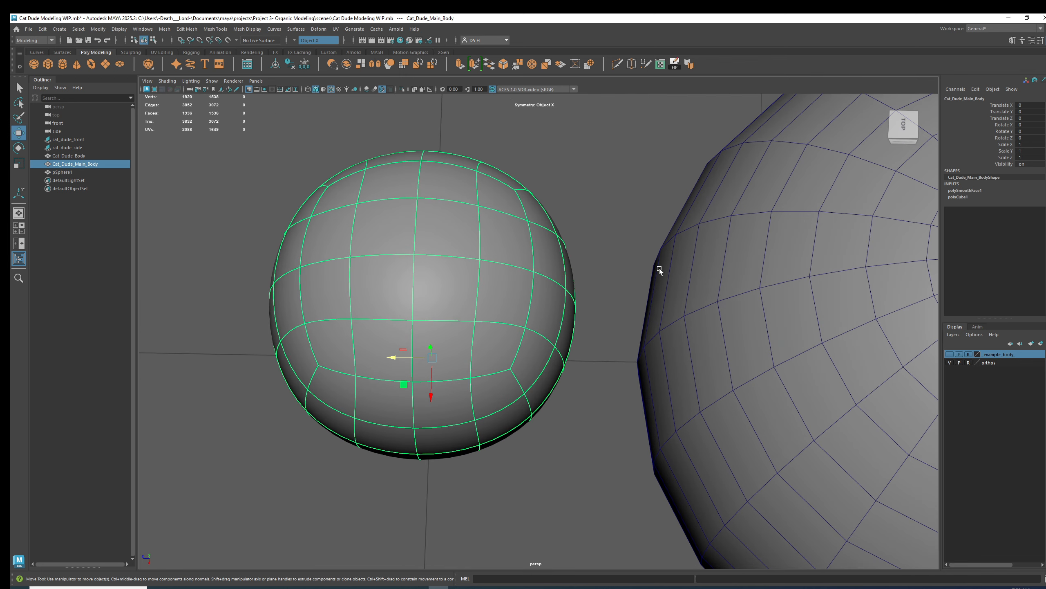
scroll(572, 258, down, 5)
alt+drag(551, 285, 556, 301)
alt+drag(734, 320, 529, 261)
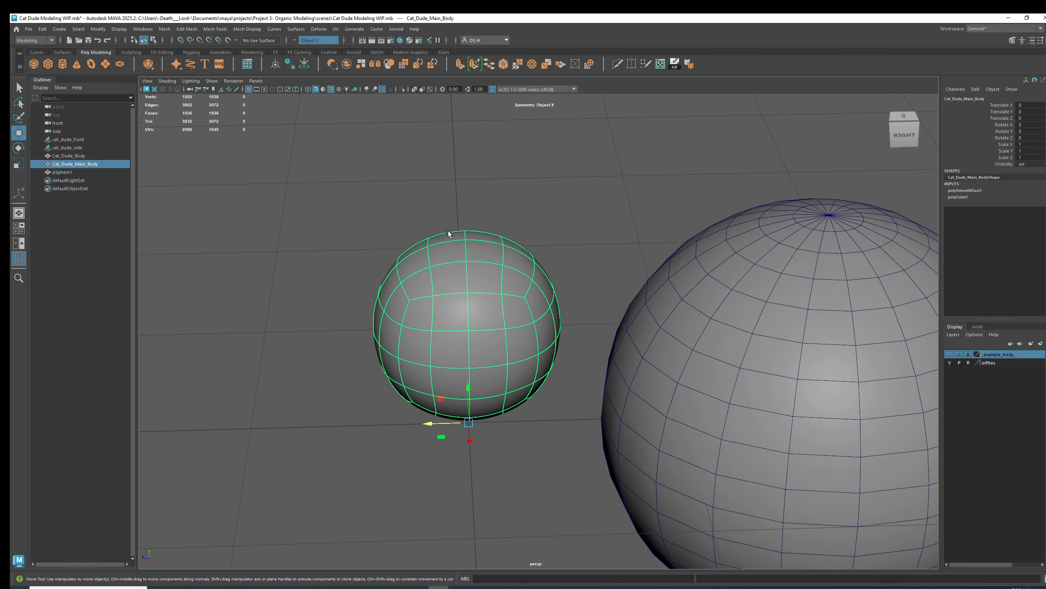
alt+middle_drag(812, 313, 667, 196)
alt+drag(637, 250, 657, 292)
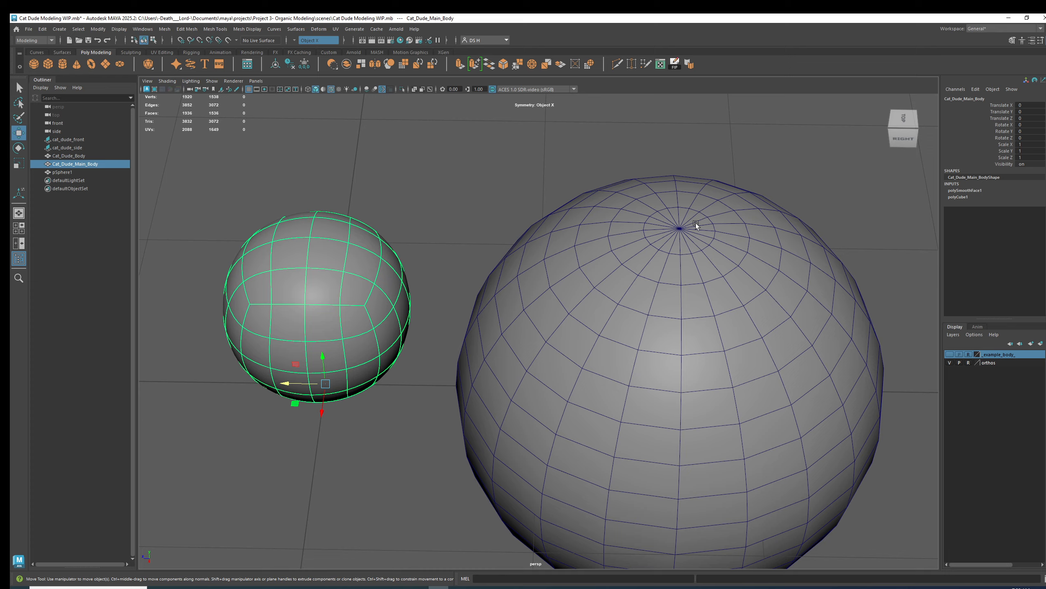
alt+drag(686, 226, 684, 271)
alt+right_drag(684, 271, 637, 302)
click(639, 298)
key(Delete)
Frame the body and switch off its smooth mesh preview.
click(320, 315)
key(f)
alt+drag(650, 327, 557, 298)
alt+right_drag(556, 299, 743, 293)
alt+middle_drag(603, 268, 564, 266)
key(1)
alt+drag(554, 271, 516, 271)
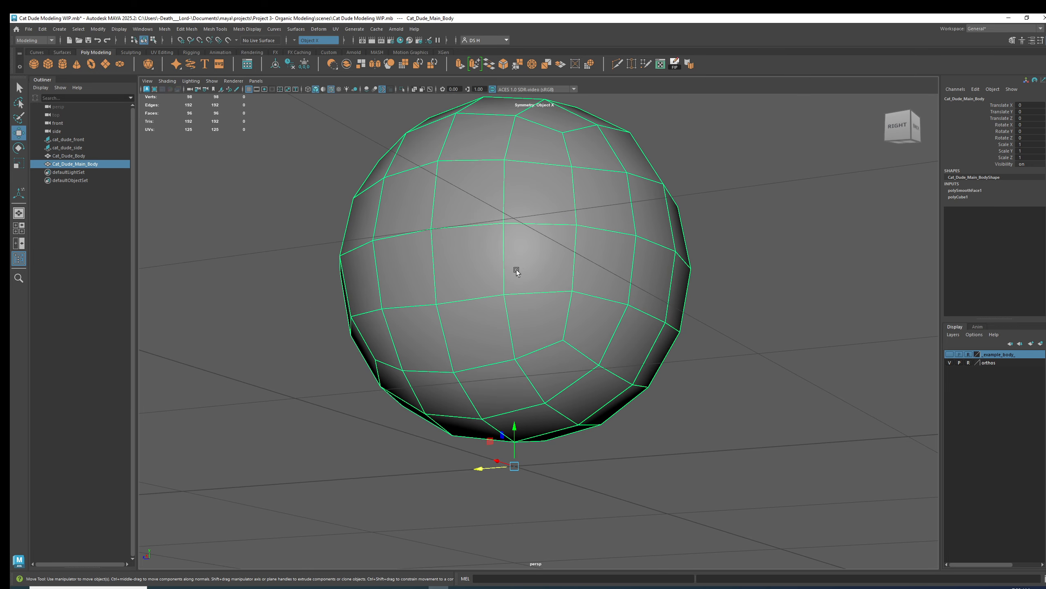
alt+middle_drag(536, 300, 529, 228)
alt+right_drag(521, 215, 498, 268)
alt+middle_drag(498, 269, 577, 229)
alt+right_drag(577, 229, 668, 251)
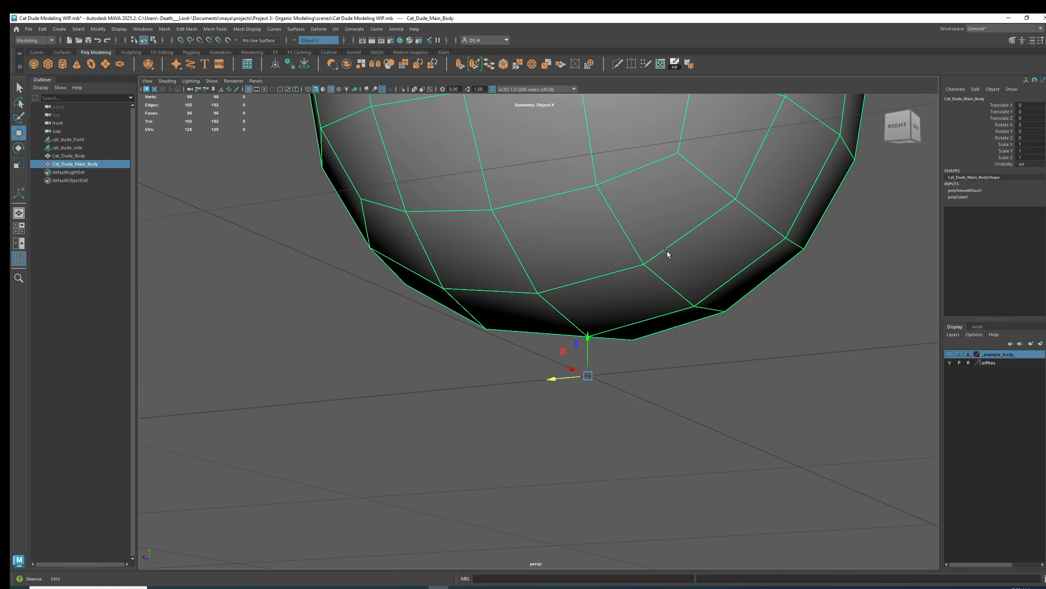
Switch to the side view and snap the body's pivot to its bottom vertex.
key(space)
key(space)
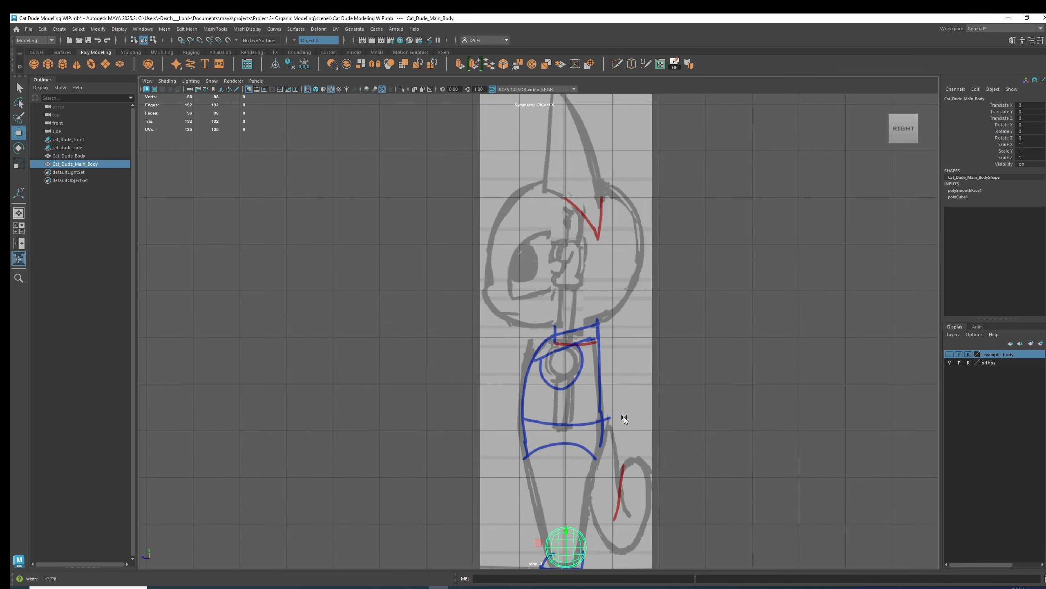
alt+middle_drag(612, 472, 556, 204)
alt+right_drag(556, 204, 498, 241)
alt+middle_drag(498, 240, 598, 381)
alt+right_drag(598, 380, 836, 393)
alt+right_drag(626, 354, 708, 362)
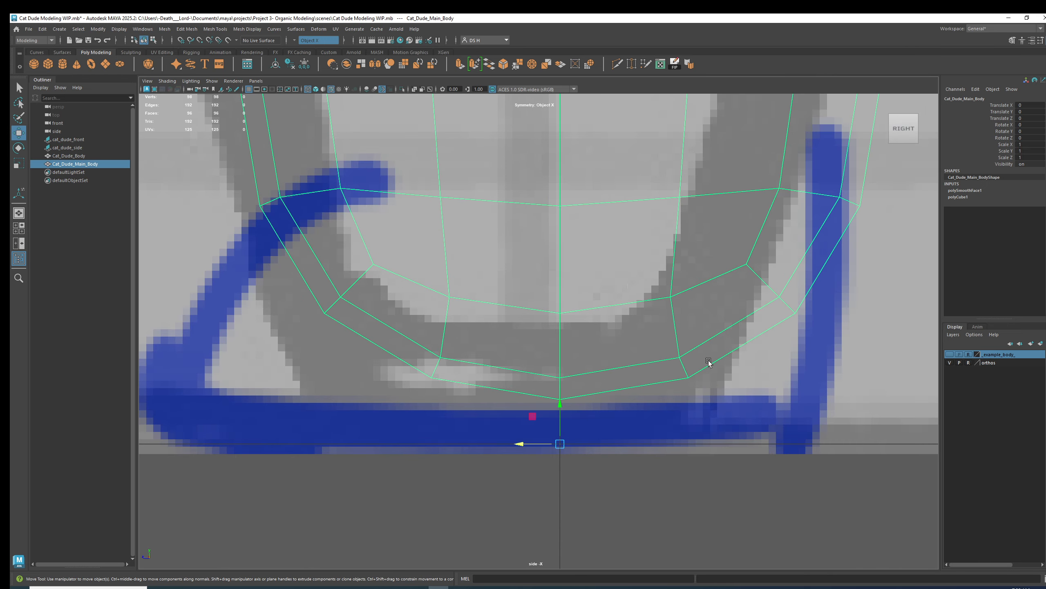
alt+middle_drag(609, 276, 569, 337)
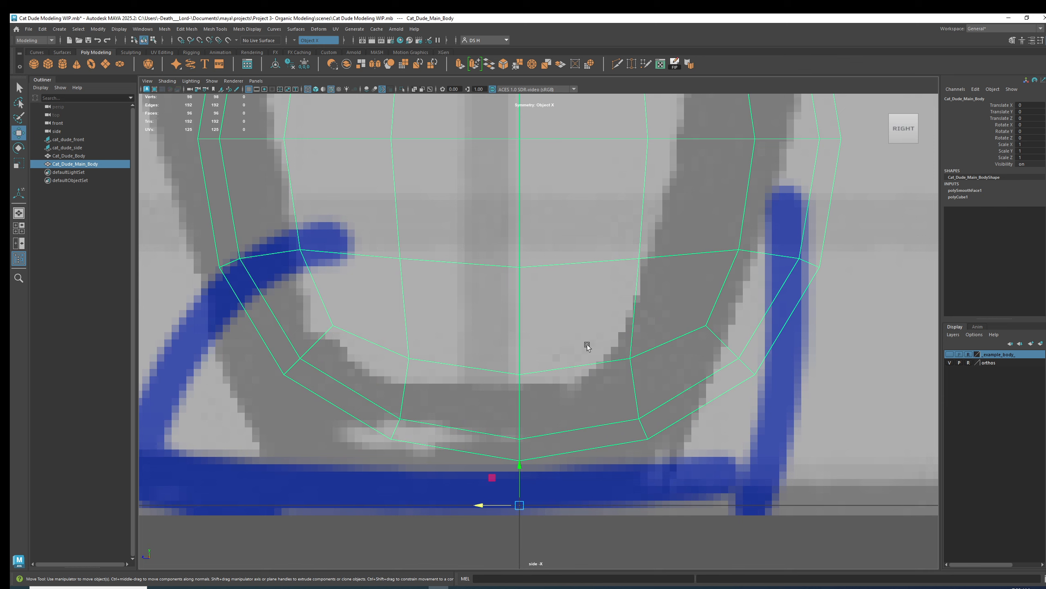
key(d)
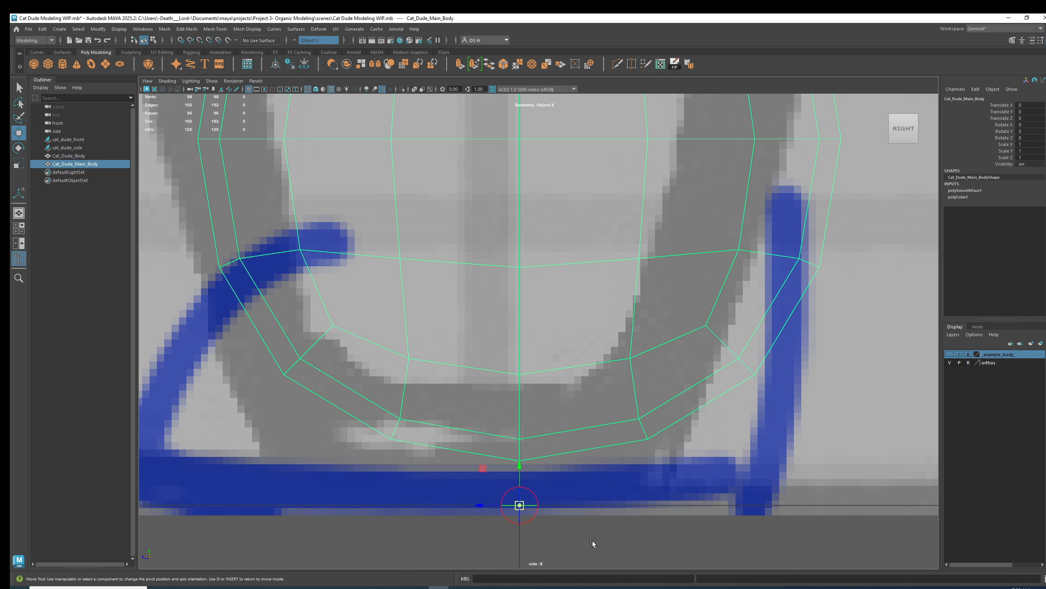
key(v)
drag(520, 466, 519, 466)
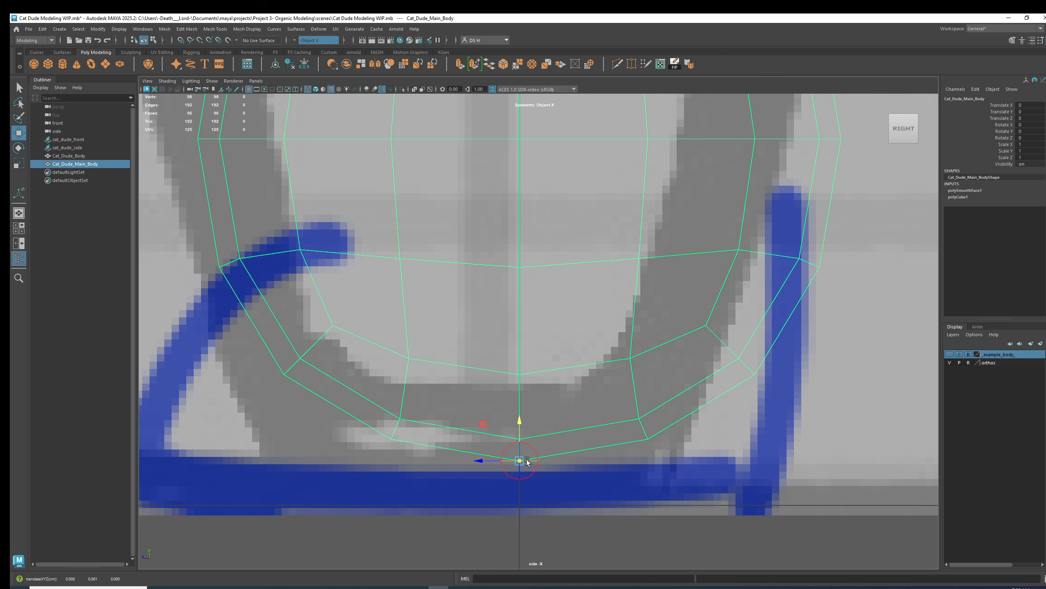
key(d)
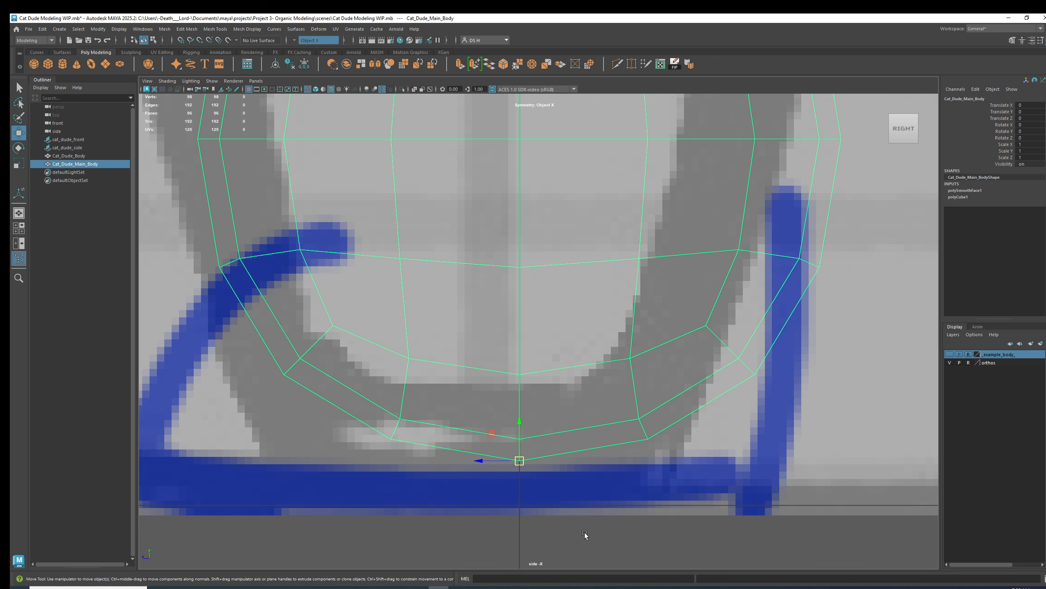
Move the body up into the chest area of the side reference sketch.
alt+right_drag(669, 476, 553, 360)
alt+middle_drag(552, 360, 553, 414)
alt+right_drag(553, 414, 736, 474)
alt+middle_drag(736, 475, 730, 513)
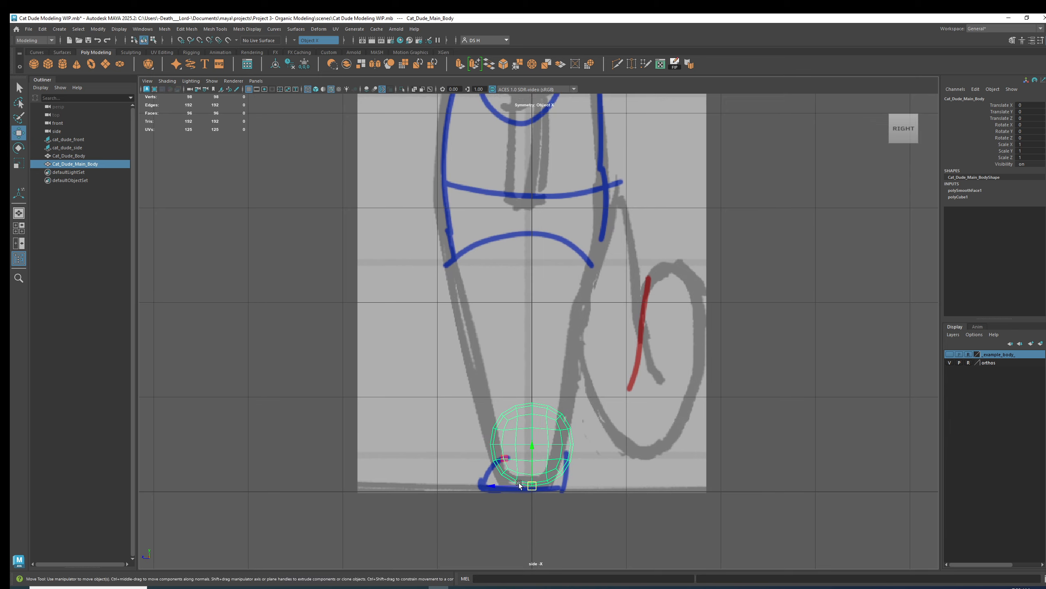
drag(532, 484, 532, 372)
alt+middle_drag(530, 322, 511, 442)
key(ctrl+z)
drag(511, 562, 521, 288)
alt+middle_drag(520, 288, 511, 354)
key(r)
alt+right_drag(491, 345, 602, 371)
key(w)
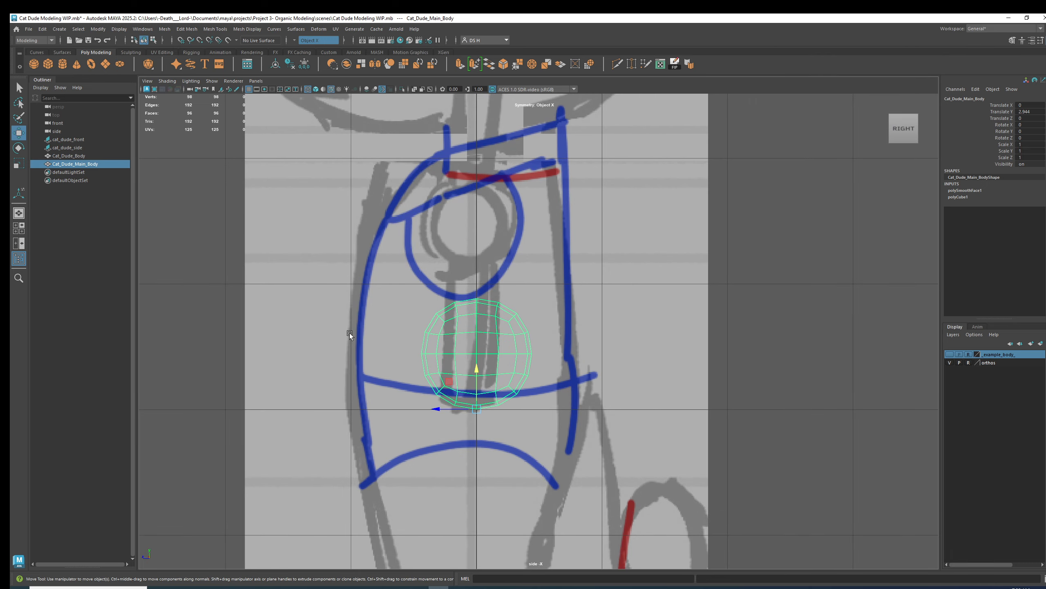
mouse_move(483, 373)
mouse_down()
mouse_move(484, 330)
mouse_move(481, 346)
mouse_up()
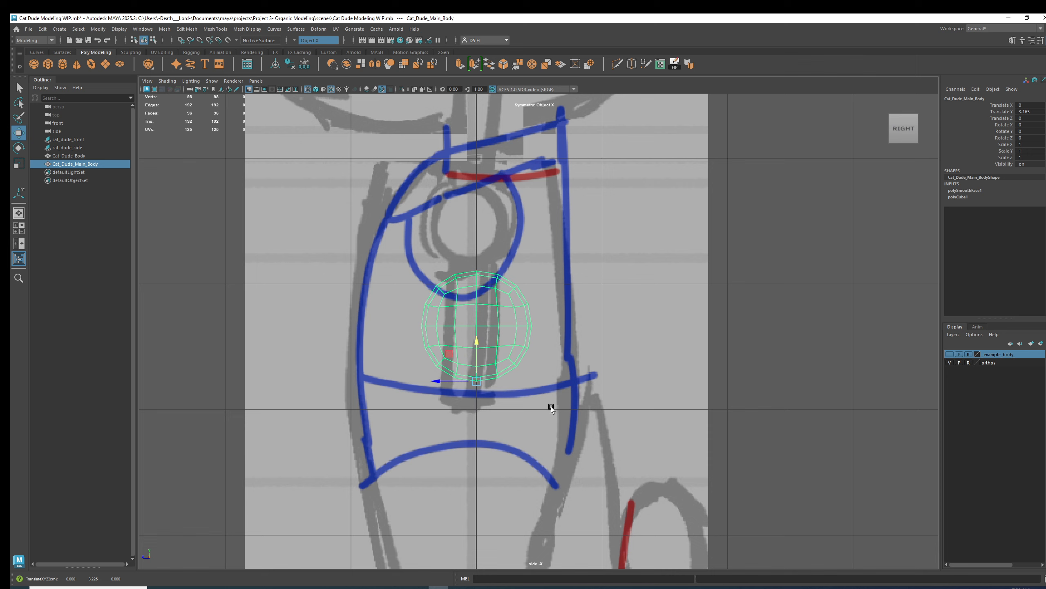
drag(476, 344, 476, 340)
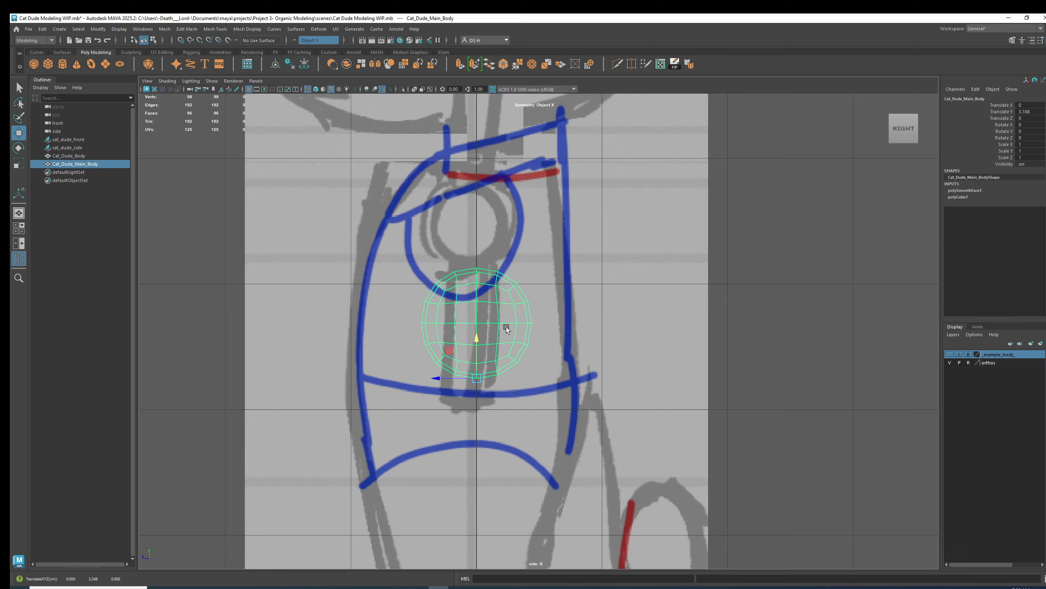
Scale the body to fill the torso outline in the side view and show its smooth preview.
alt+middle_drag(505, 318, 501, 349)
key(r)
drag(472, 374, 505, 332)
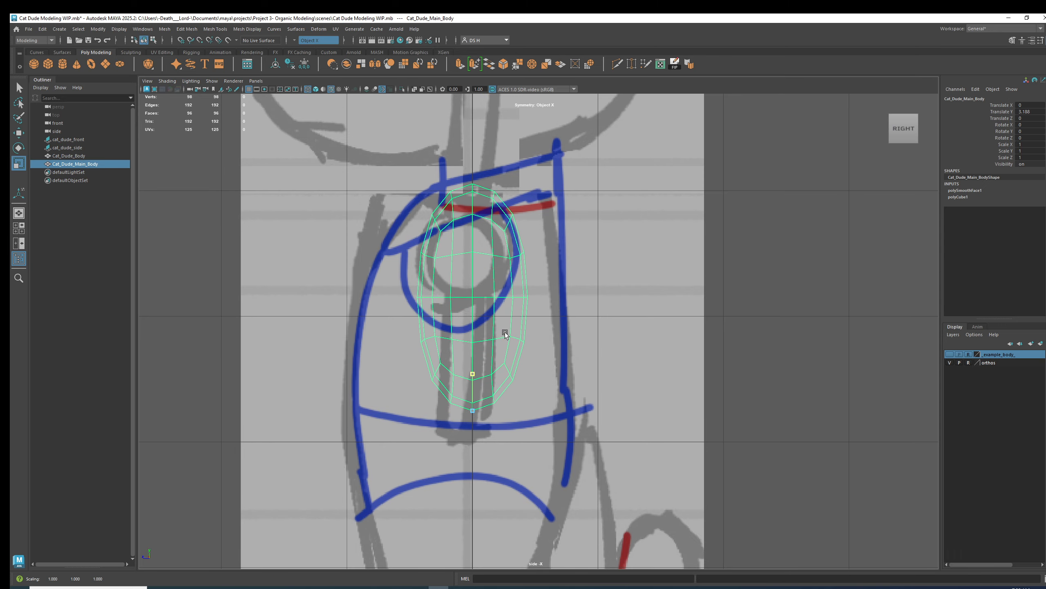
drag(430, 408, 469, 408)
key(3)
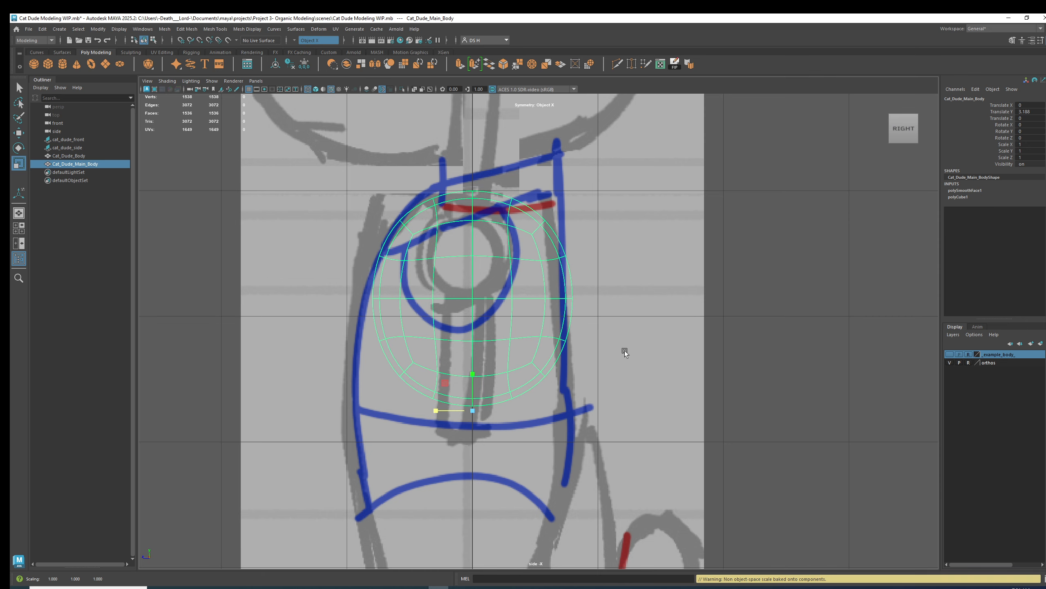
In the front view, widen the body to match the torso width of the front sketch.
key(space)
key(space)
scroll(394, 363, up, 8)
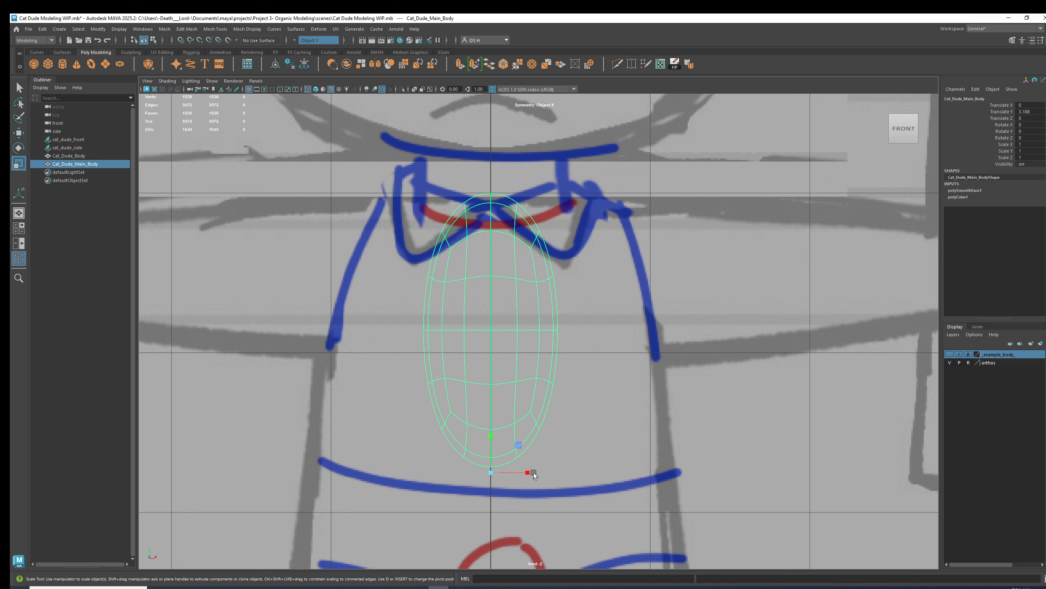
drag(531, 472, 581, 472)
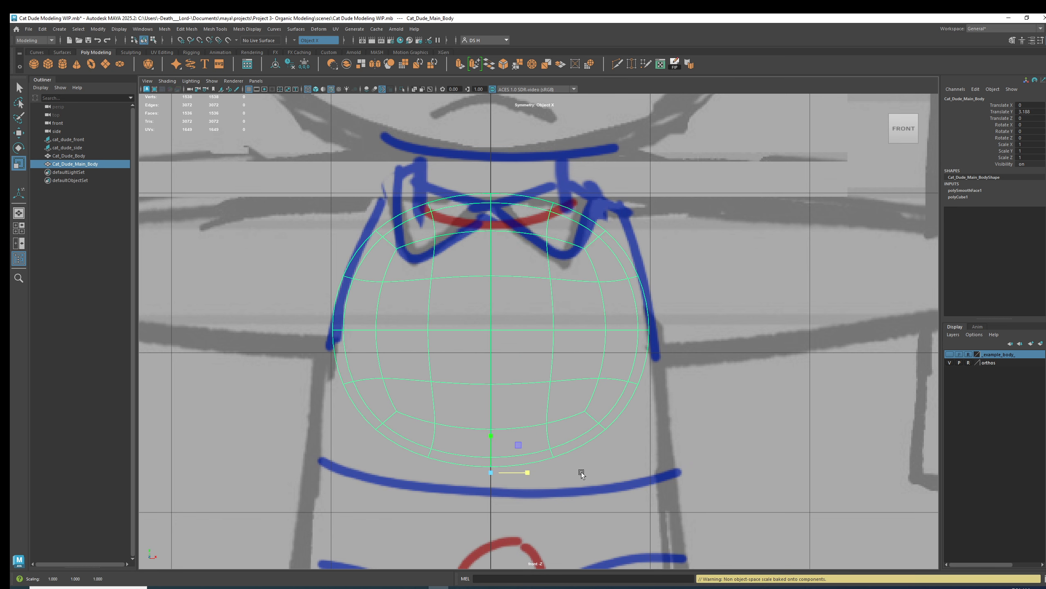
drag(490, 435, 490, 431)
key(w)
key(3)
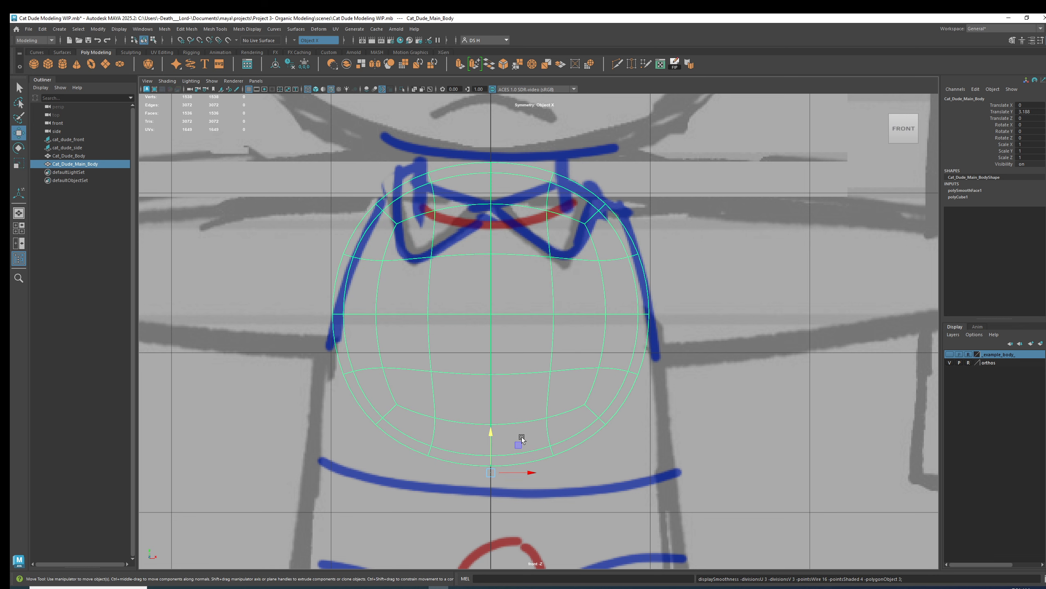
Lower the body slightly and fine-tune its width against the front sketch.
drag(488, 436, 484, 450)
key(1)
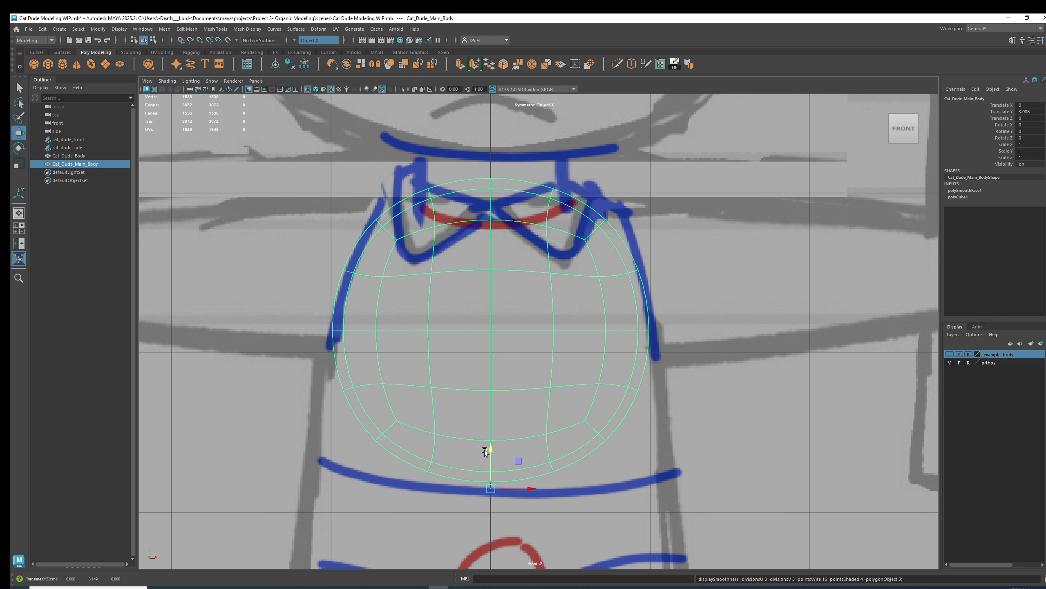
key(3)
key(r)
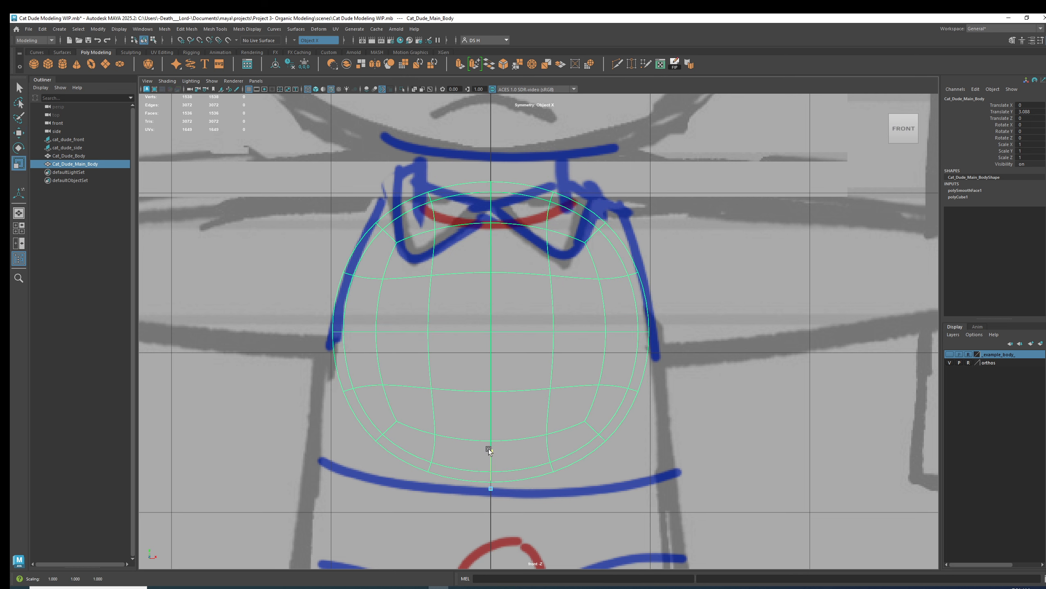
key(w)
drag(491, 446, 490, 452)
scroll(531, 434, down, 4)
key(r)
drag(537, 435, 544, 435)
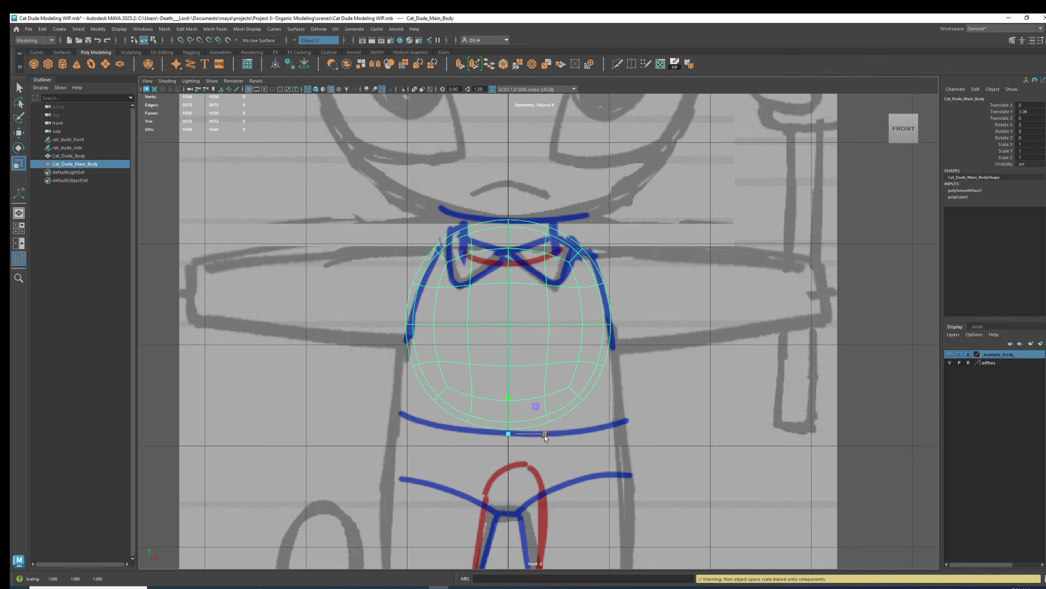
In the side view, tilt the body about -2 degrees around X and nudge it to follow the sketch.
key(space)
key(space)
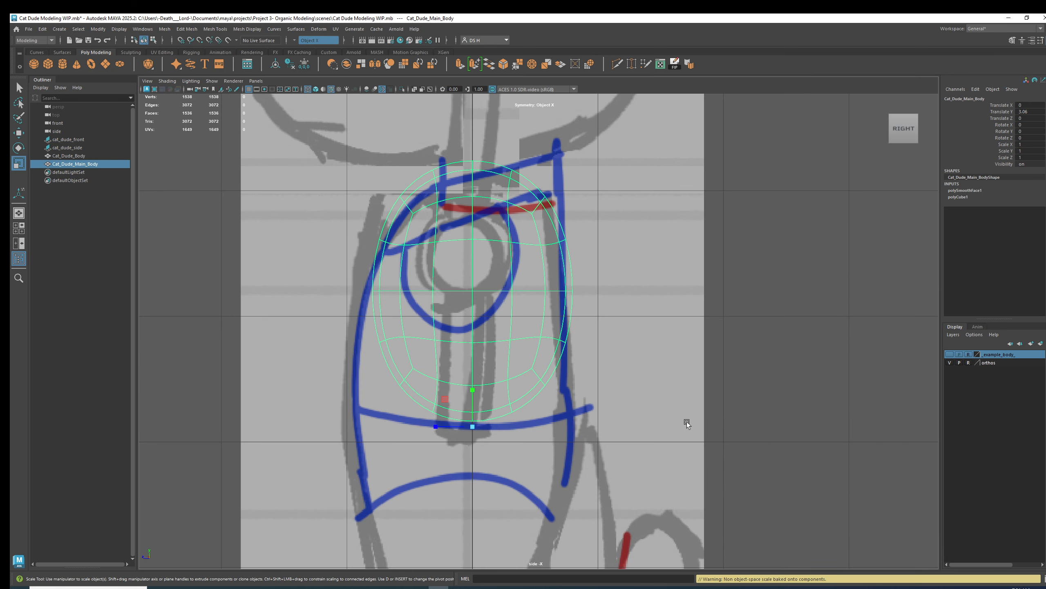
key(w)
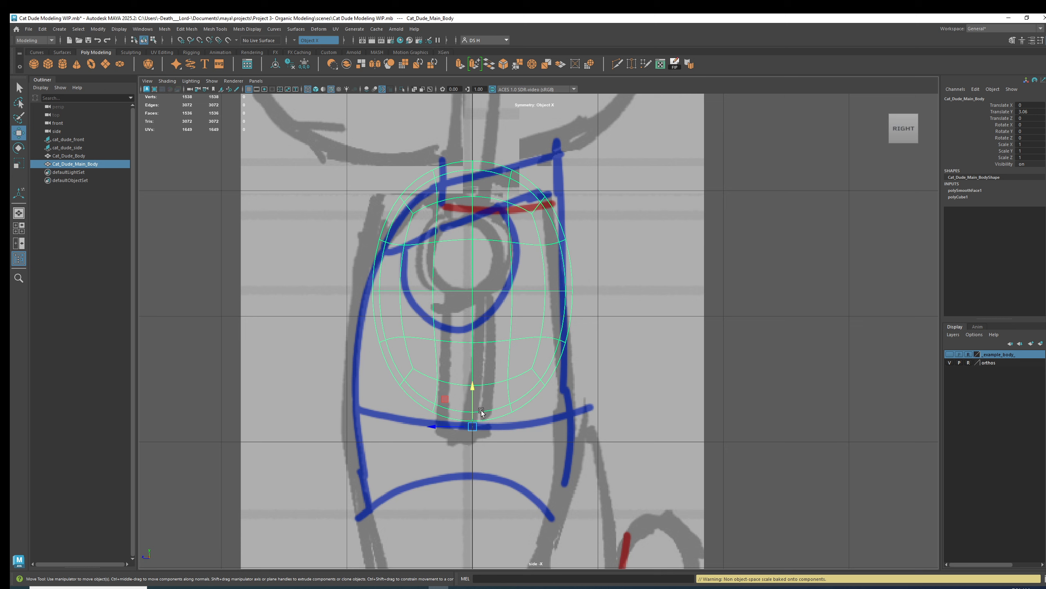
key(1)
key(3)
key(e)
drag(494, 394, 495, 394)
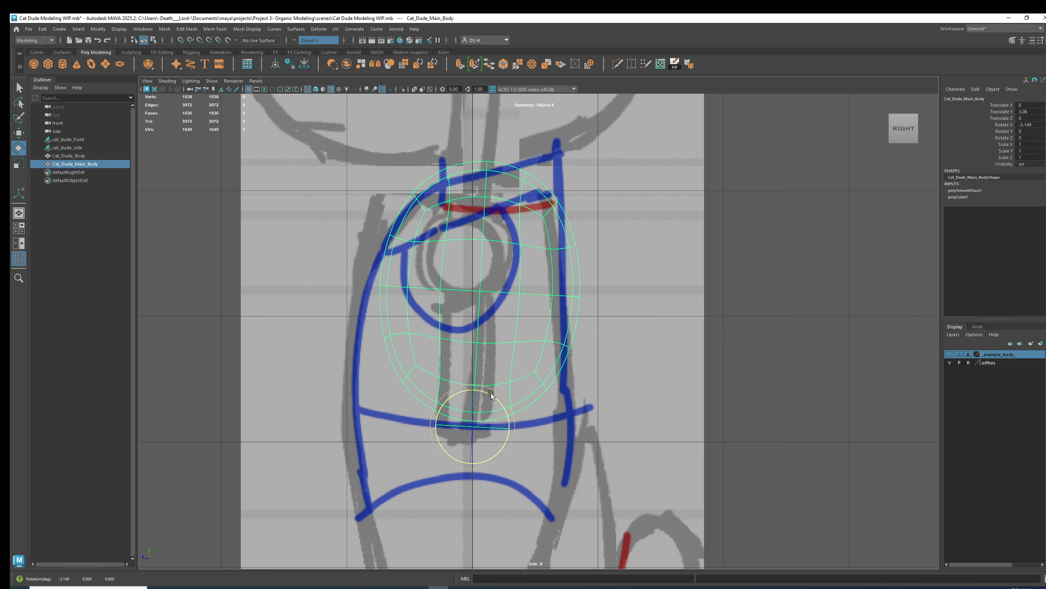
key(ctrl+z)
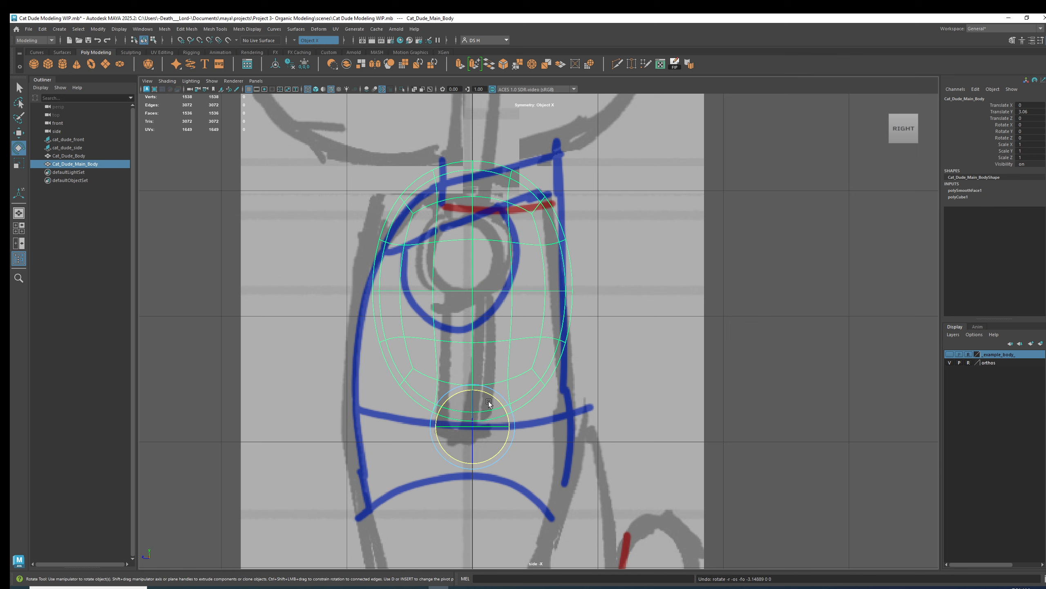
mouse_move(492, 396)
mouse_down()
mouse_move(507, 385)
mouse_move(498, 400)
mouse_up()
scroll(484, 393, up, 2)
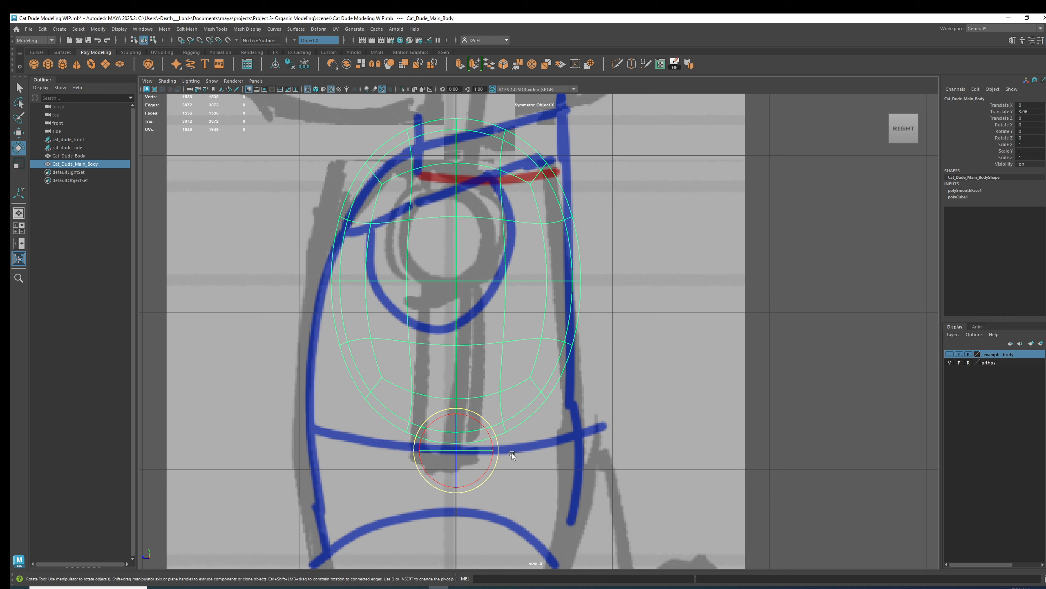
click(469, 416)
drag(470, 416, 471, 416)
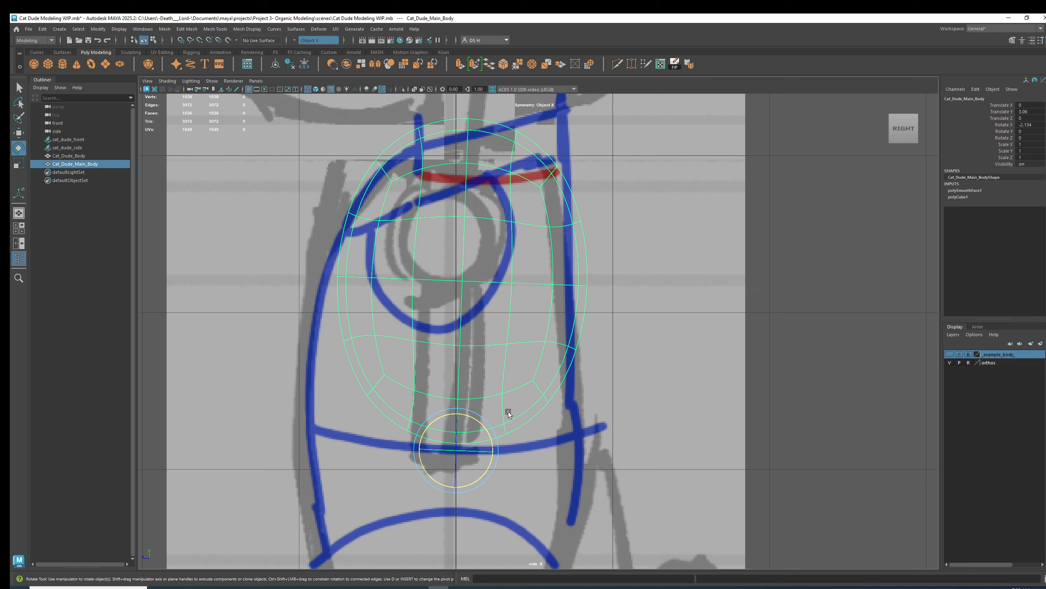
key(w)
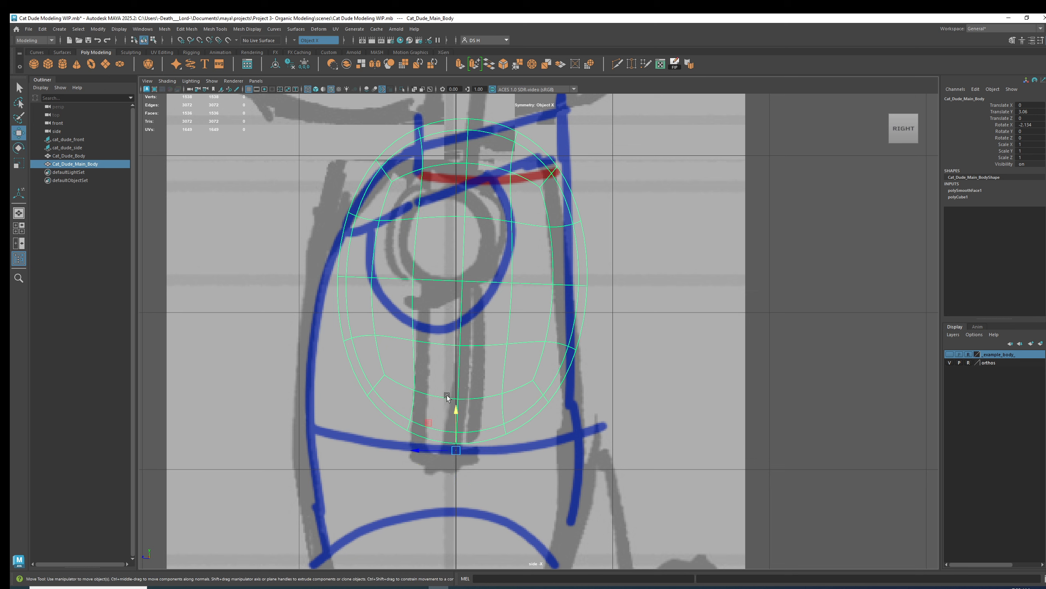
drag(431, 450, 450, 416)
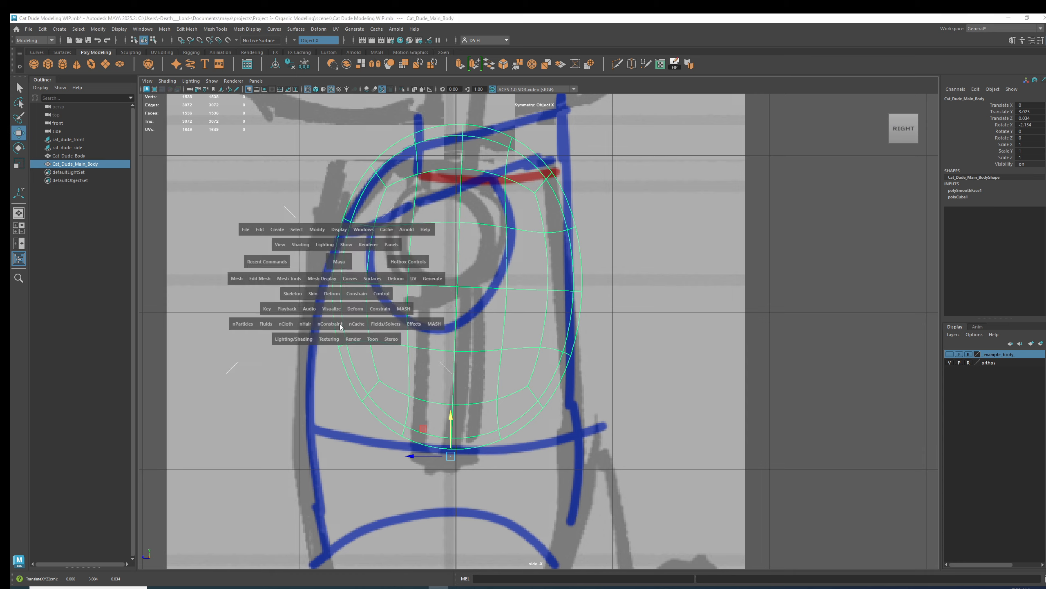
Display the body shaded with its wireframe on top in the front view.
key(space)
key(space)
scroll(608, 359, up, 1)
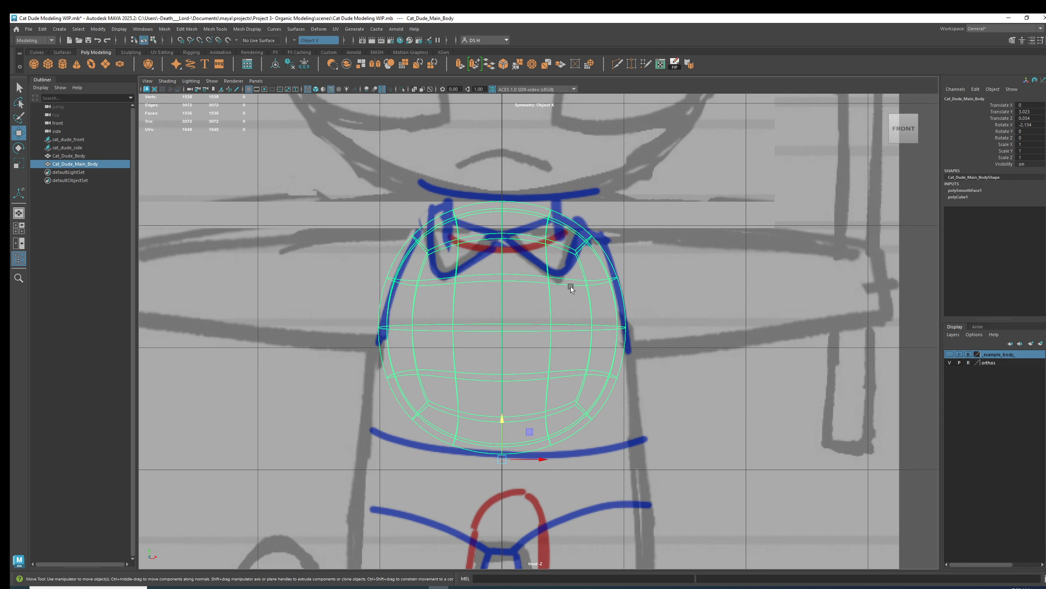
key(5)
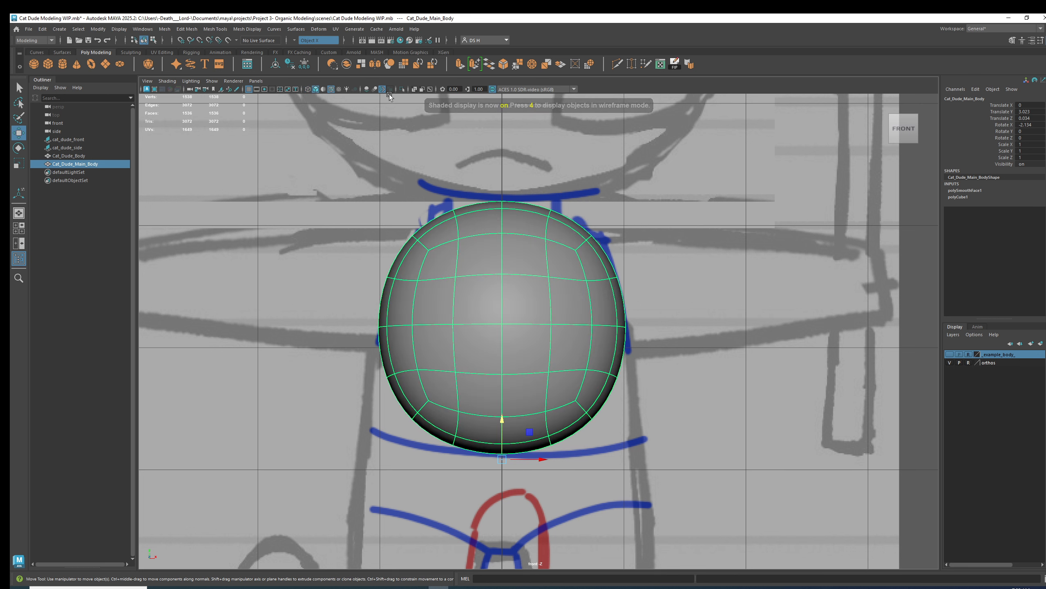
click(415, 88)
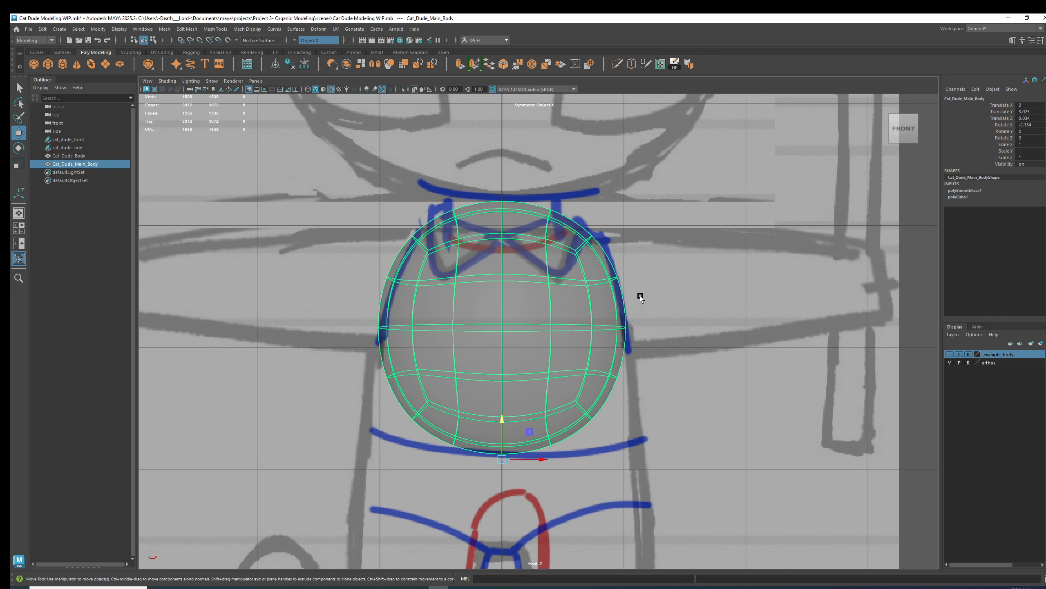
click(367, 89)
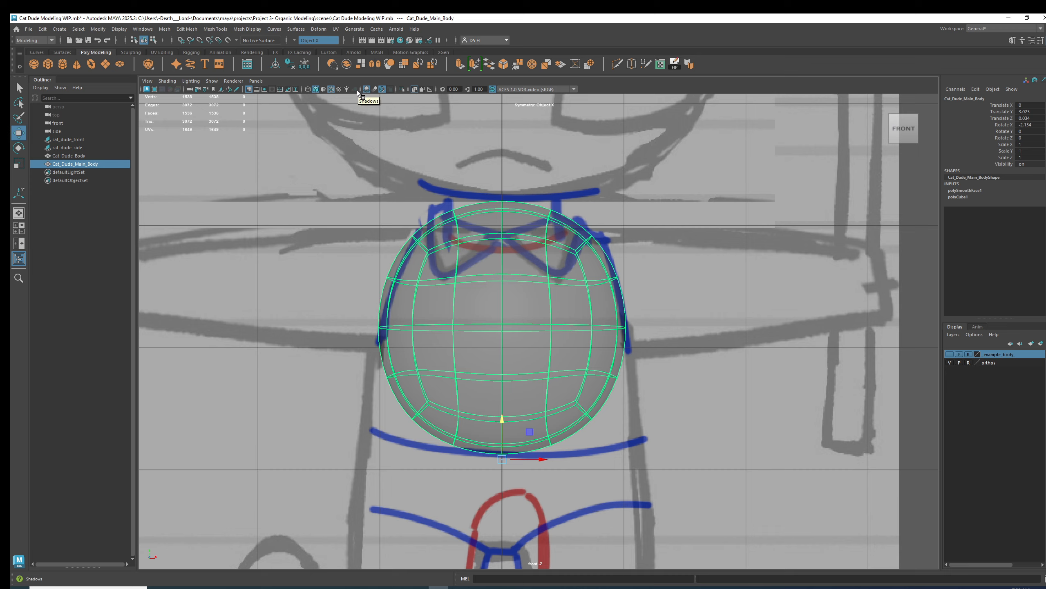
Examine the body's shape from the perspective and side views.
key(space)
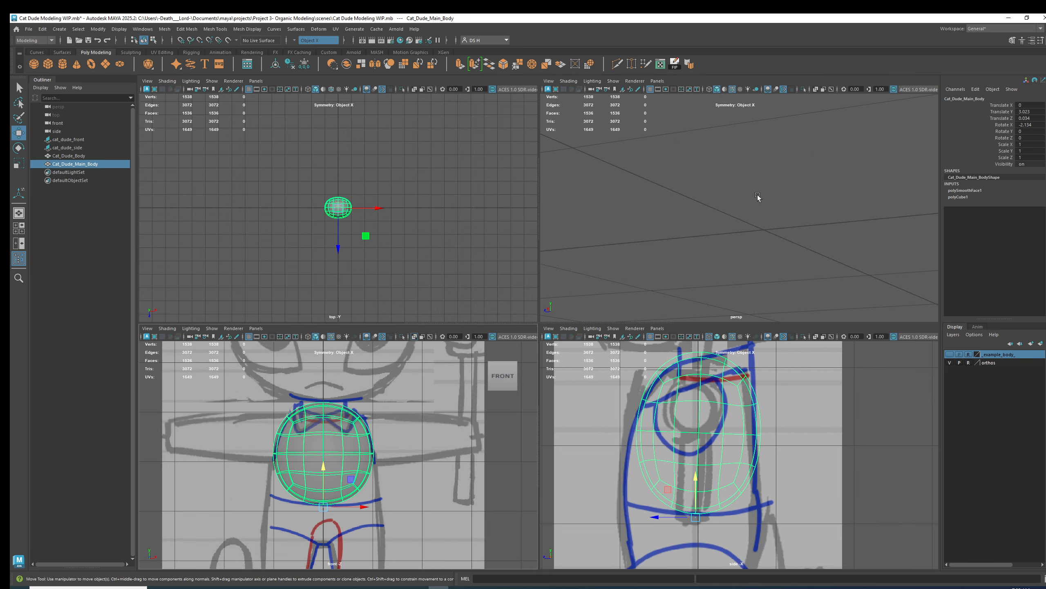
key(space)
key(f)
alt+drag(503, 263, 810, 214)
alt+drag(902, 134, 579, 250)
alt+middle_drag(579, 250, 470, 206)
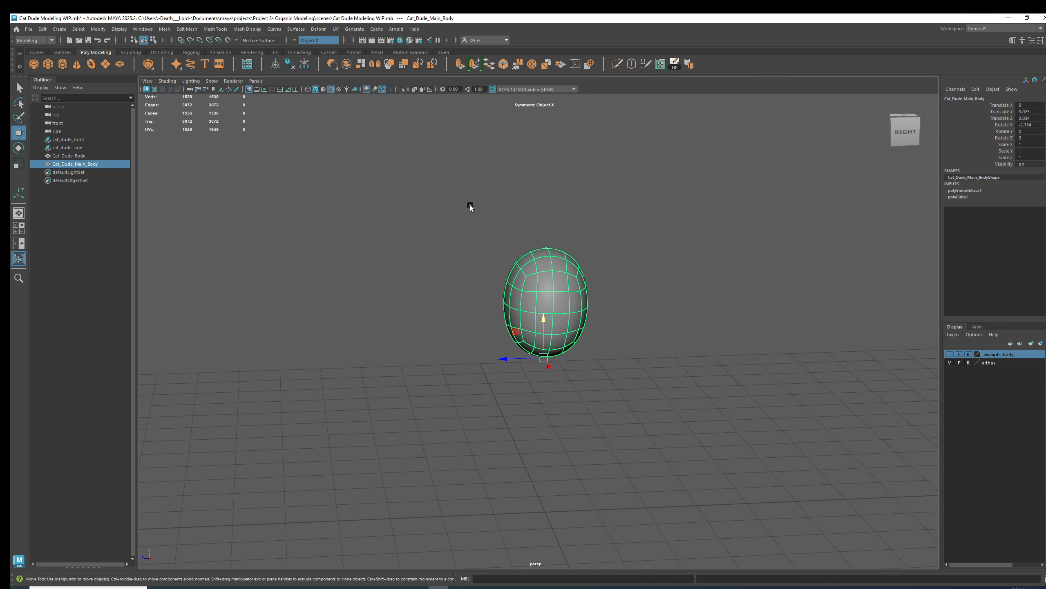
click(366, 89)
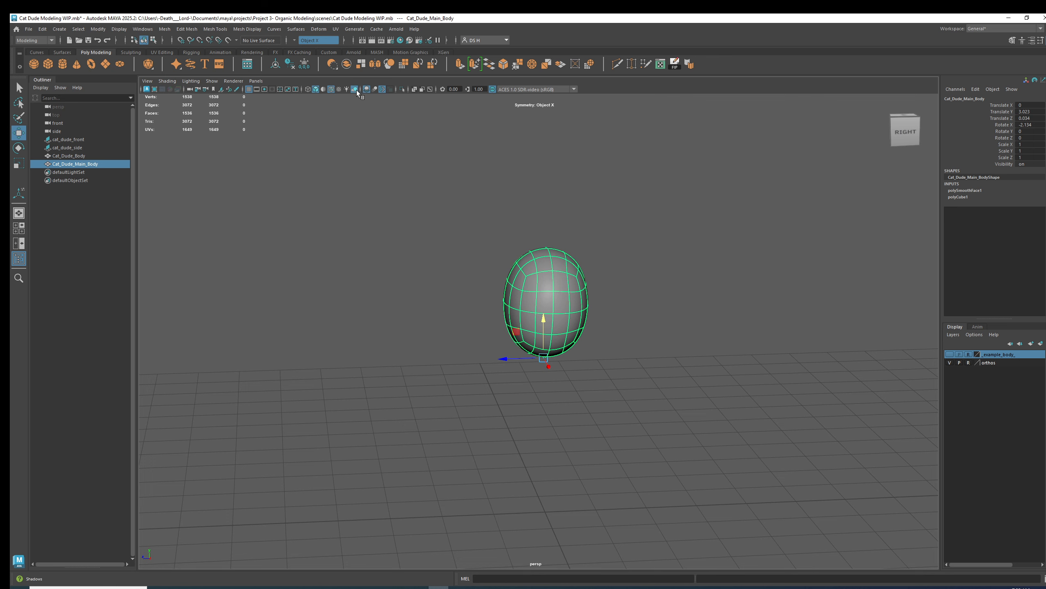
scroll(833, 304, up, 5)
alt+drag(492, 222, 775, 314)
click(776, 314)
alt+drag(592, 311, 598, 282)
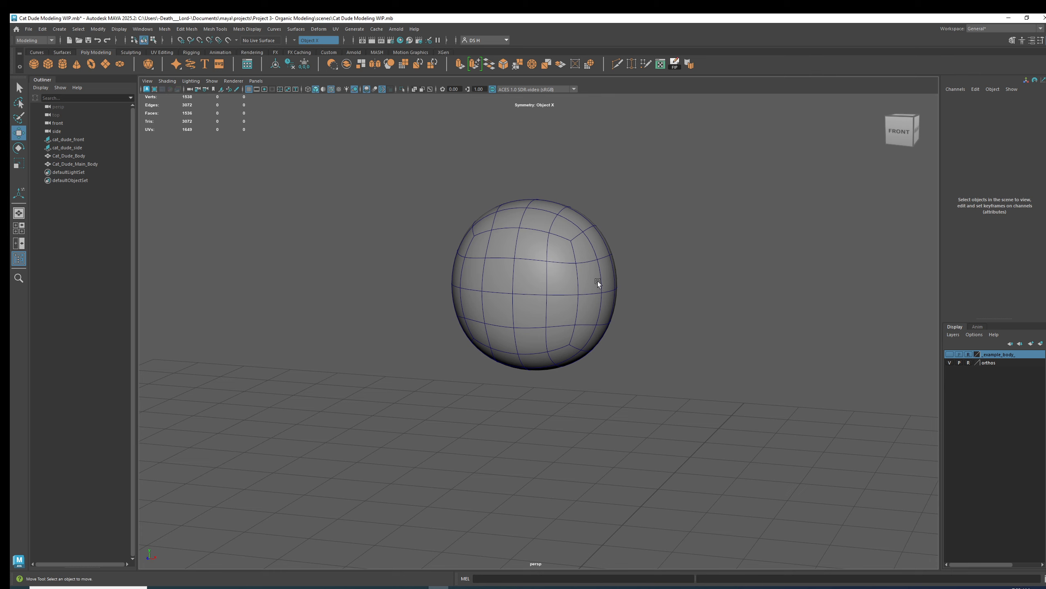
key(space)
key(space)
alt+middle_drag(520, 265, 564, 300)
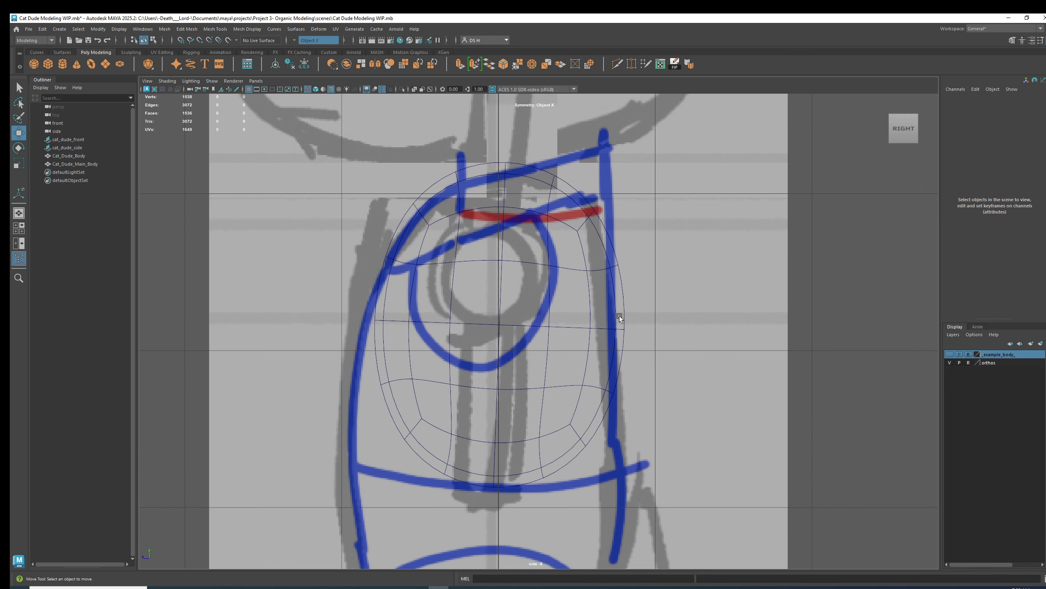
Save the scene as an incremented version and switch the body to vertex selection.
key(ctrl+alt+s)
click(611, 321)
key(F9)
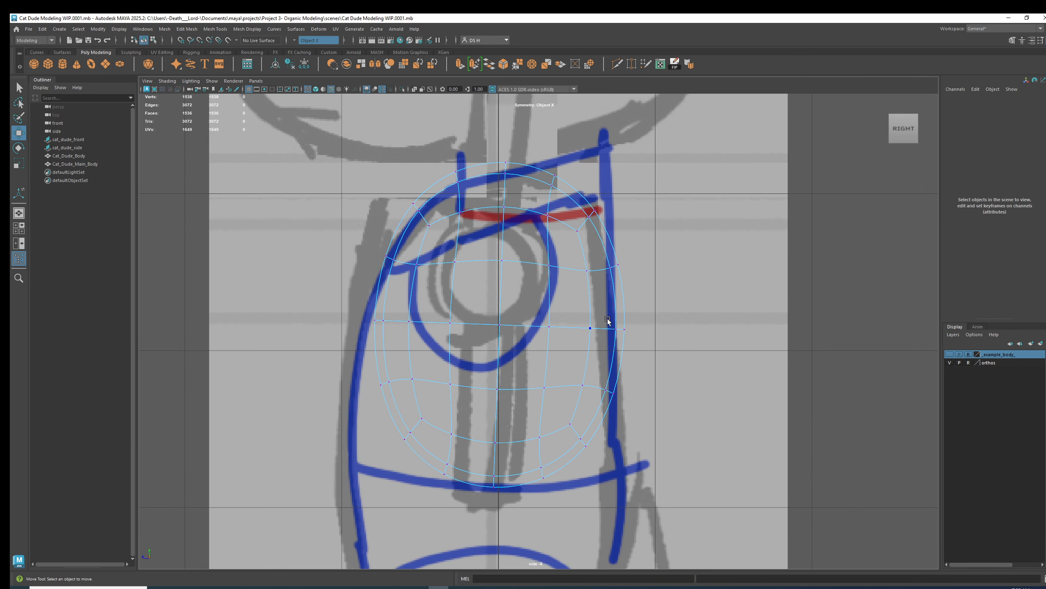
Select a vertex on the side of the body's middle loop and nudge it, checking the smoothed shape in perspective.
drag(606, 323, 636, 337)
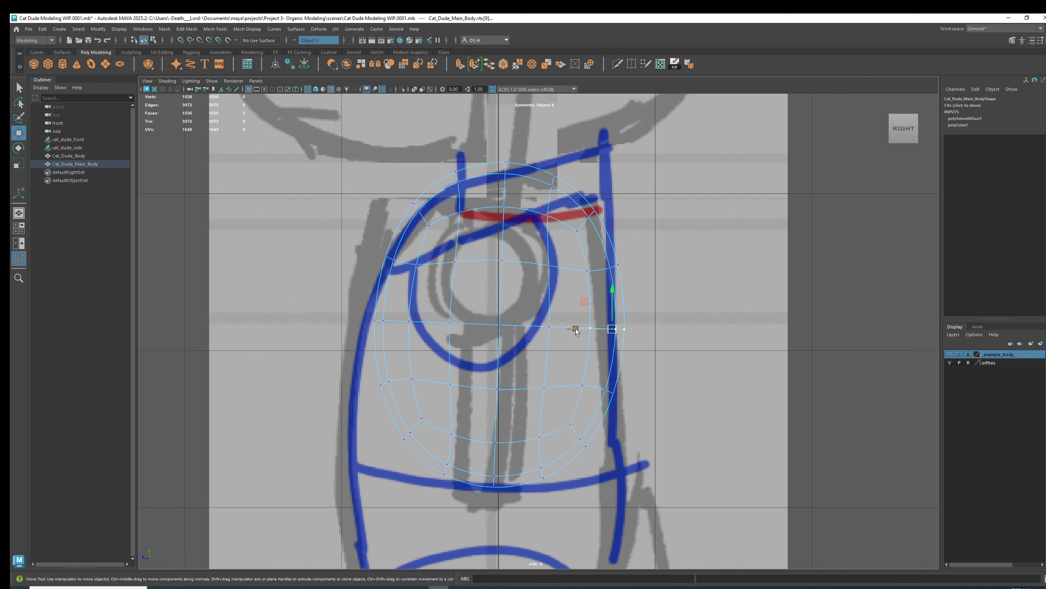
scroll(592, 312, up, 3)
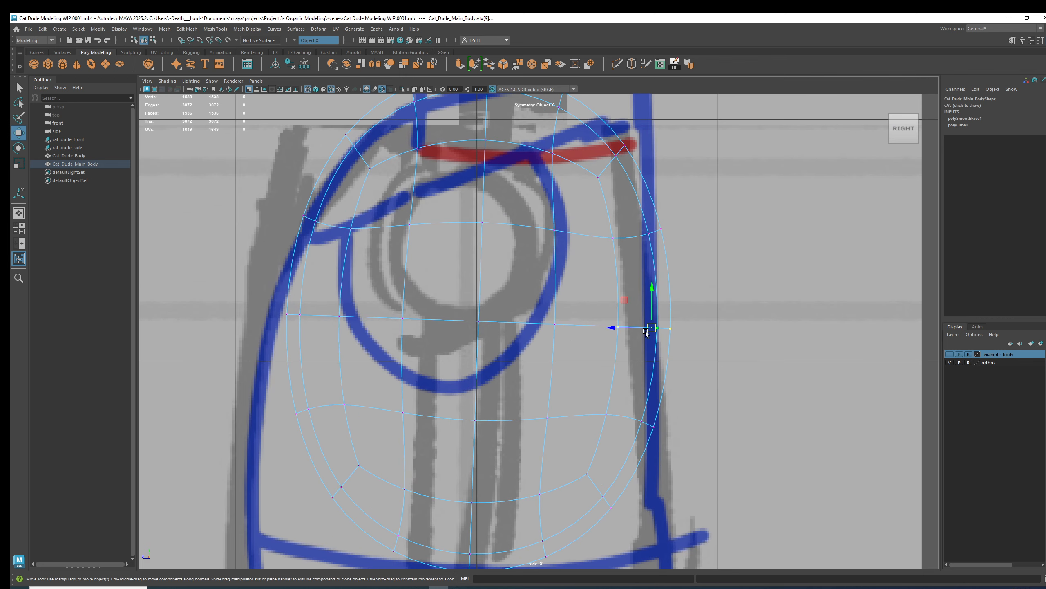
key(space)
key(space)
alt+drag(670, 270, 636, 326)
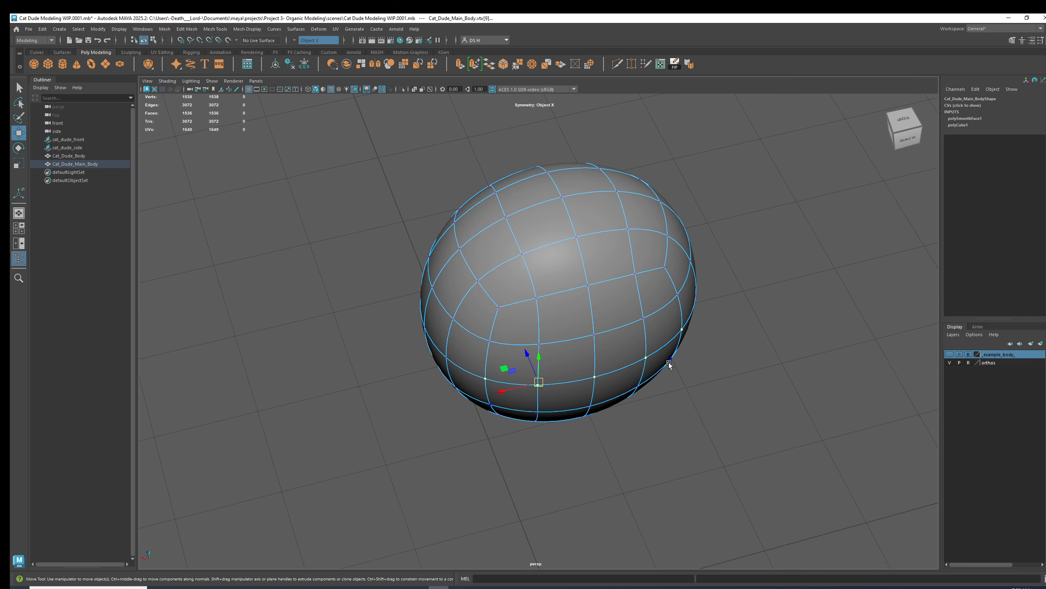
alt+right_drag(670, 365, 611, 370)
key(f)
alt+drag(748, 350, 623, 343)
scroll(628, 309, down, 7)
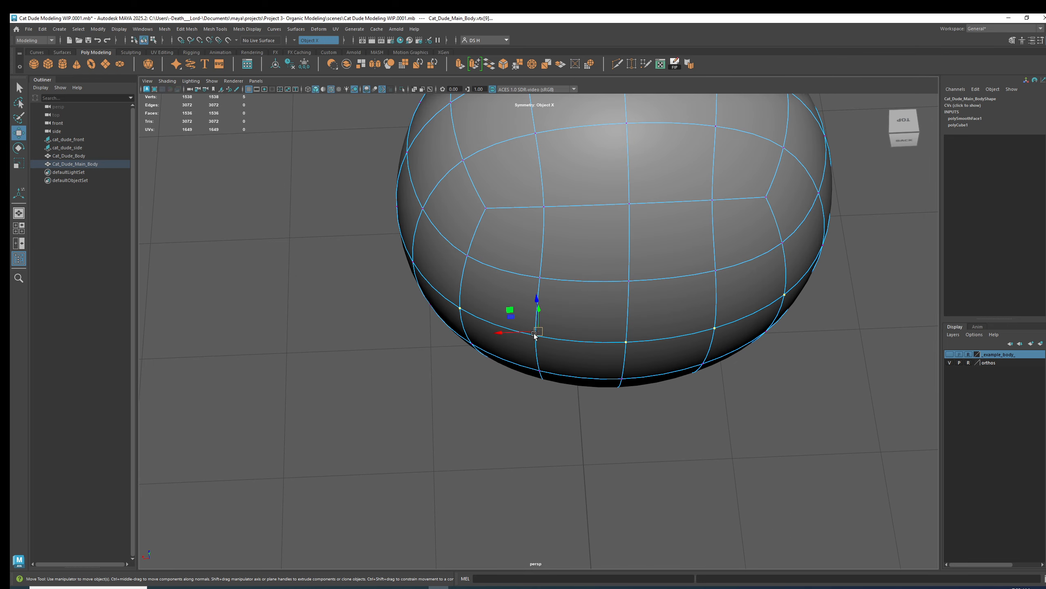
alt+drag(461, 319, 549, 339)
key(1)
key(3)
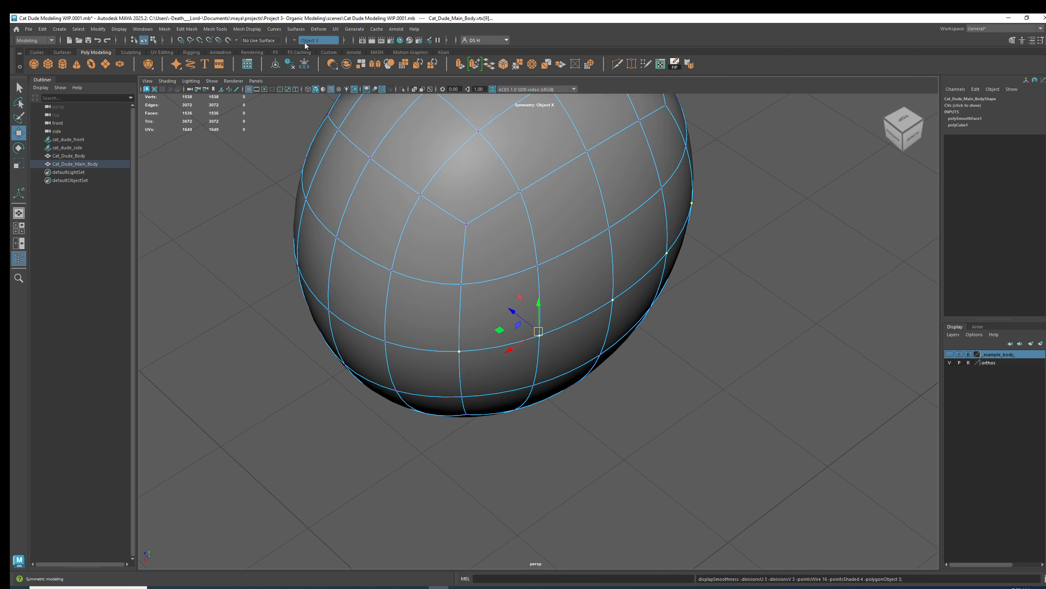
alt+drag(663, 325, 497, 327)
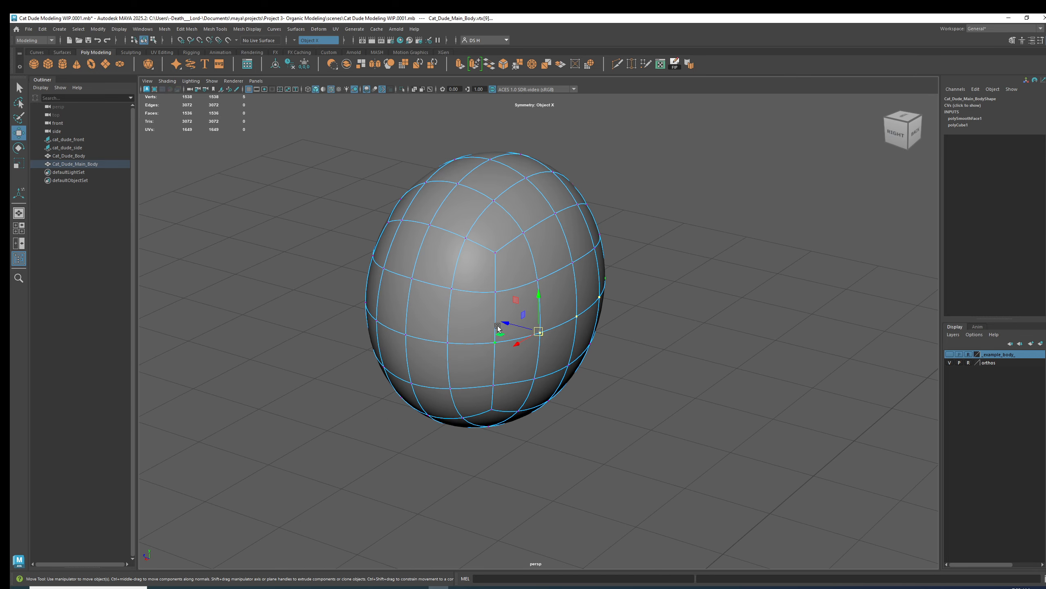
In the side view, move the body's vertices so its outline follows the side sketch.
key(space)
key(space)
middle_drag(610, 328, 605, 326)
alt+middle_drag(670, 264, 659, 393)
drag(708, 376, 585, 358)
alt+middle_drag(631, 278, 628, 308)
drag(563, 354, 608, 301)
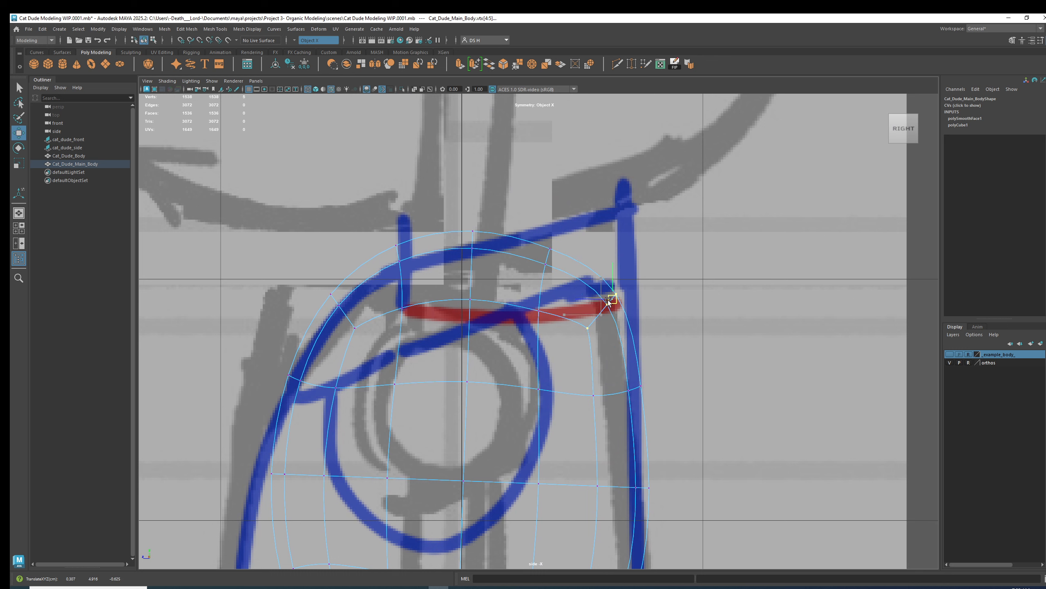
drag(527, 235, 556, 326)
drag(546, 273, 556, 251)
alt+right_drag(684, 370, 614, 358)
alt+right_drag(564, 299, 675, 324)
drag(557, 238, 556, 244)
alt+middle_drag(418, 347, 571, 305)
drag(577, 314, 416, 170)
drag(499, 245, 499, 253)
right_drag(670, 351, 672, 284)
double_click(622, 281)
alt+right_drag(744, 306, 647, 351)
alt+middle_drag(643, 354, 637, 270)
drag(557, 336, 569, 285)
Undo the last few vertex moves on the body.
key(ctrl+z)
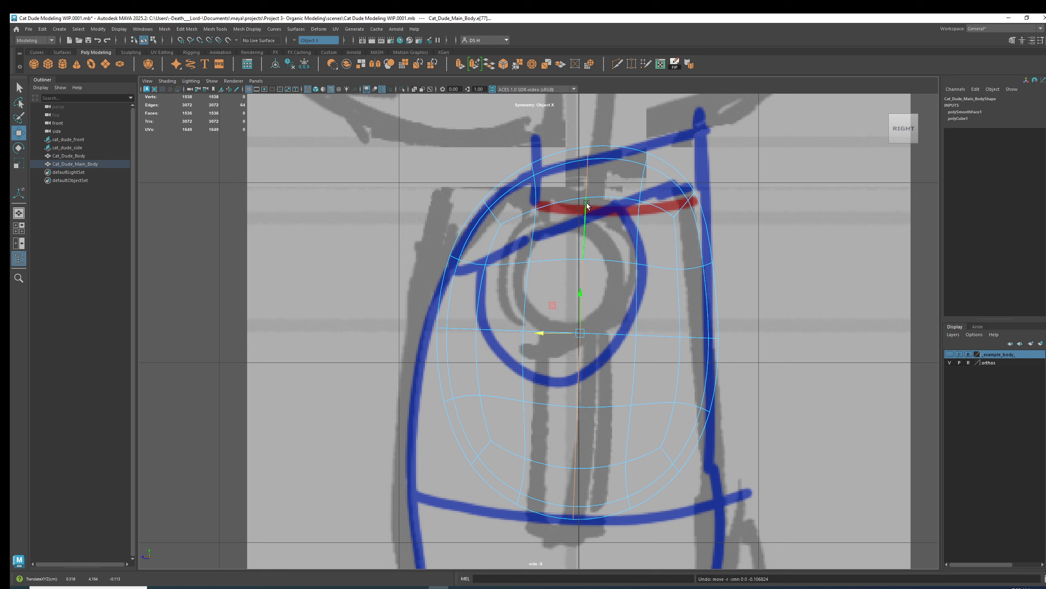
drag(570, 329, 541, 333)
key(ctrl+z)
key(ctrl+z)
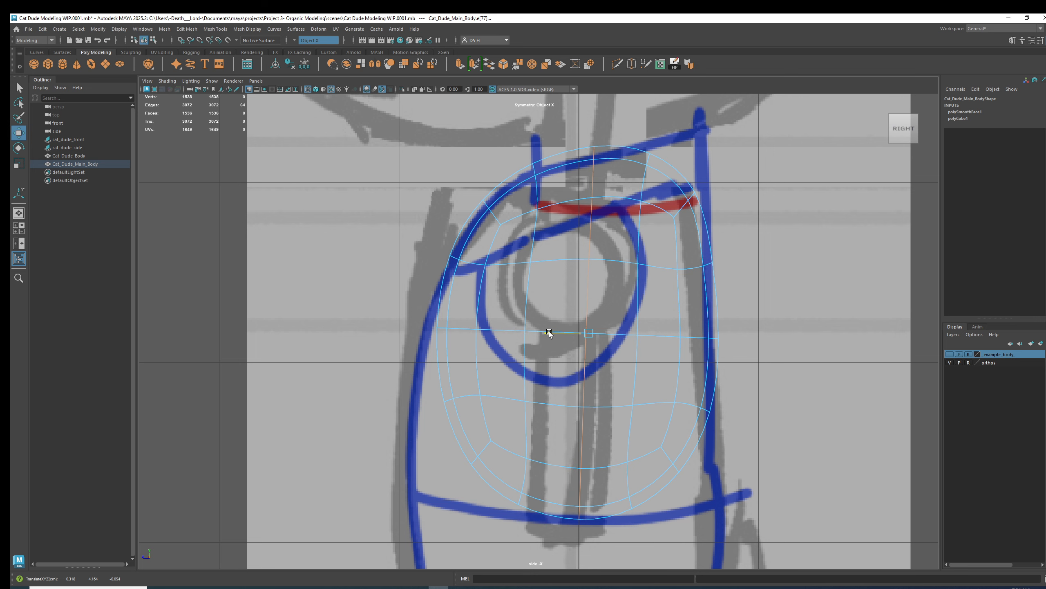
key(ctrl+z)
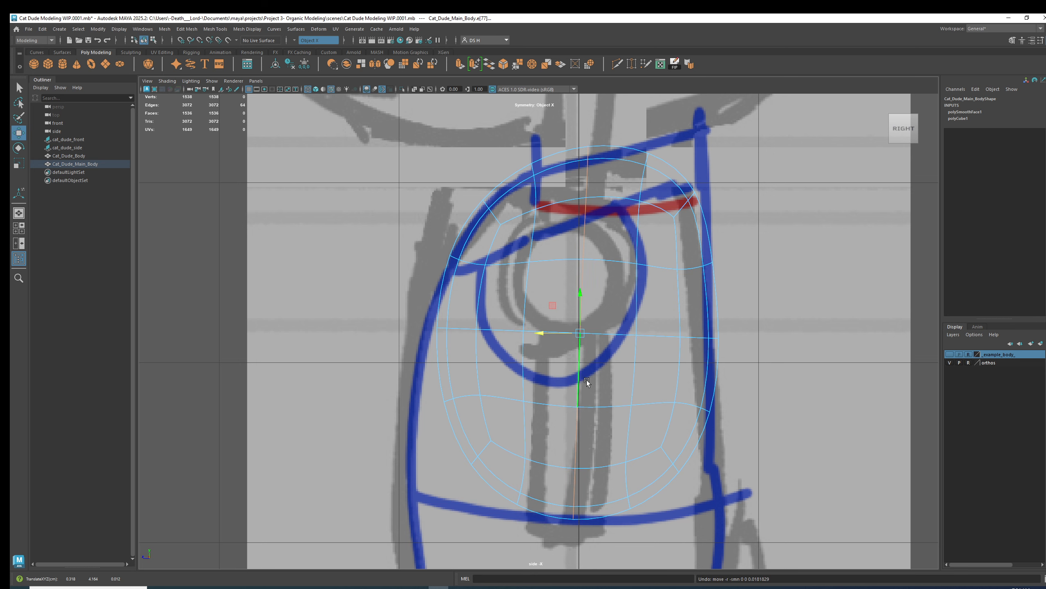
Select the body's center edge loop and shift it in the perspective view.
double_click(638, 291)
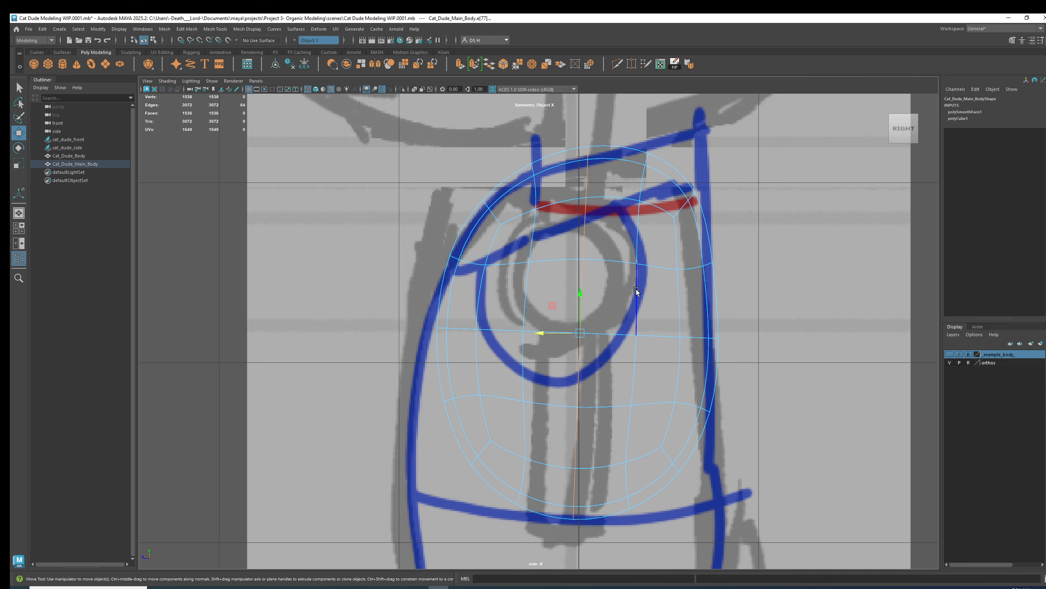
key(space)
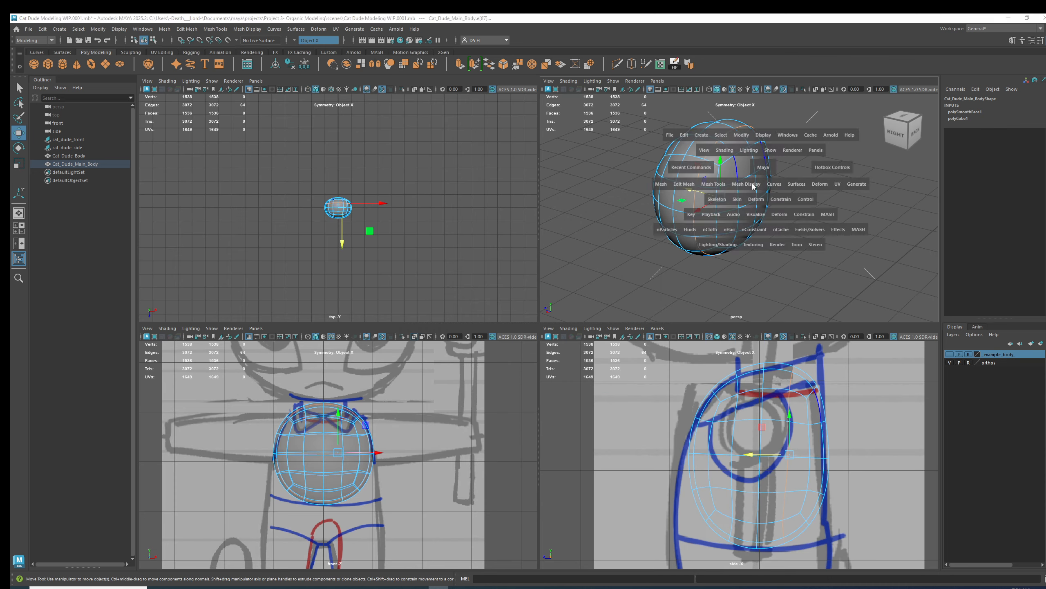
key(space)
alt+drag(538, 308, 385, 343)
double_click(430, 268)
alt+drag(577, 266, 487, 339)
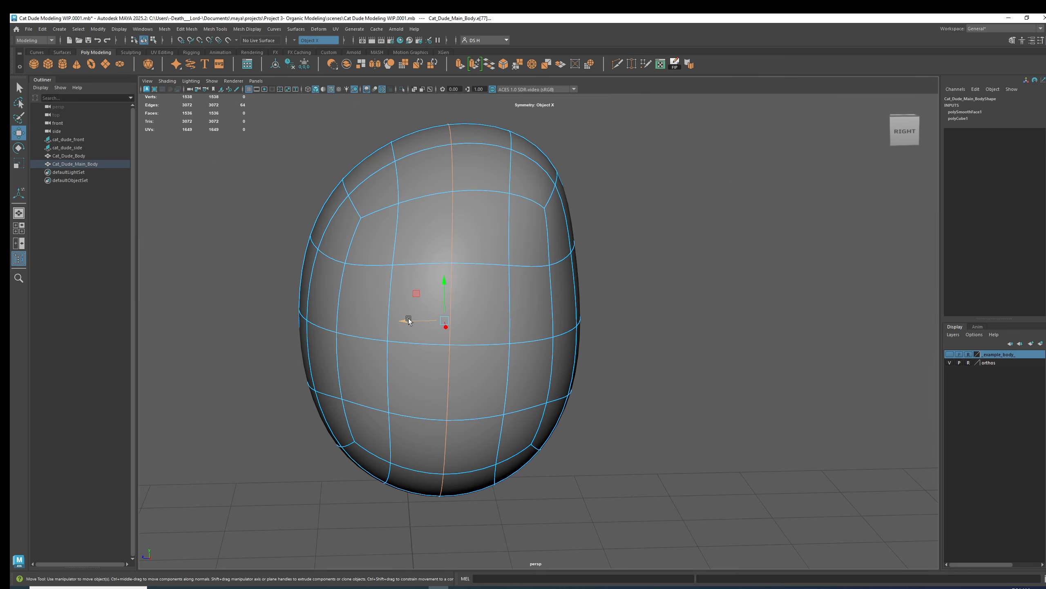
alt+drag(410, 324, 465, 237)
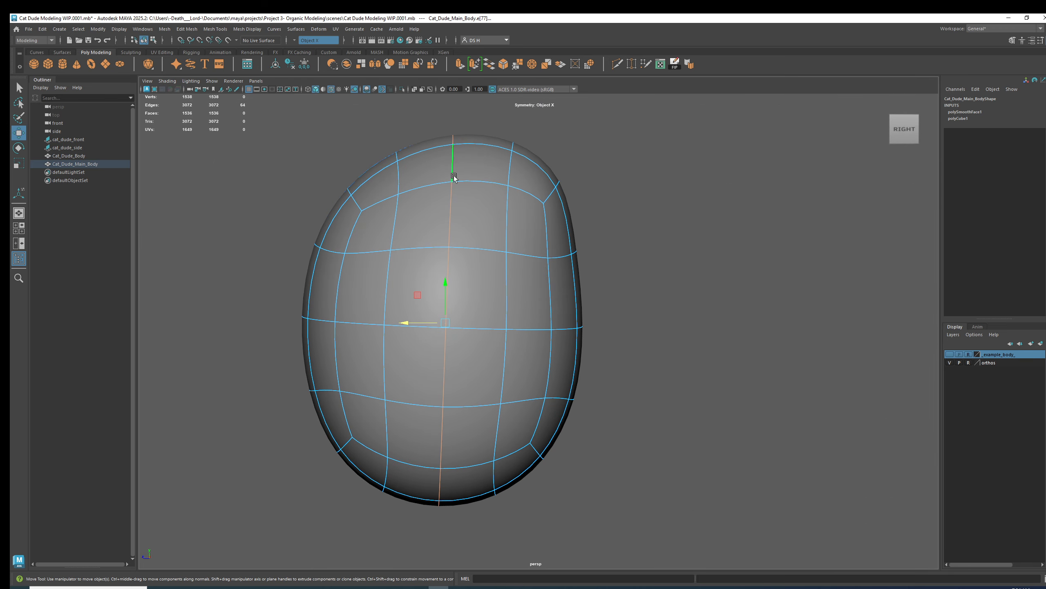
drag(406, 323, 530, 327)
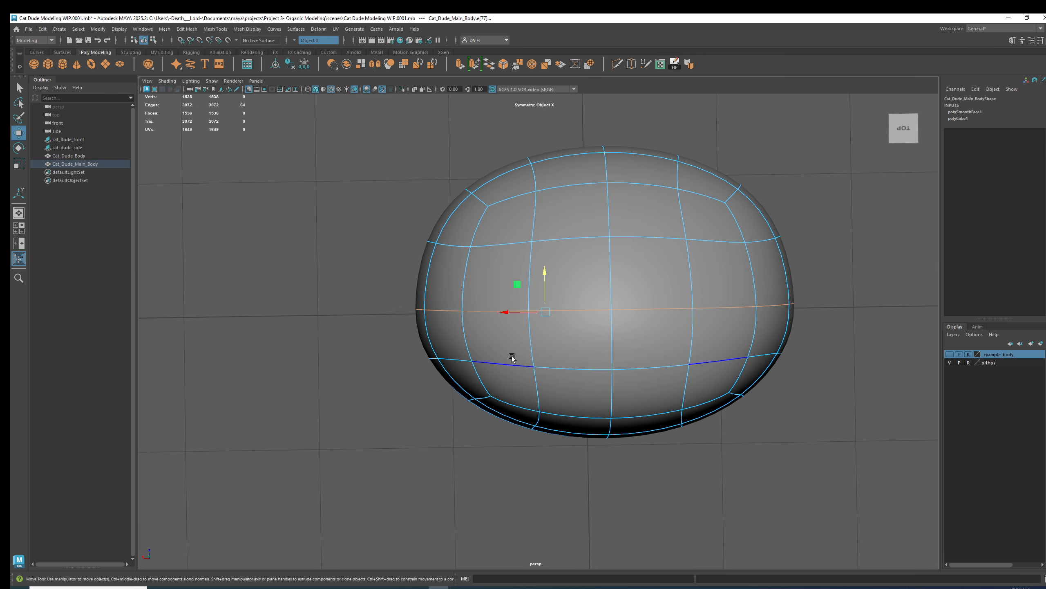
key(ctrl+z)
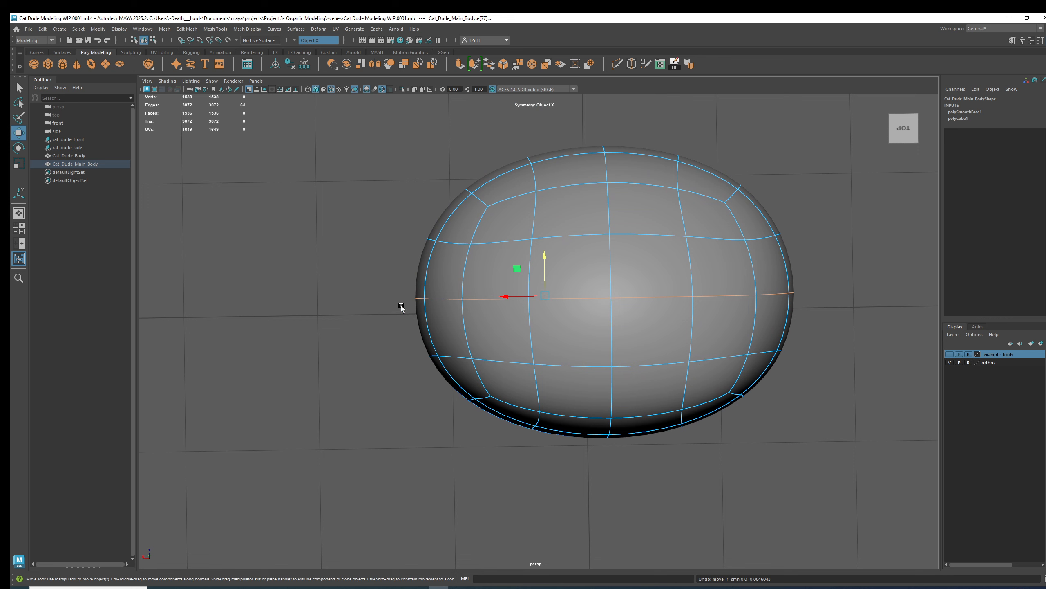
key(shift+z)
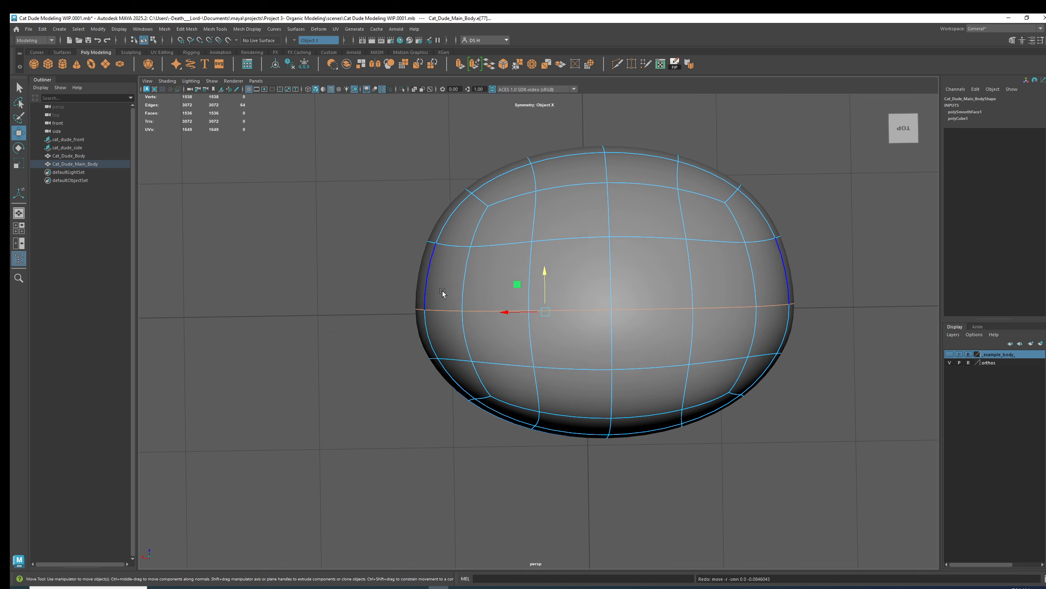
Select a lower horizontal edge loop around the body and move it slightly.
double_click(534, 366)
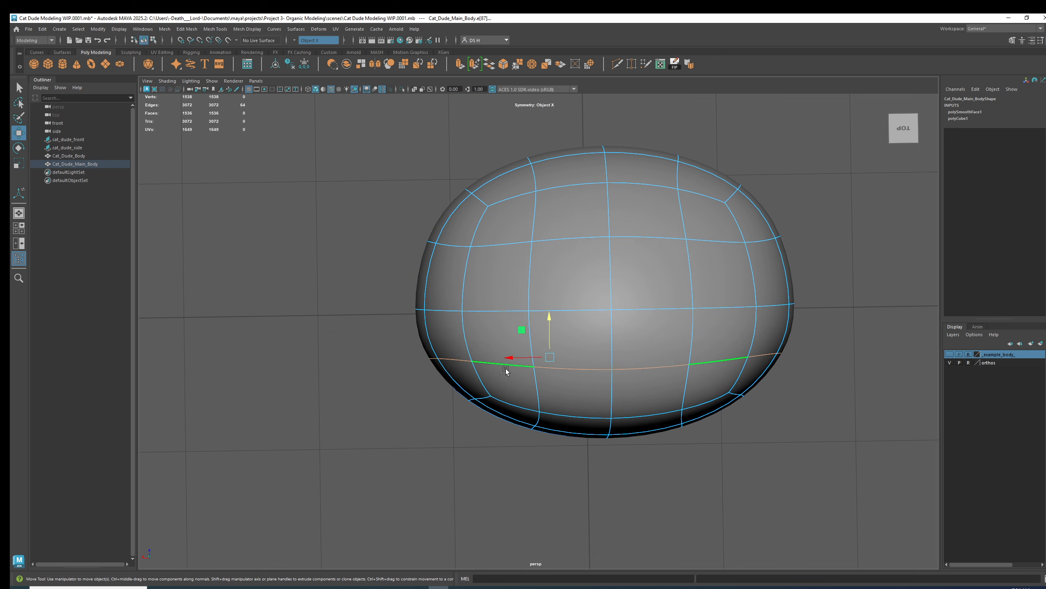
key(1)
key(3)
drag(550, 317, 568, 350)
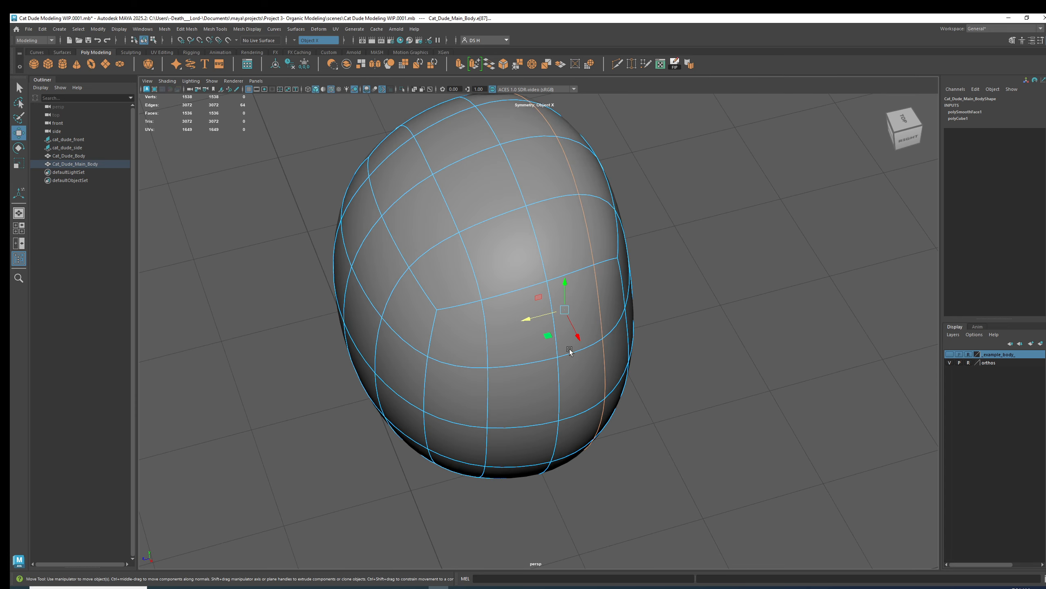
right_drag(569, 350, 700, 256)
click(719, 242)
scroll(736, 310, down, 1)
alt+drag(767, 338, 594, 346)
Select face loops running around the body to inspect its topology flow.
right_drag(555, 316, 555, 350)
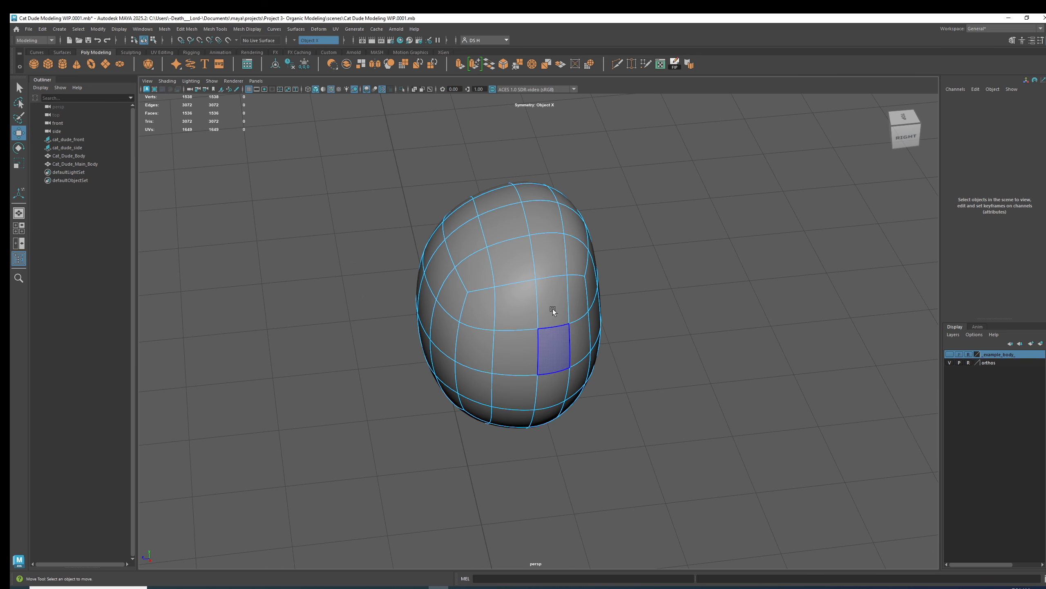
click(546, 212)
alt+drag(559, 256, 644, 408)
double_click(536, 413)
alt+drag(591, 240, 647, 373)
ctrl+double_click(576, 410)
key(q)
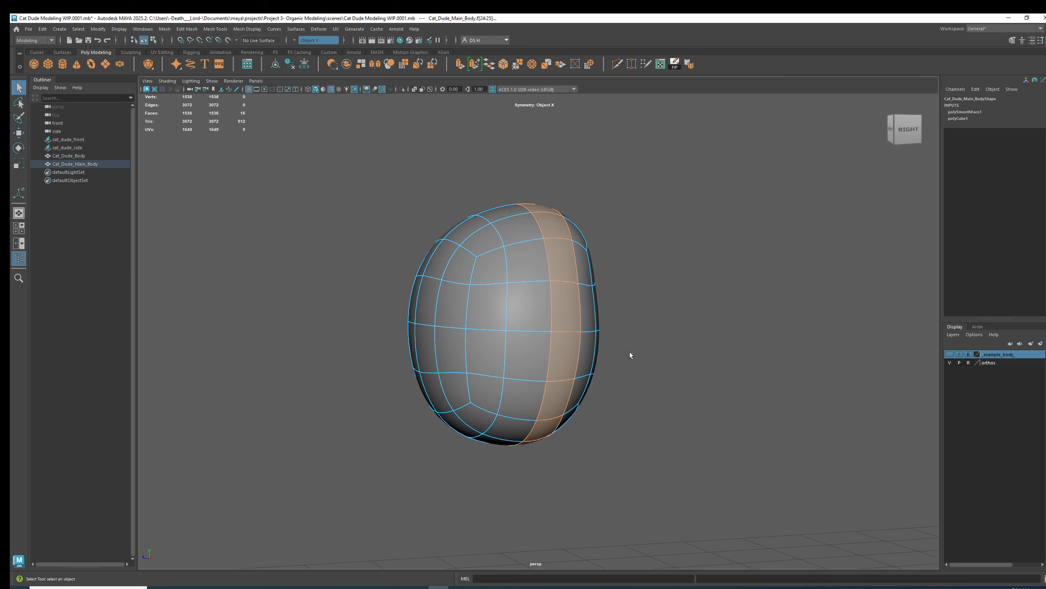
alt+drag(566, 271, 589, 288)
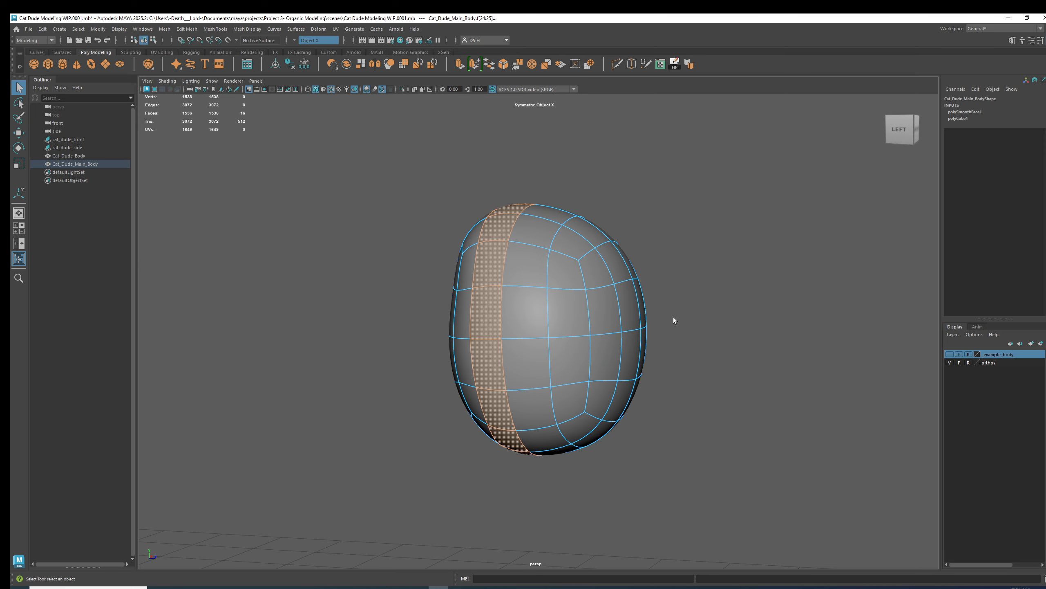
alt+drag(646, 357, 661, 357)
shift+click(548, 329)
alt+drag(610, 431, 600, 353)
shift+click(514, 346)
alt+drag(515, 349, 638, 381)
shift+click(531, 268)
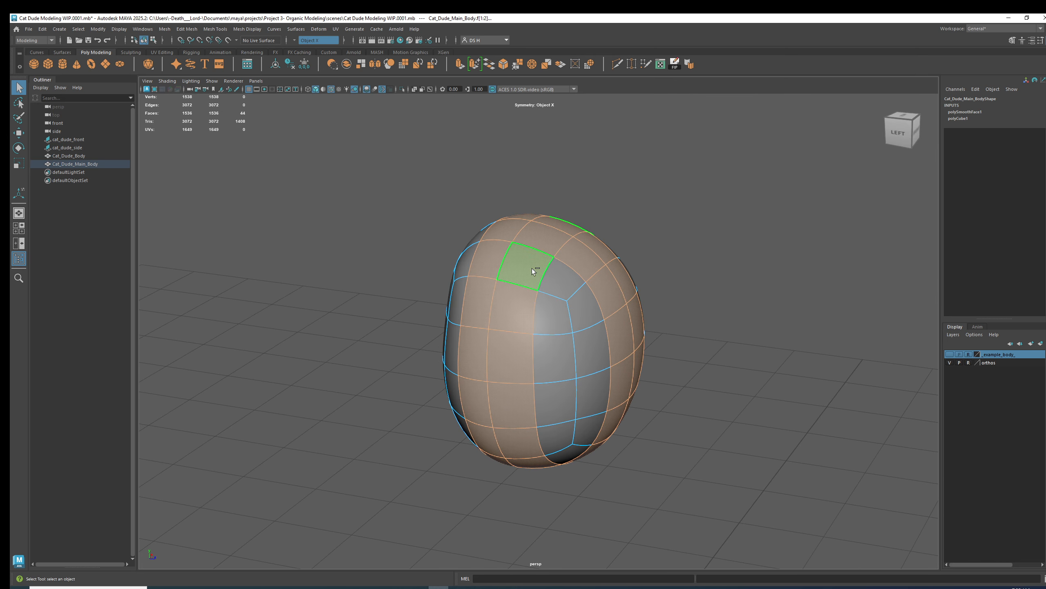
Continue selecting face loops on the body's back and top to review the loop layout.
ctrl+click(542, 243)
ctrl+double_click(543, 460)
alt+drag(782, 428, 767, 457)
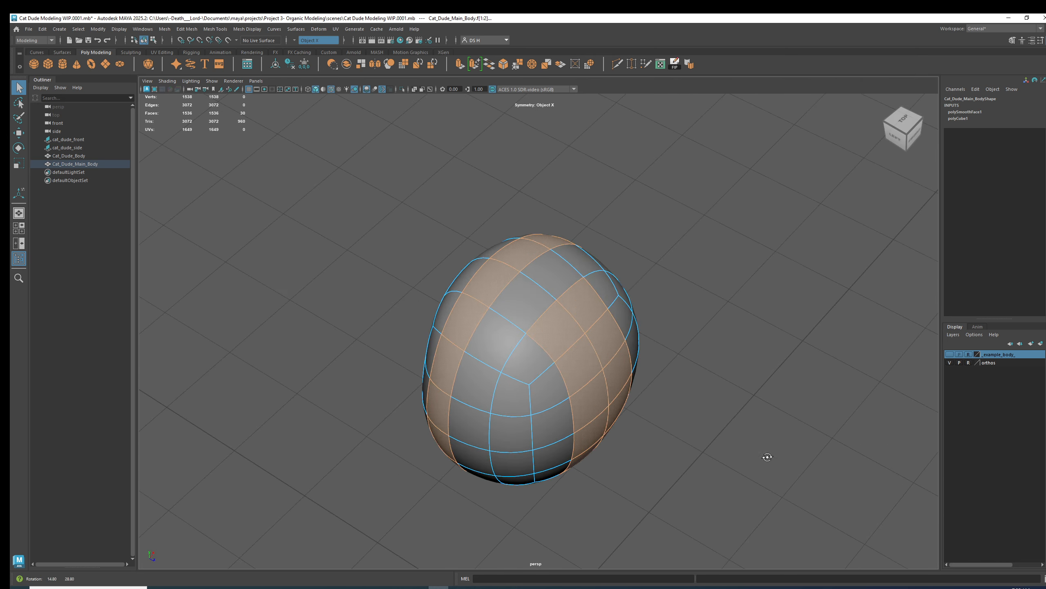
shift+click(541, 291)
shift+click(544, 288)
alt+drag(511, 358, 570, 324)
shift+click(566, 247)
alt+drag(588, 449, 587, 391)
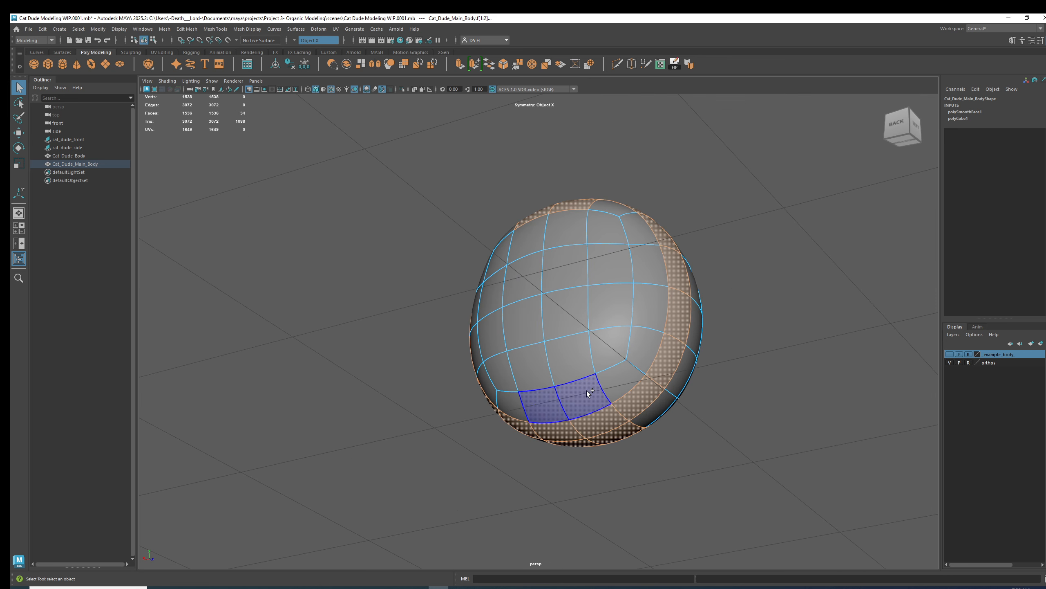
shift+click(587, 391)
alt+drag(711, 379, 603, 305)
shift+click(570, 234)
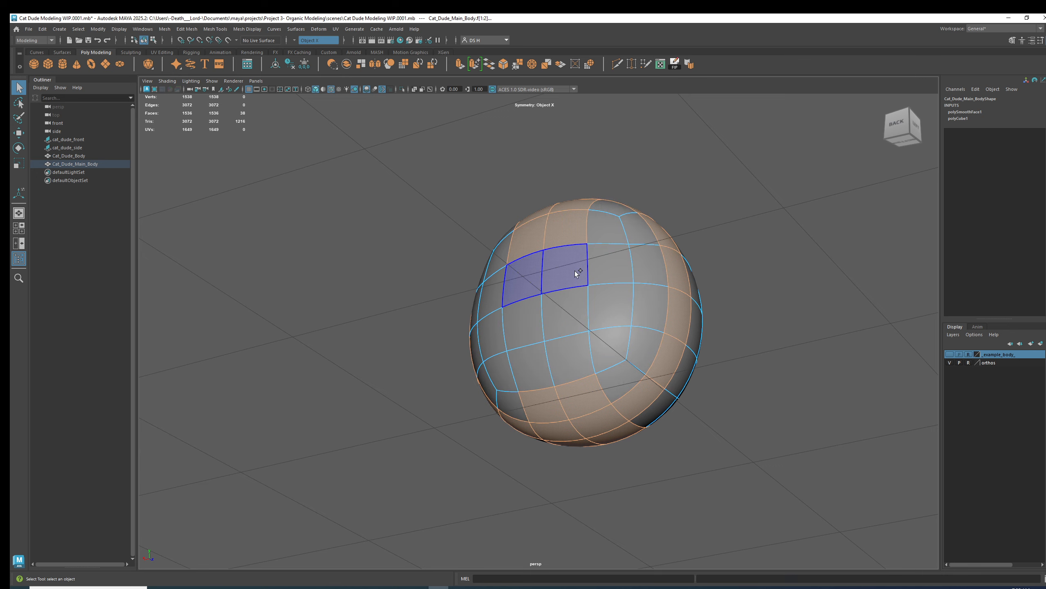
shift+click(574, 272)
shift+click(571, 312)
shift+click(579, 355)
alt+drag(785, 320, 573, 241)
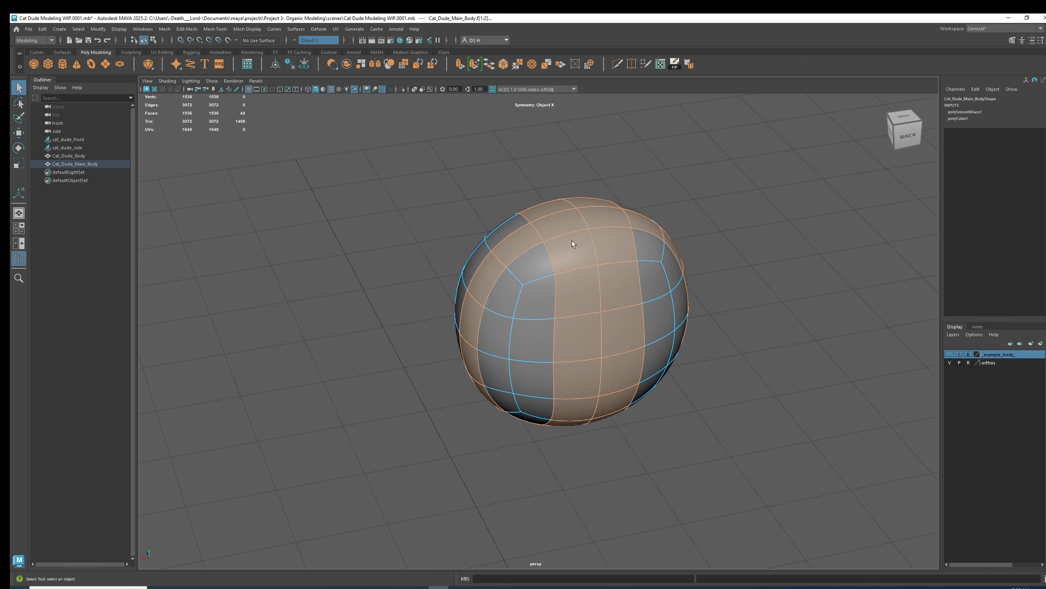
alt+drag(544, 317, 705, 325)
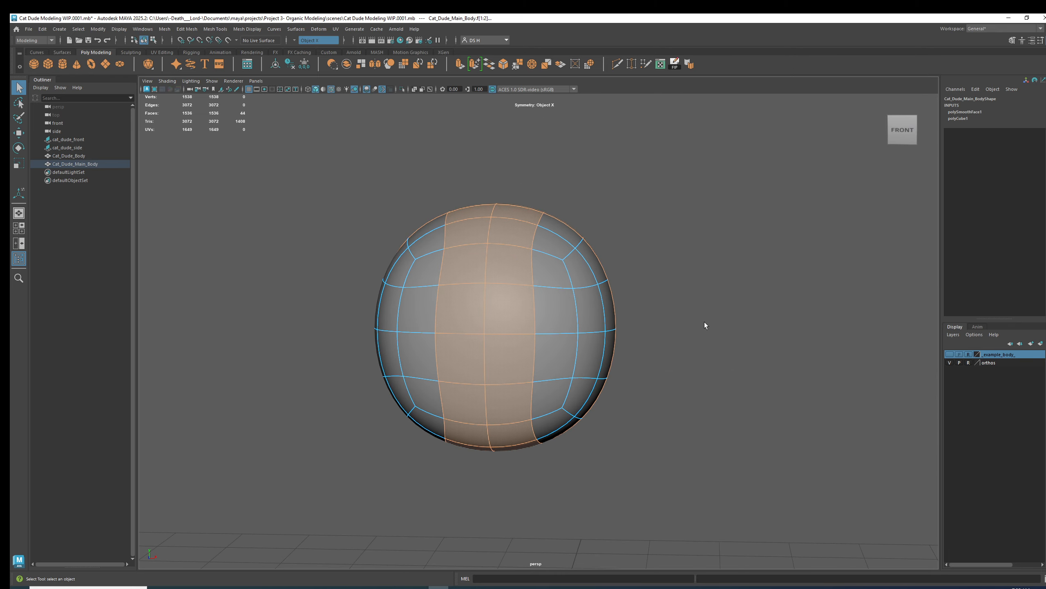
In the front view, select the upper vertex loop and move its corner vertices to match the front sketch.
key(space)
key(space)
scroll(457, 321, up, 4)
right_drag(614, 350, 458, 309)
scroll(666, 420, up, 3)
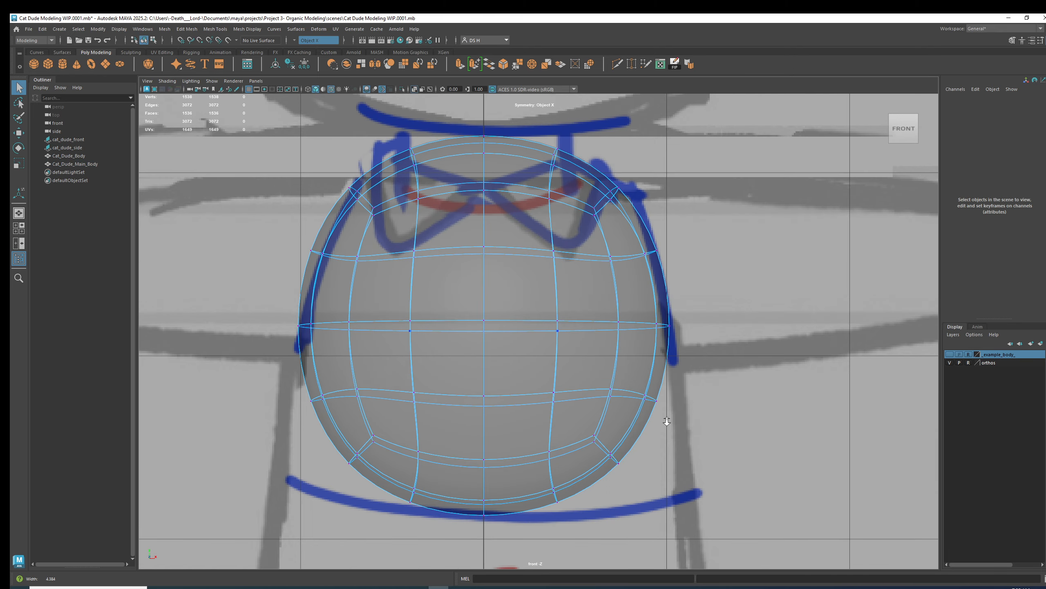
drag(685, 424, 582, 362)
key(w)
drag(681, 401, 691, 402)
drag(612, 302, 699, 324)
drag(716, 269, 716, 270)
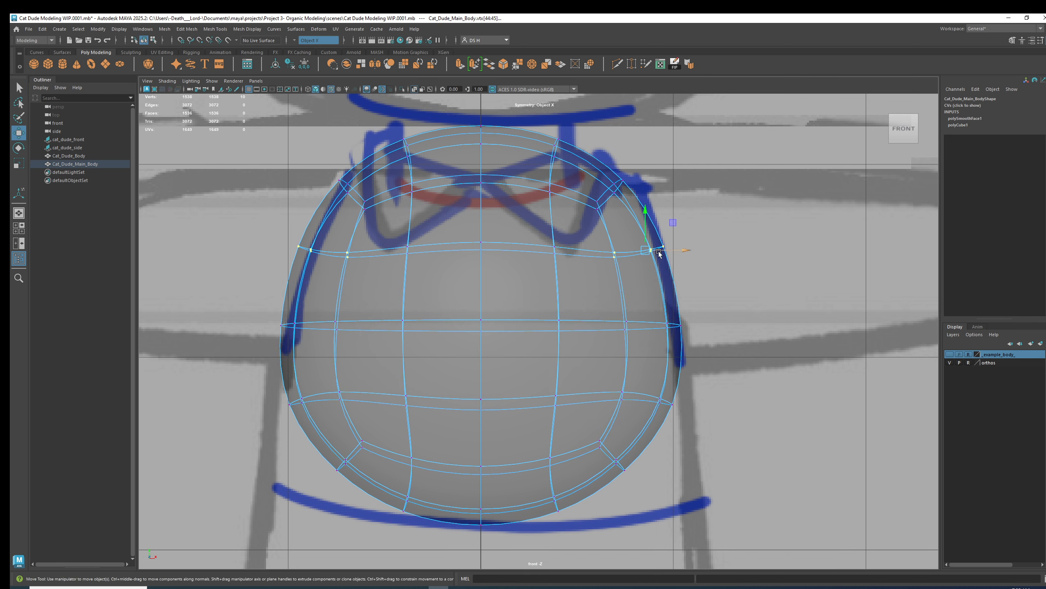
drag(659, 250, 661, 250)
drag(584, 164, 645, 226)
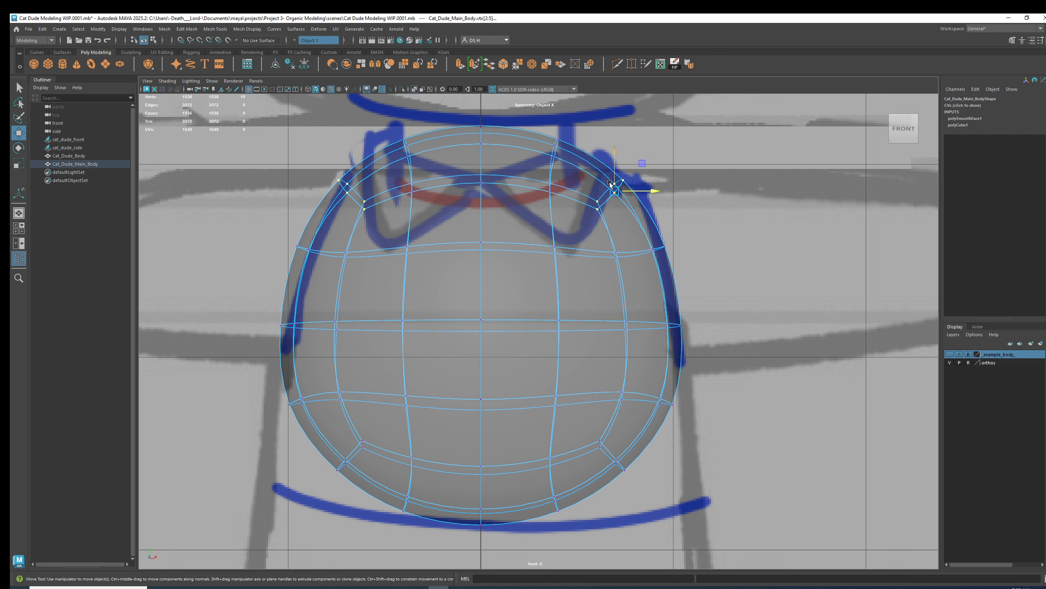
Zoom in on the shoulder area and move the top corner vertices to follow the sketch outline.
scroll(571, 163, up, 4)
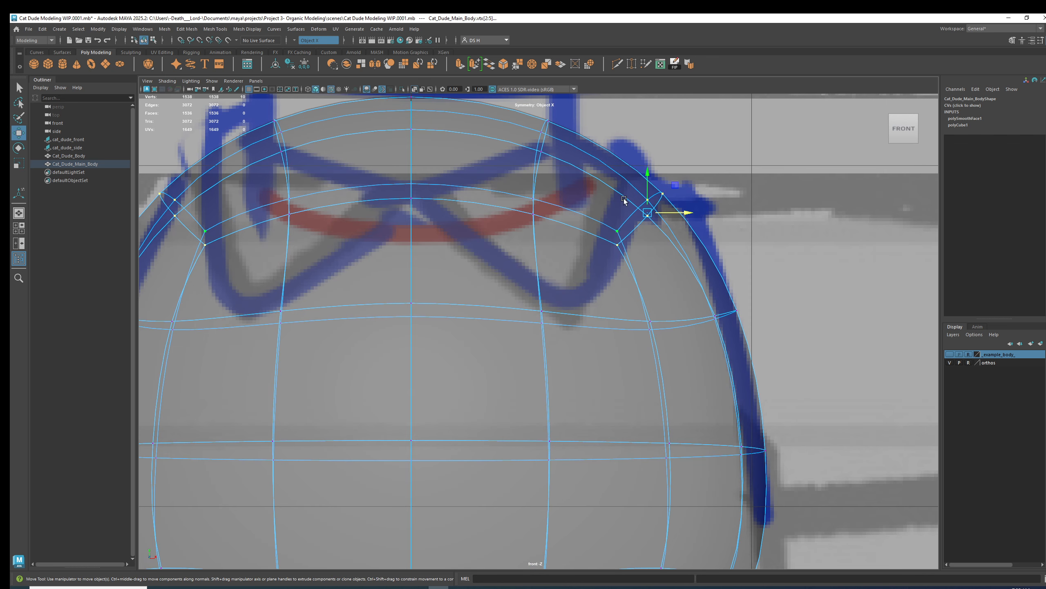
drag(643, 221, 645, 201)
alt+middle_drag(648, 233, 742, 334)
drag(604, 186, 652, 296)
key(1)
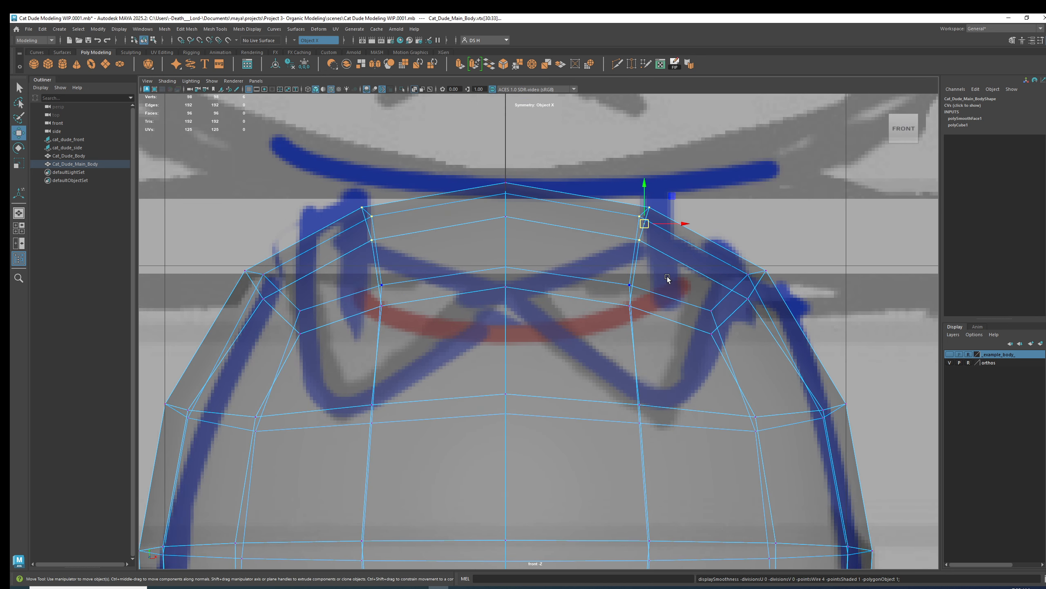
key(3)
drag(676, 217, 623, 214)
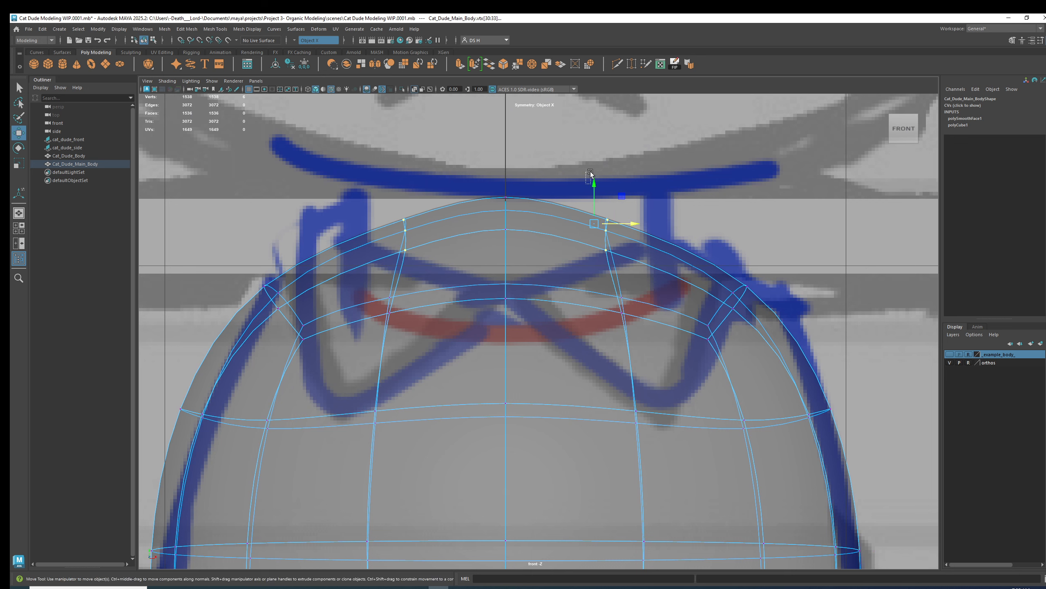
Raise the top vertices so the body's crown meets the sketch outline, checking the smoothed preview.
drag(596, 180, 604, 168)
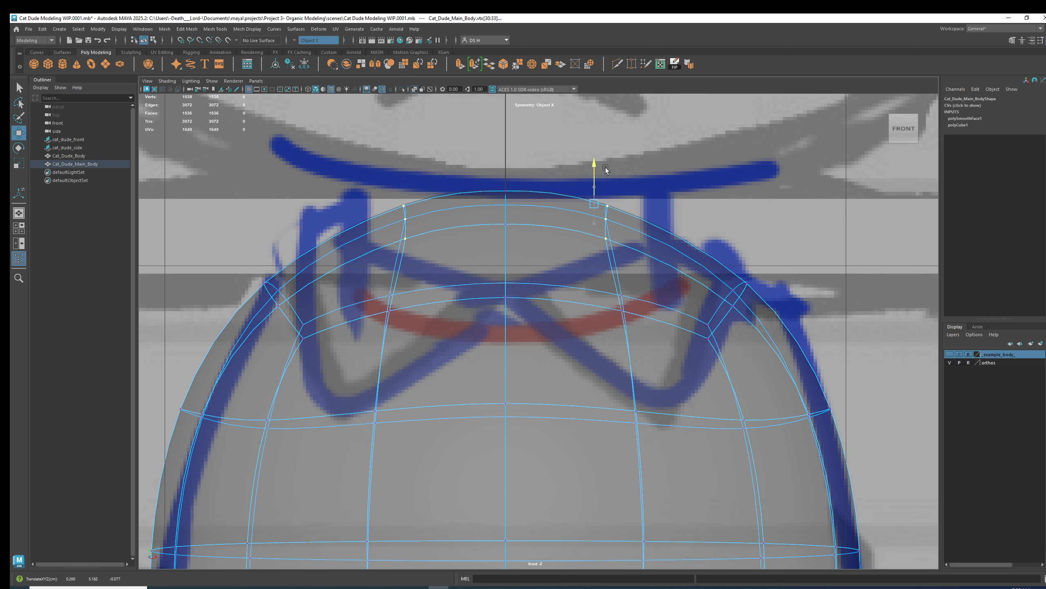
drag(632, 206, 631, 202)
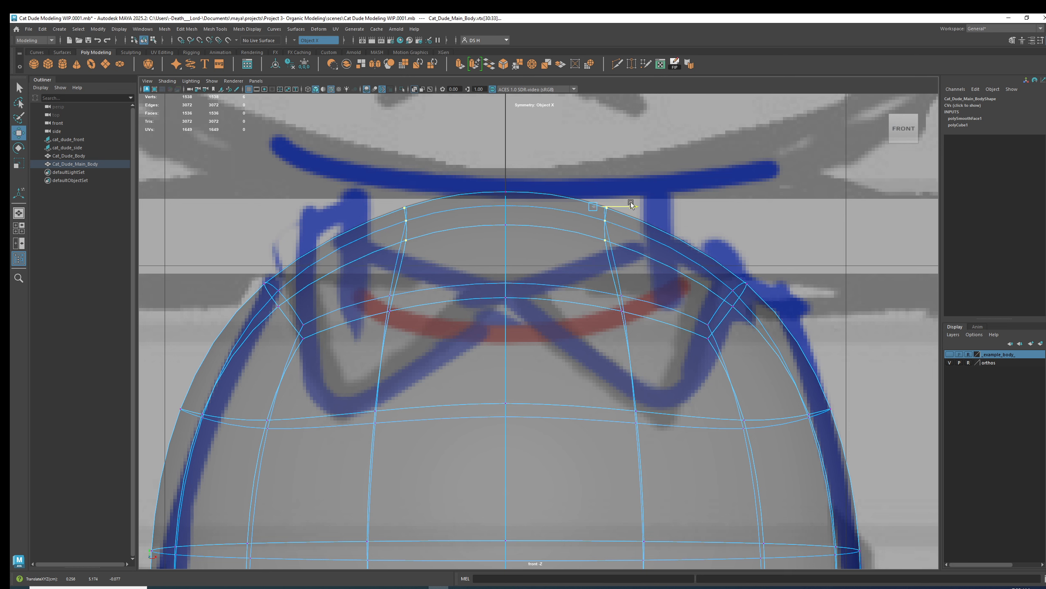
key(1)
key(3)
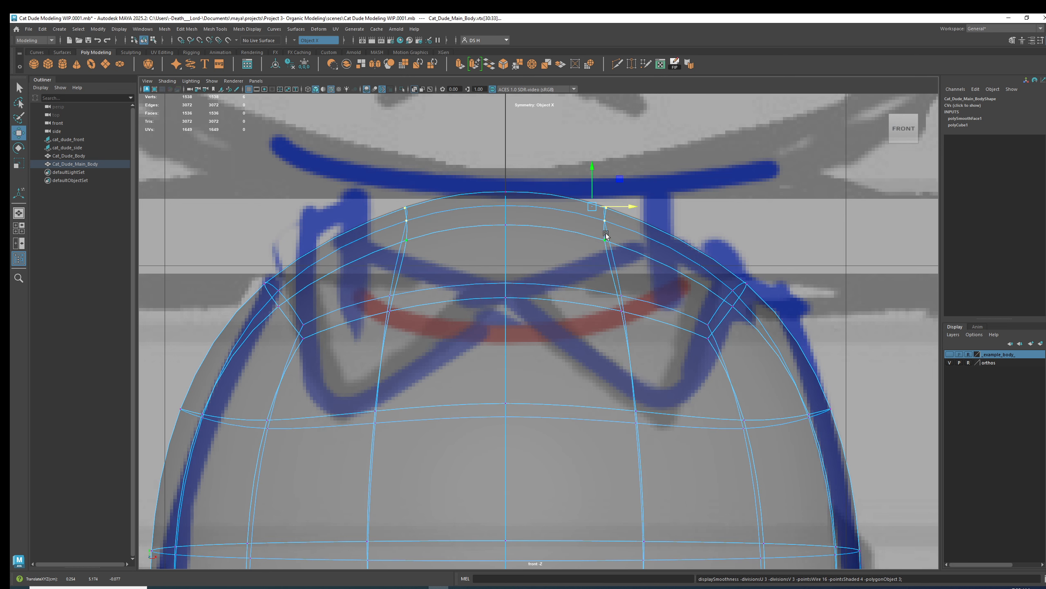
In the front view, move the lower side vertices outward to widen the body to the sketch's outline.
scroll(591, 350, down, 5)
alt+middle_drag(585, 413, 570, 286)
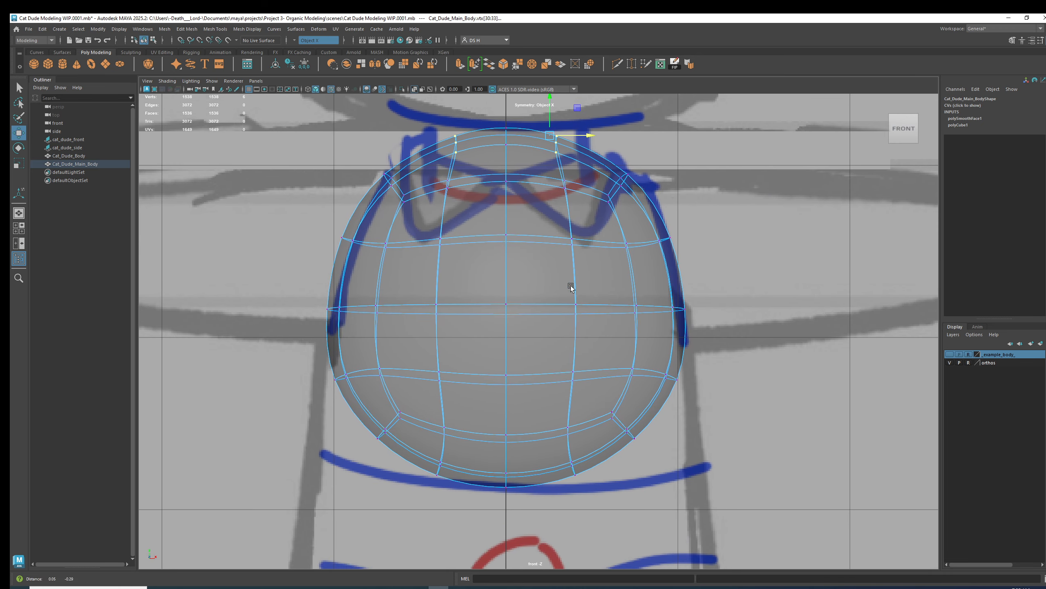
drag(697, 421, 657, 361)
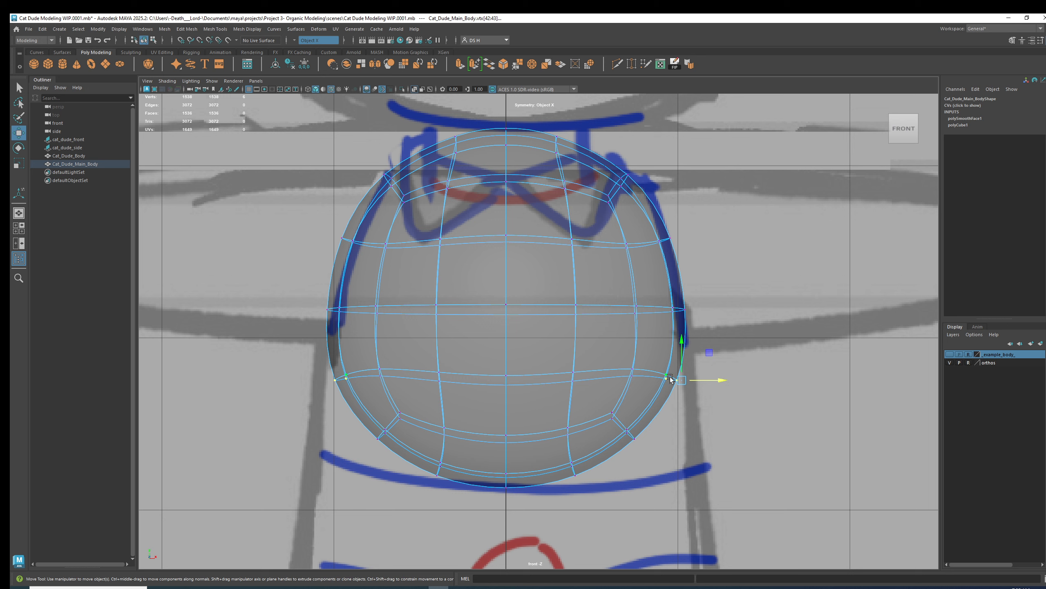
drag(681, 380, 686, 381)
click(633, 434)
drag(632, 433, 705, 459)
click(697, 380)
drag(708, 382, 714, 383)
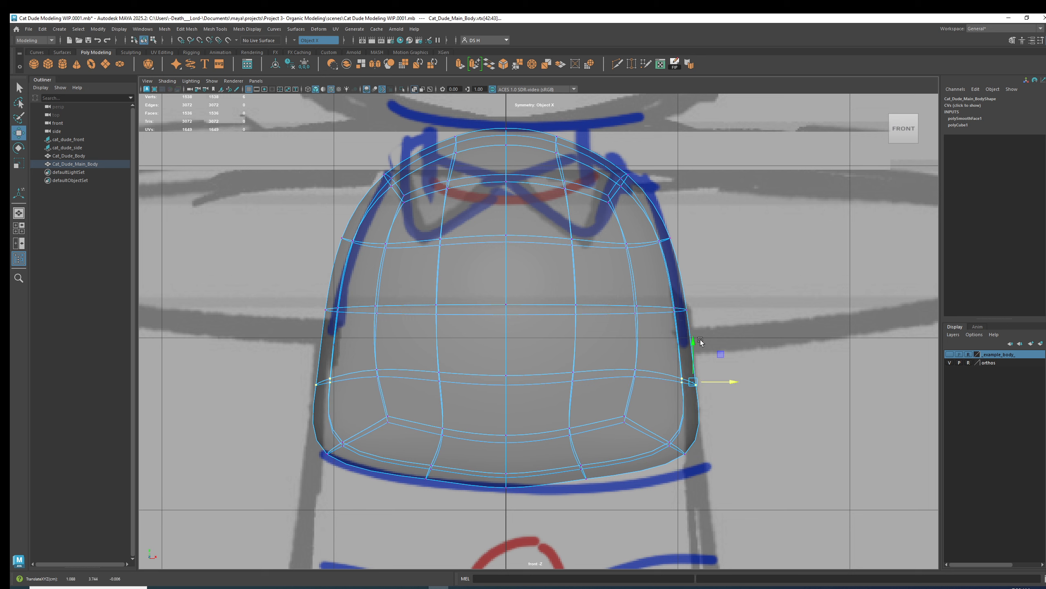
drag(731, 381, 737, 381)
click(636, 370)
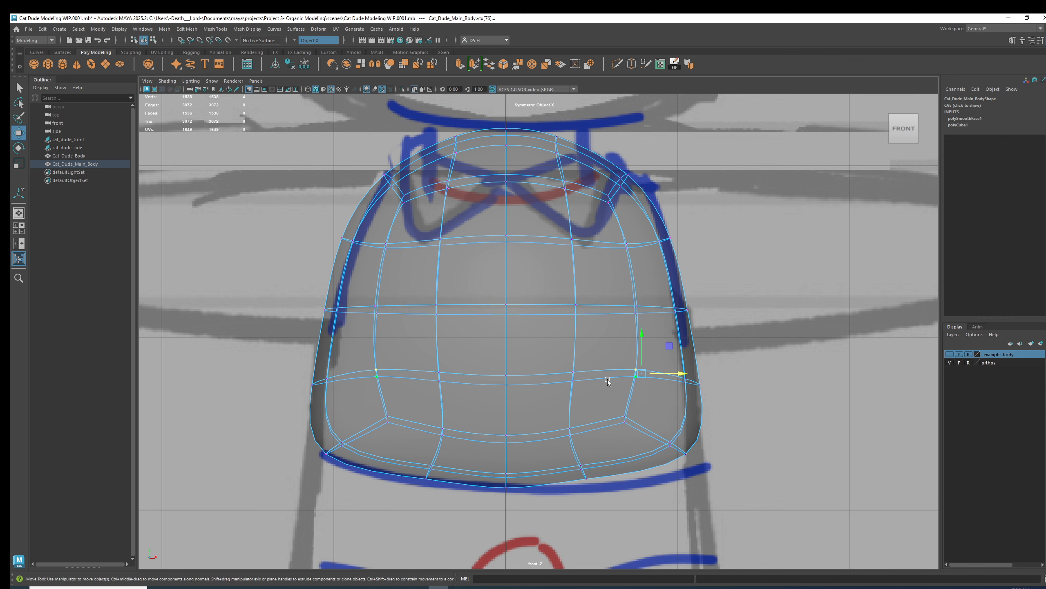
Check the body's shape in perspective and push a middle side vertex outward in the front view.
scroll(814, 445, up, 2)
key(space)
key(space)
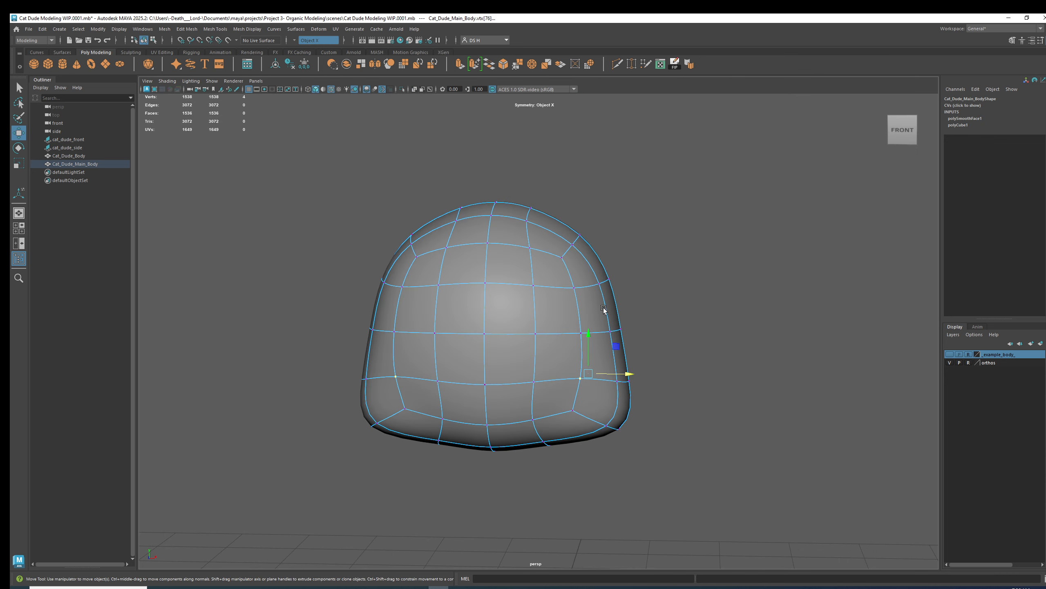
alt+right_drag(603, 309, 690, 379)
alt+drag(760, 414, 667, 406)
key(space)
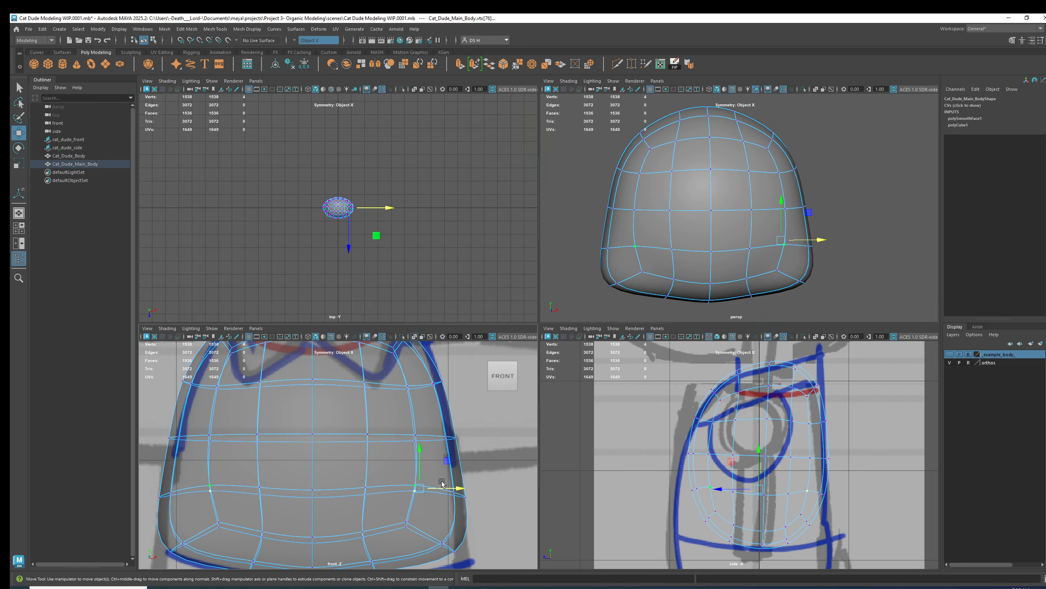
key(space)
drag(704, 397, 722, 402)
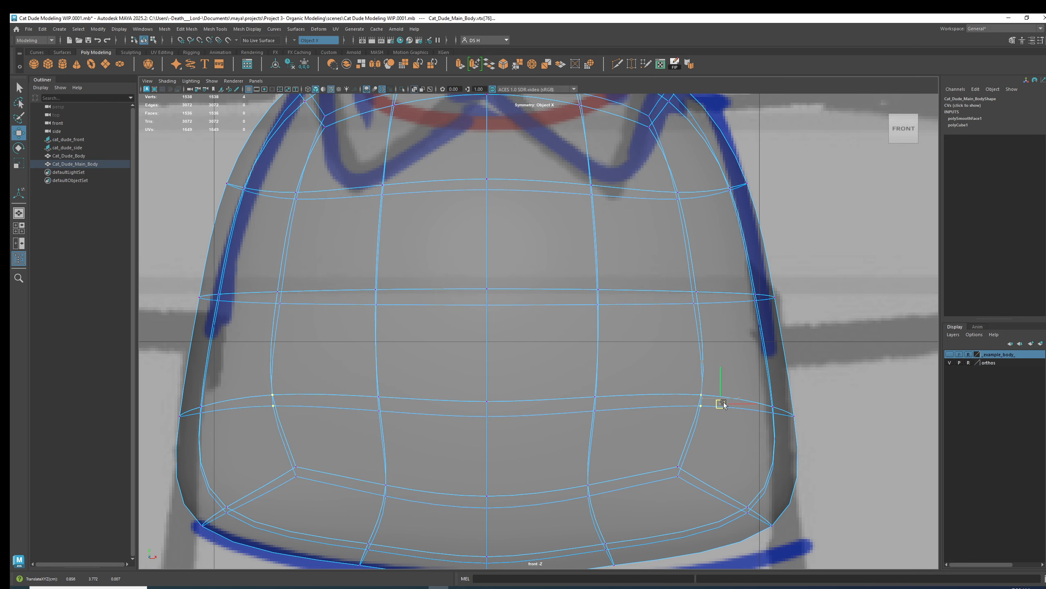
With the cage shown, move the side vertex loops outward to follow the sketch's body sides.
key(1)
key(3)
key(1)
key(3)
key(1)
drag(680, 278, 742, 294)
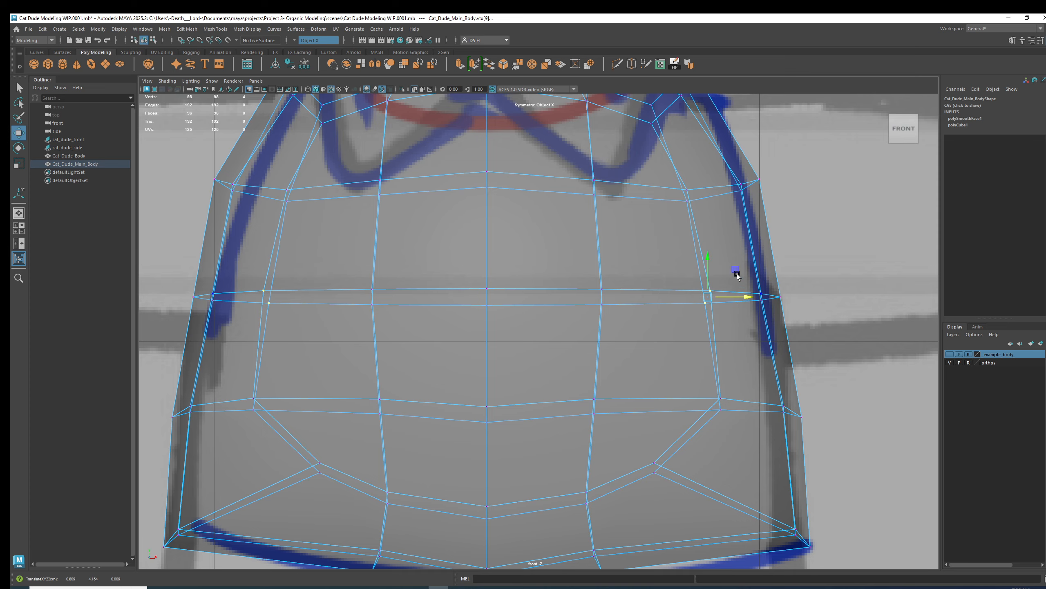
alt+middle_drag(731, 272, 746, 395)
drag(668, 299, 709, 313)
key(3)
scroll(729, 391, down, 5)
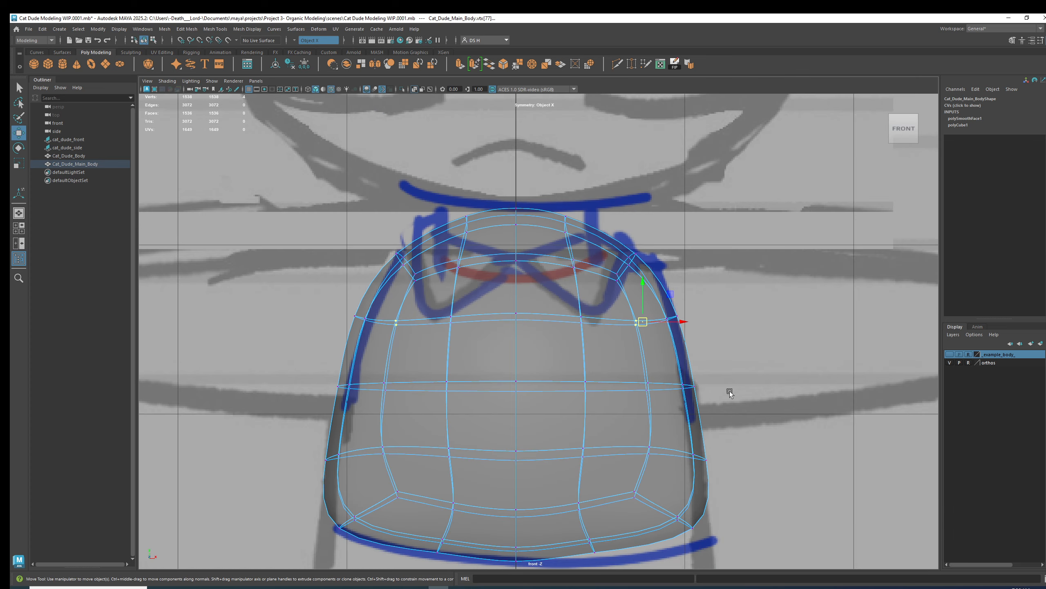
alt+middle_drag(729, 391, 758, 258)
Shape the bottom corner vertices inward toward the base, checking the result in perspective.
scroll(742, 364, up, 1)
key(1)
mouse_move(636, 405)
mouse_down()
mouse_move(614, 389)
mouse_move(620, 405)
mouse_up()
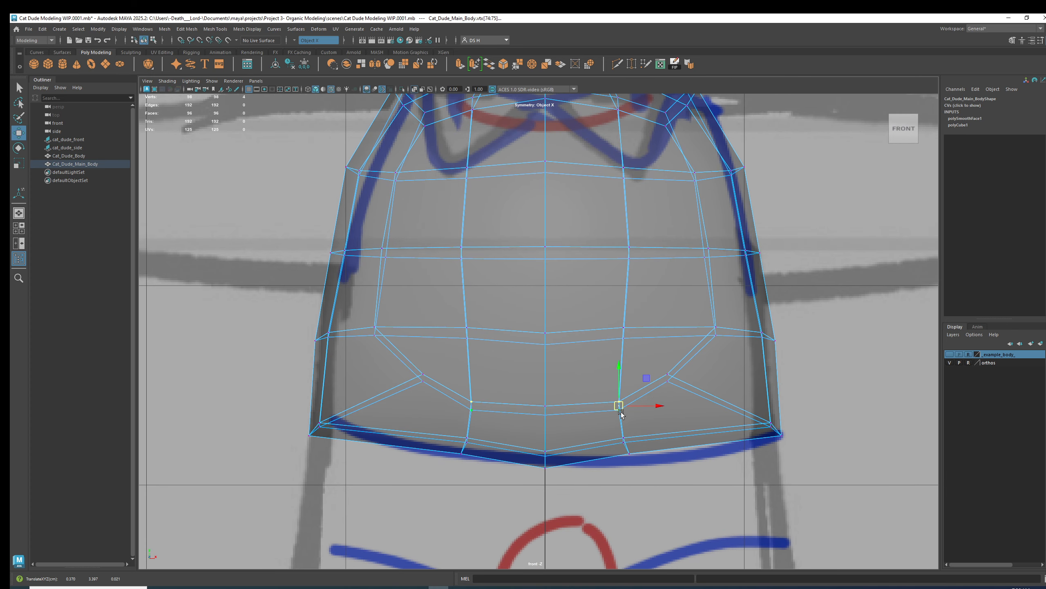
scroll(731, 434, up, 2)
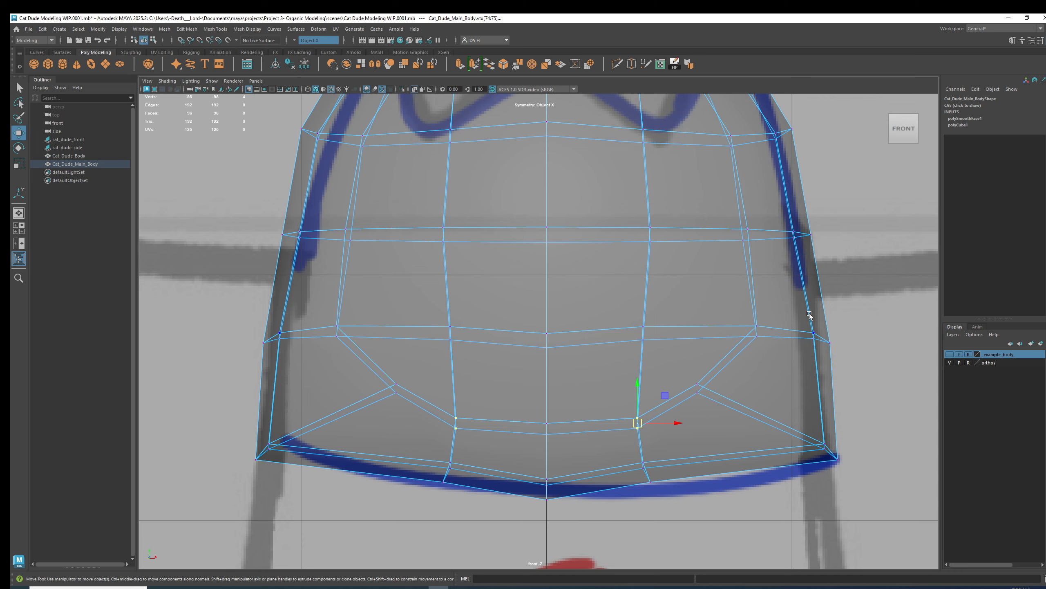
key(space)
key(space)
alt+drag(661, 386, 631, 321)
key(3)
key(1)
alt+drag(436, 346, 731, 398)
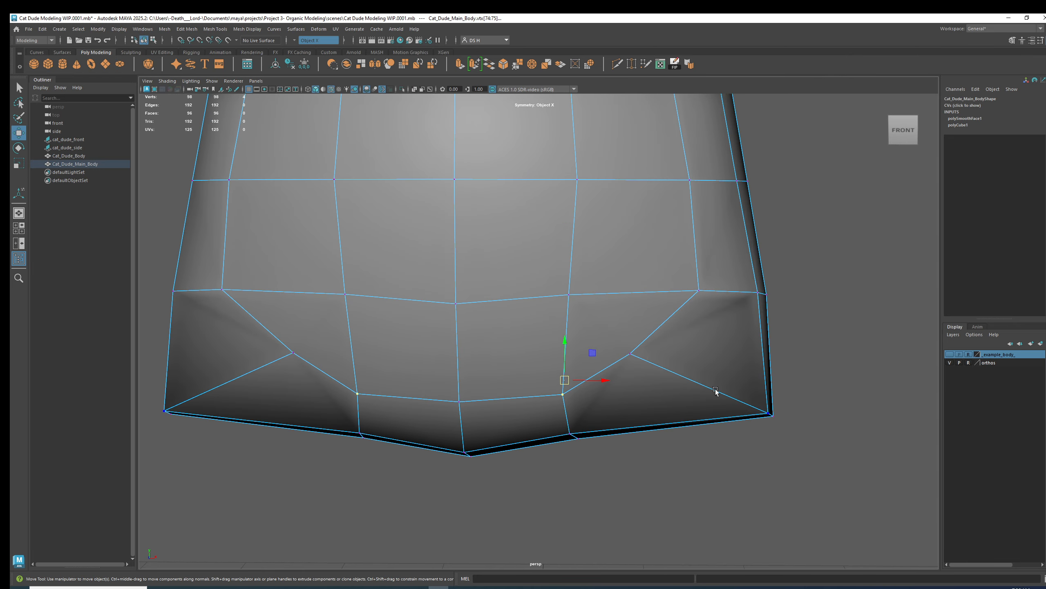
click(640, 359)
key(space)
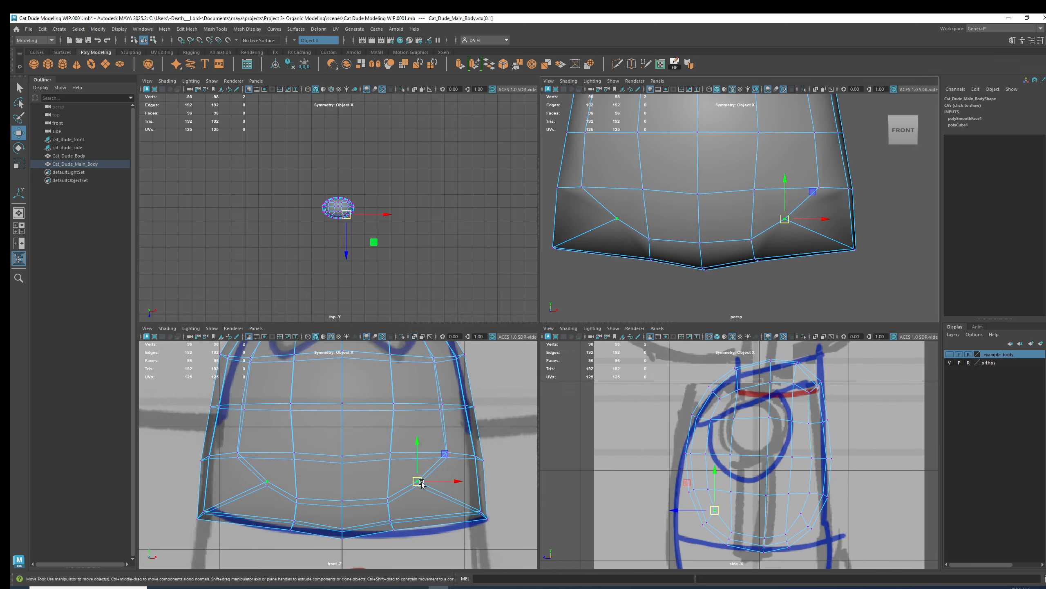
key(space)
shift+click(699, 394)
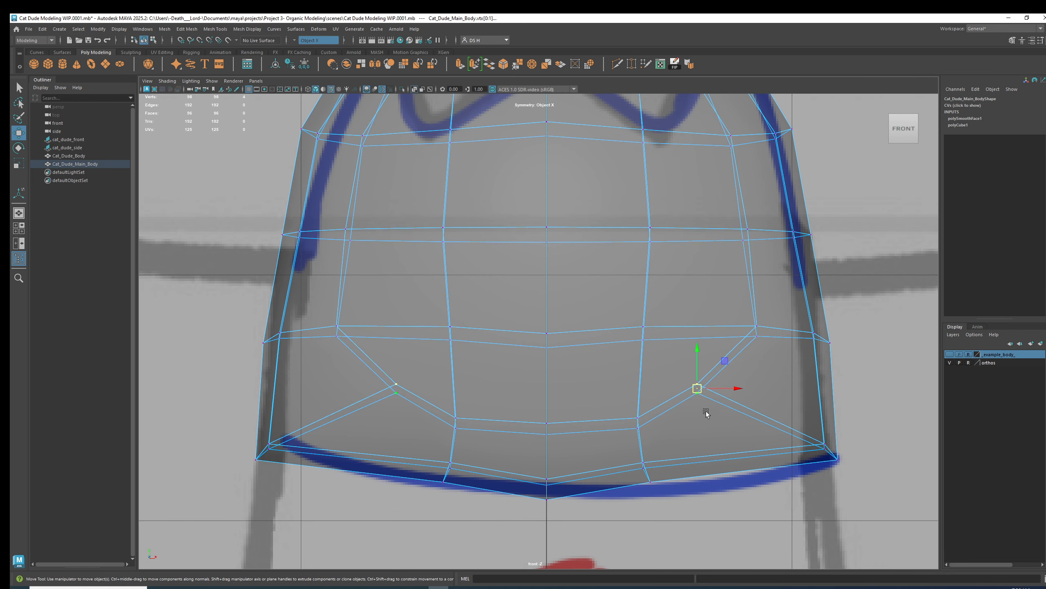
scroll(707, 417, up, 4)
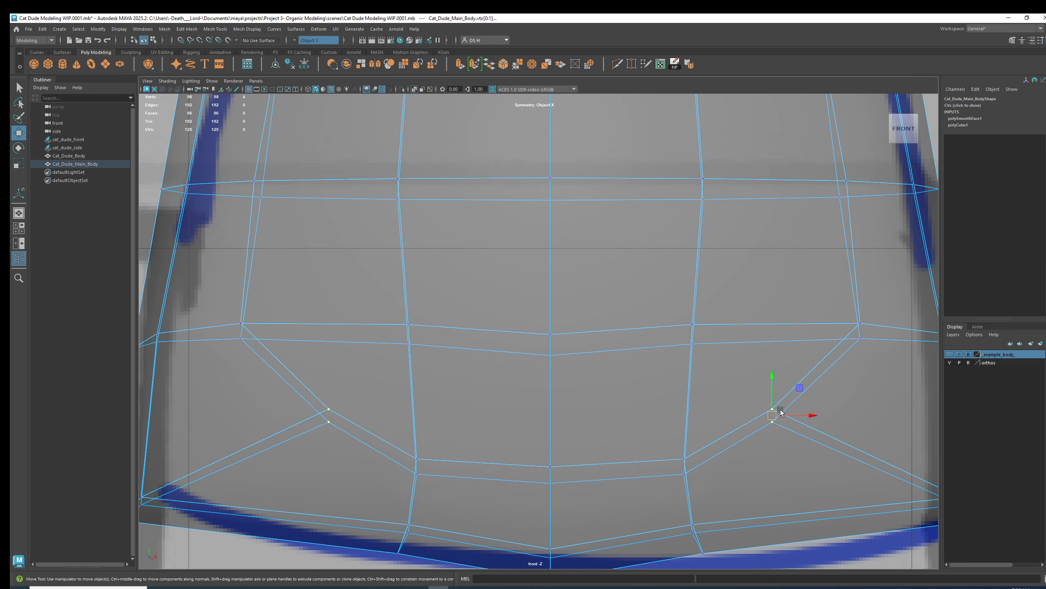
Move the bottom vertices down so the body's base follows the sketch's lower curve.
key(space)
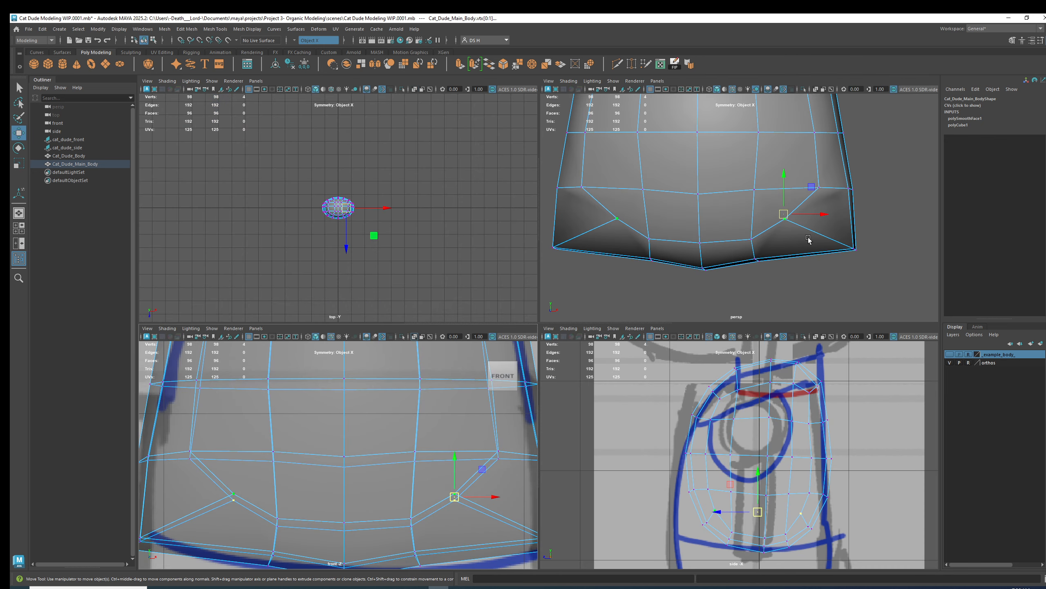
alt+drag(808, 229, 664, 228)
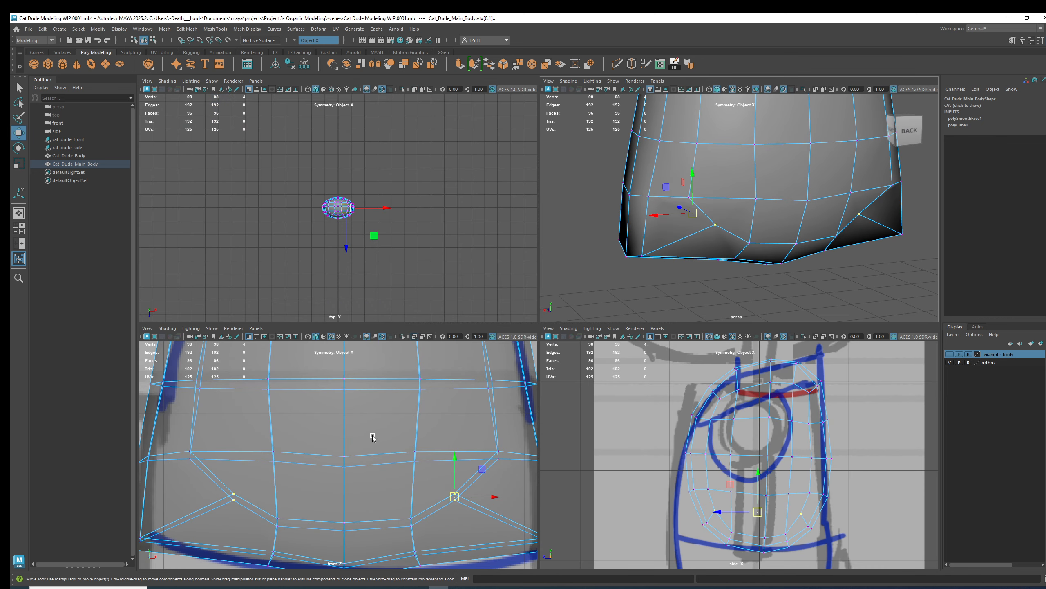
key(space)
scroll(691, 350, up, 4)
drag(576, 351, 612, 374)
key(3)
alt+middle_drag(553, 390, 753, 357)
drag(724, 468, 619, 465)
key(1)
key(3)
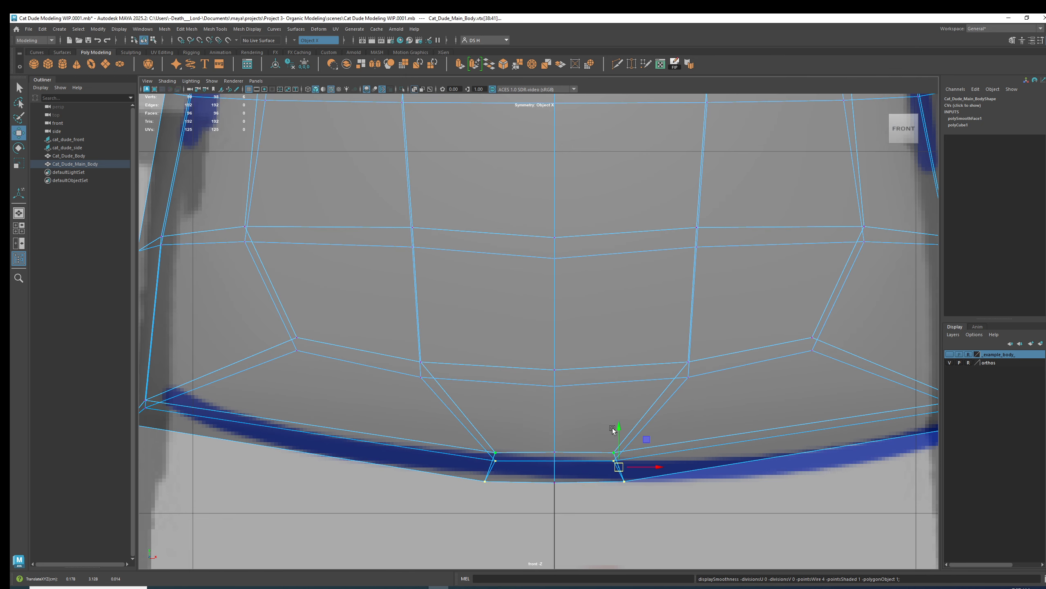
drag(616, 426, 616, 427)
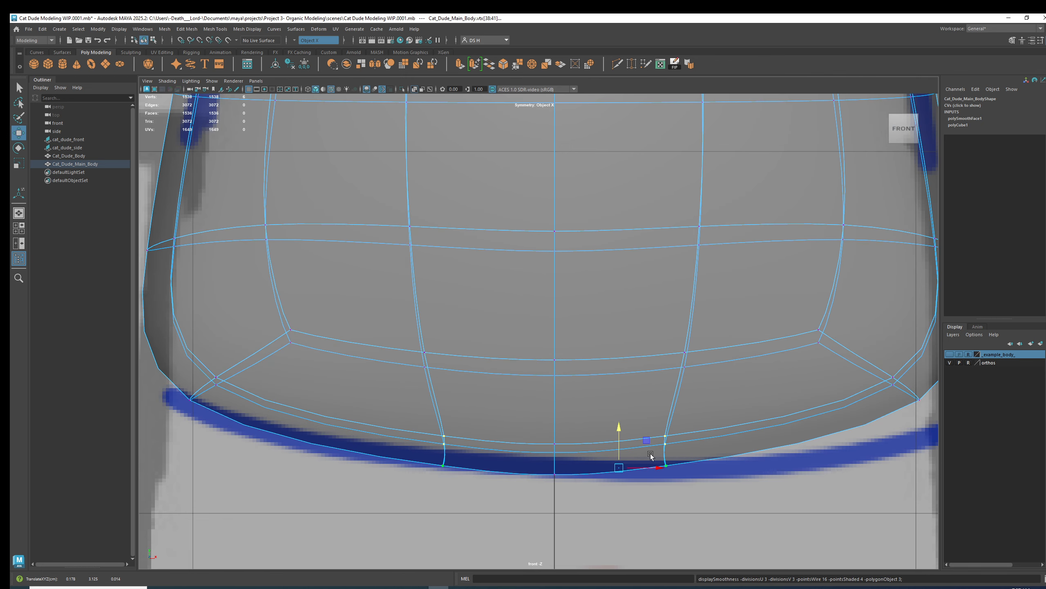
key(1)
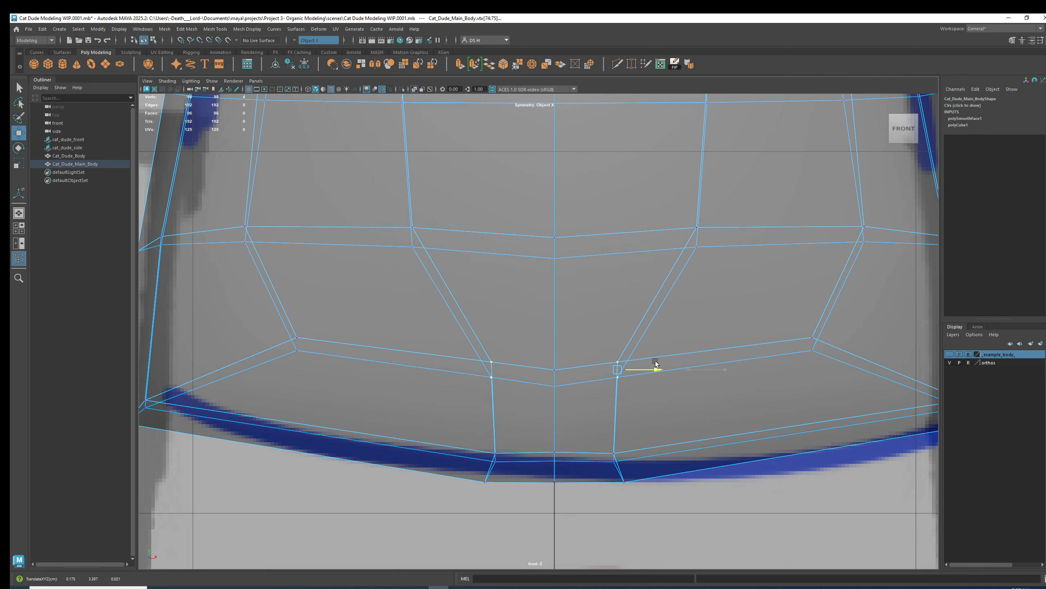